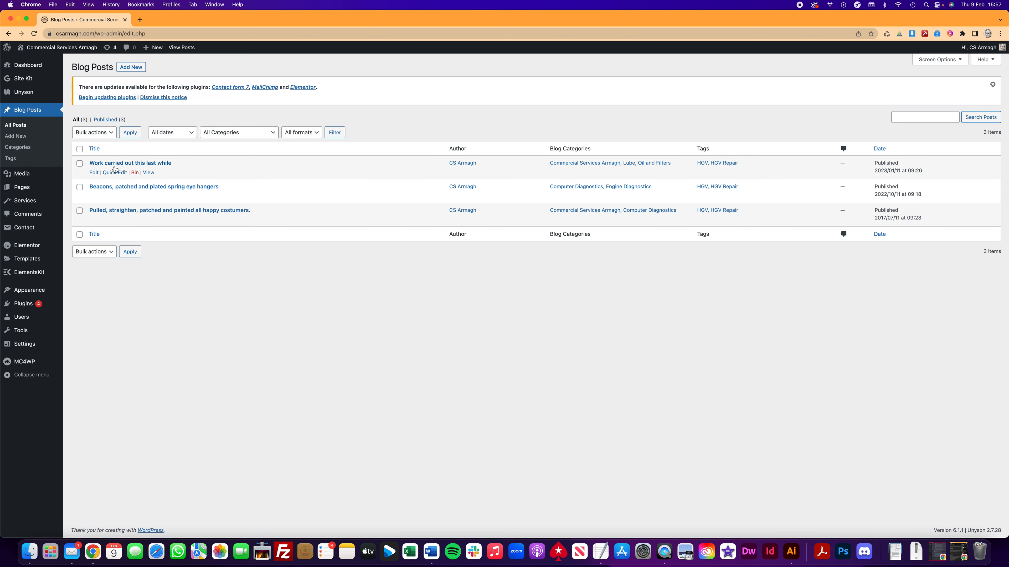
Open the live website and review the HGV Service News posts on its homepage.
left_click(43, 60)
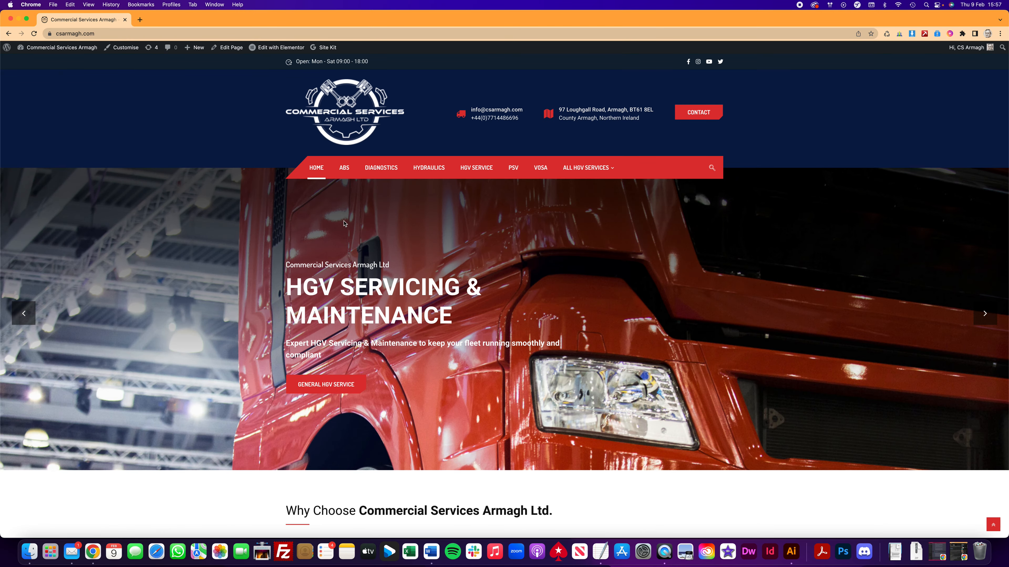
scroll(351, 218, "down", 20)
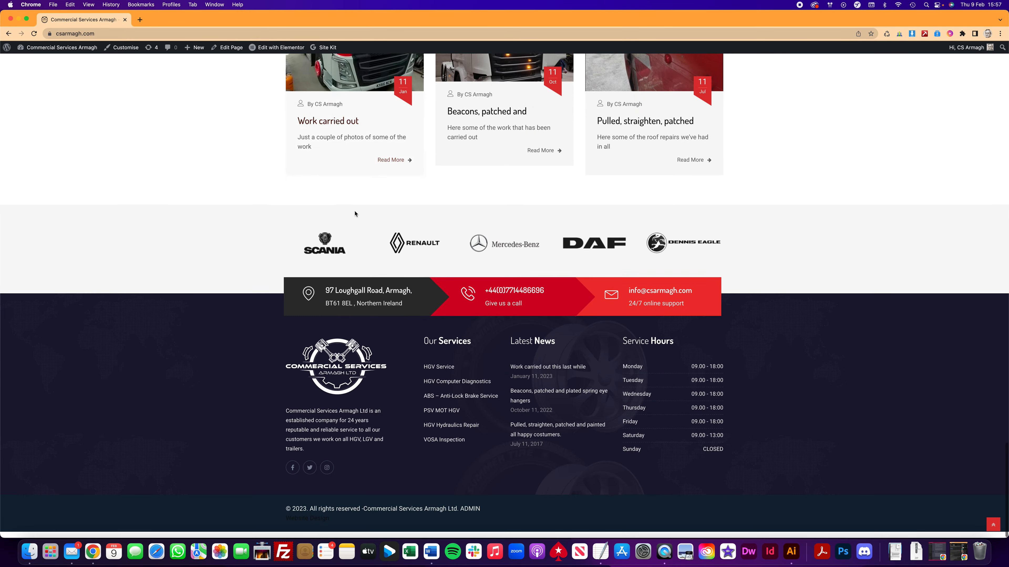
scroll(356, 214, "up", 8)
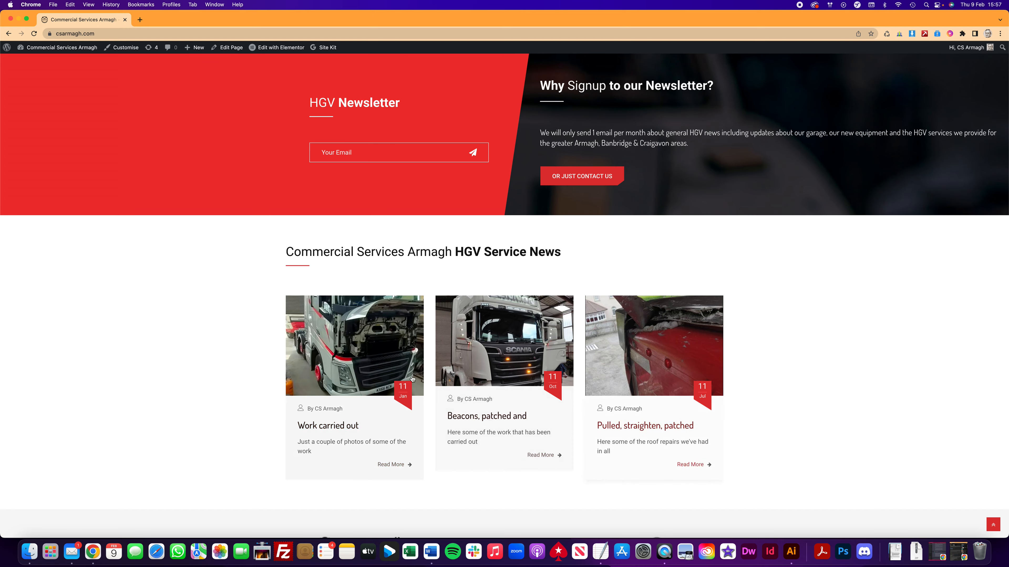
scroll(291, 365, "down", 6)
Open the company's Facebook page from the site footer and look through its posts back to the 13 March 2021 one.
left_click(293, 474)
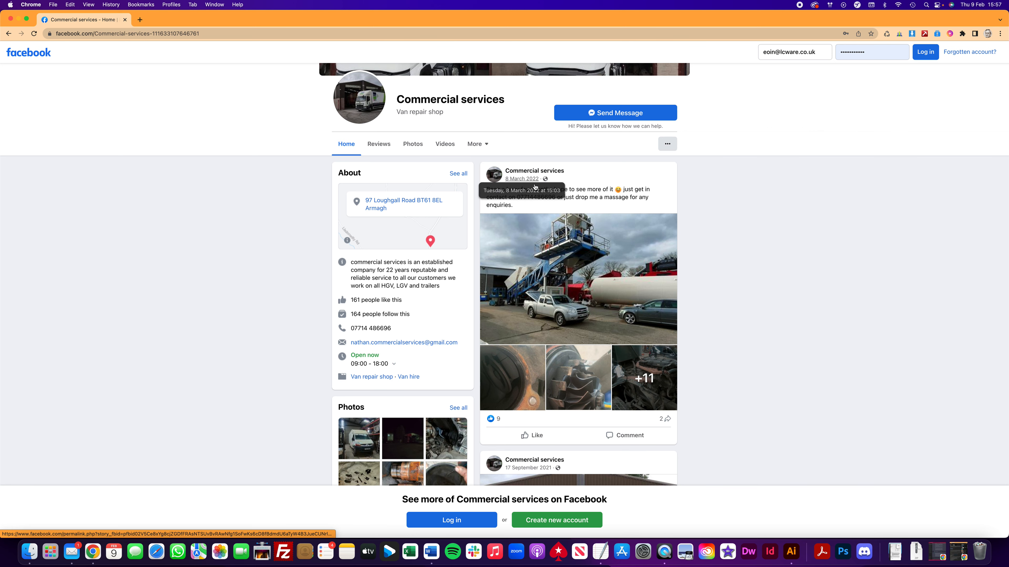
scroll(669, 213, "down", 5)
scroll(669, 214, "down", 5)
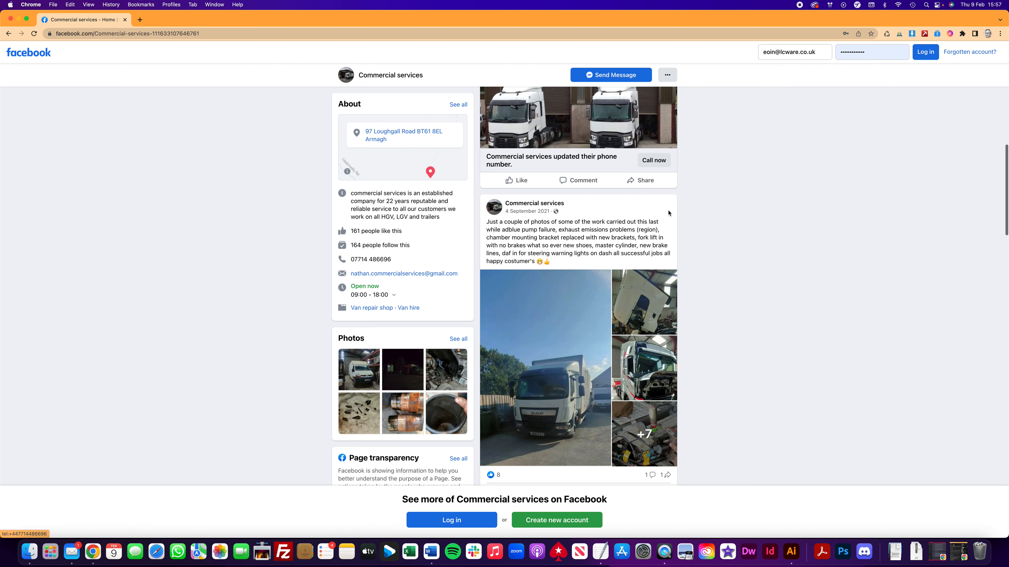
scroll(669, 214, "up", 10)
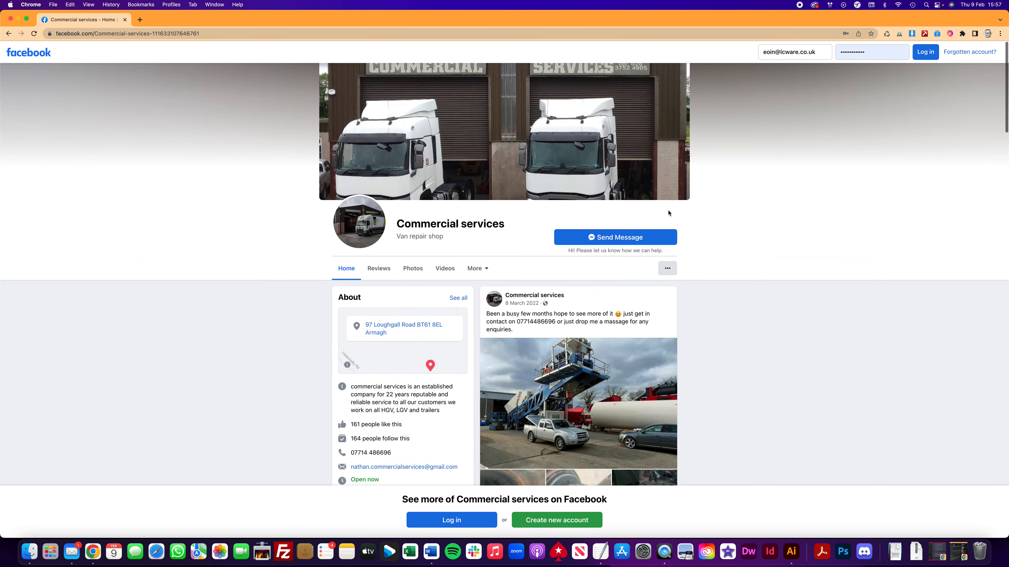
scroll(669, 213, "down", 12)
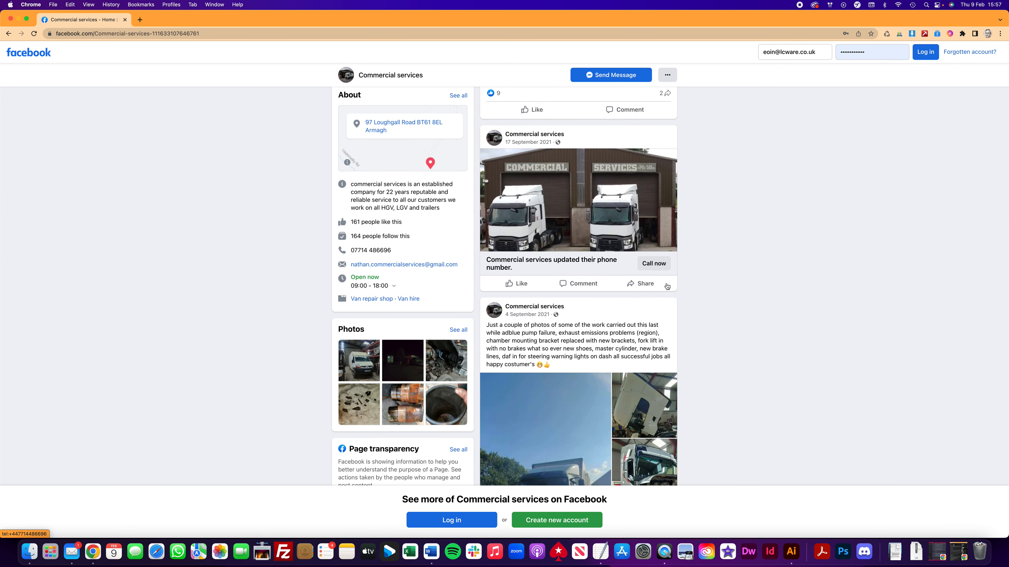
scroll(664, 335, "down", 12)
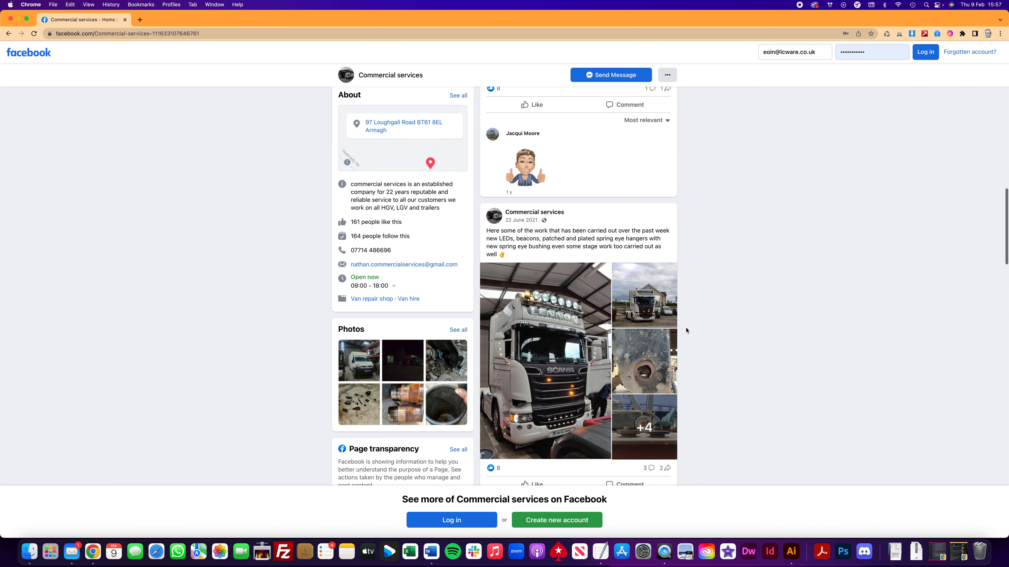
scroll(684, 331, "down", 2)
scroll(684, 332, "down", 9)
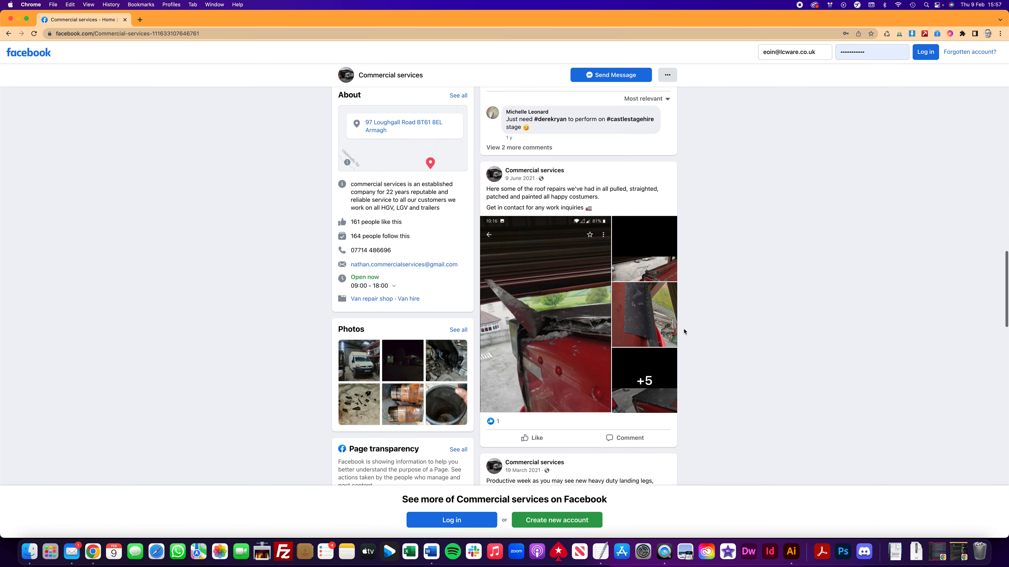
scroll(683, 332, "down", 12)
scroll(683, 331, "down", 3)
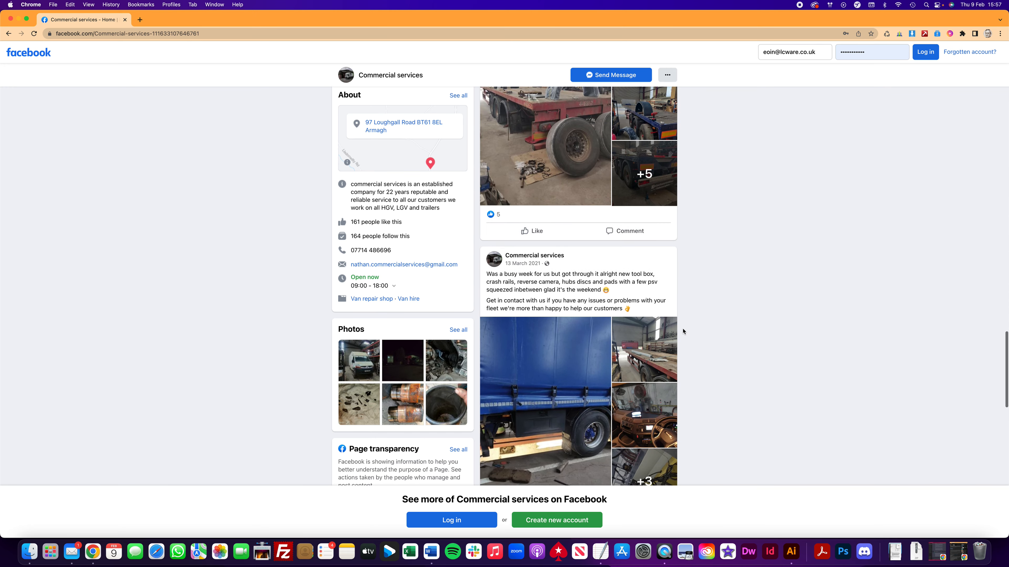
left_click_drag(624, 229, 486, 196)
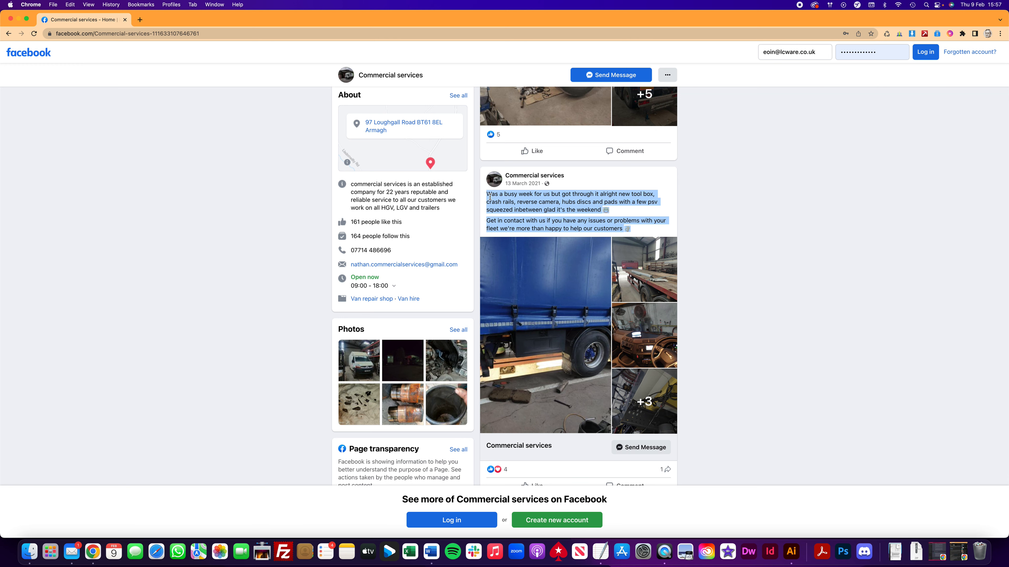
Return to the company website and start a new blog post.
left_click_drag(32, 121, 1, 118)
left_click(9, 34)
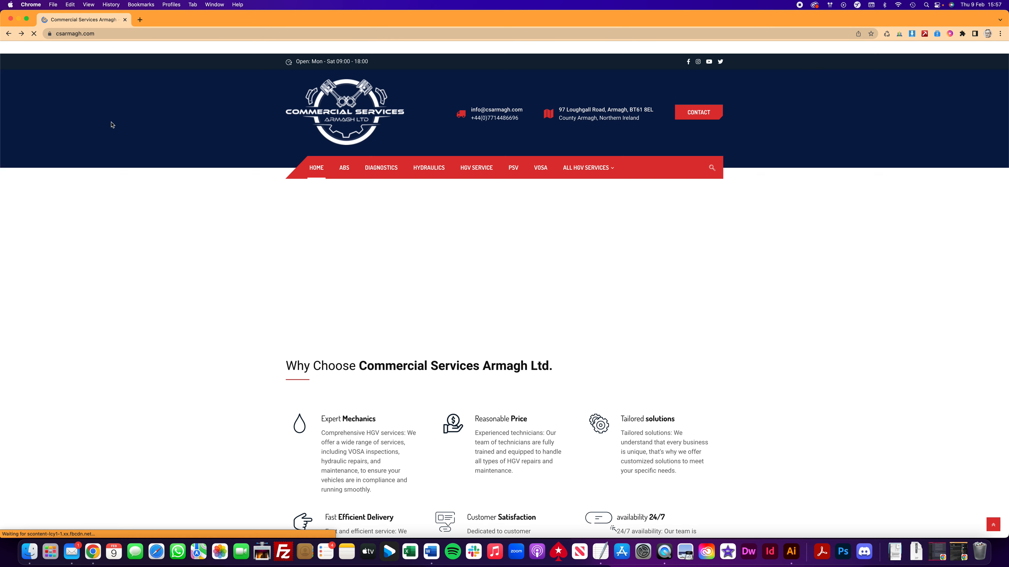
scroll(369, 262, "up", 5)
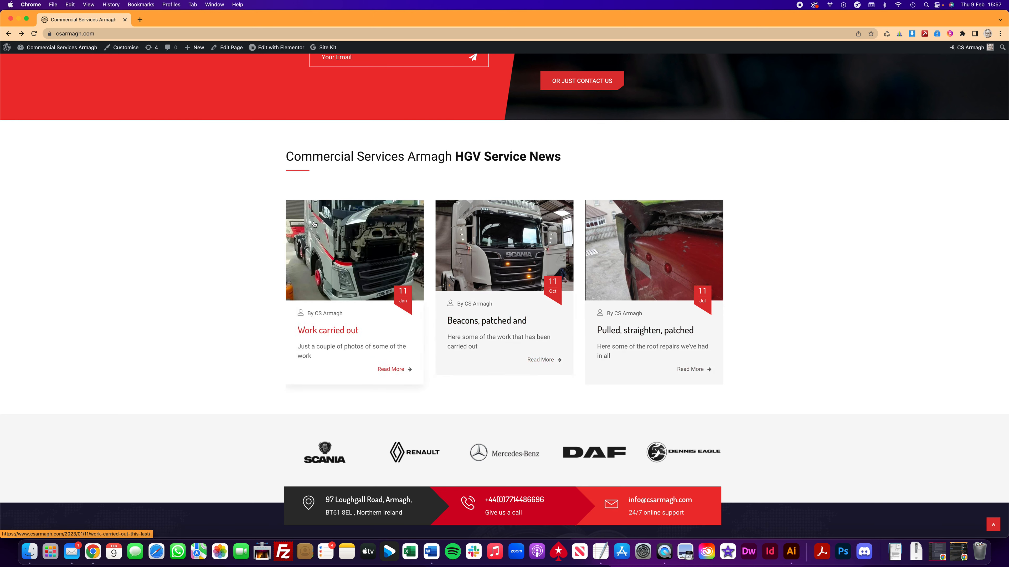
mouse_move(197, 51)
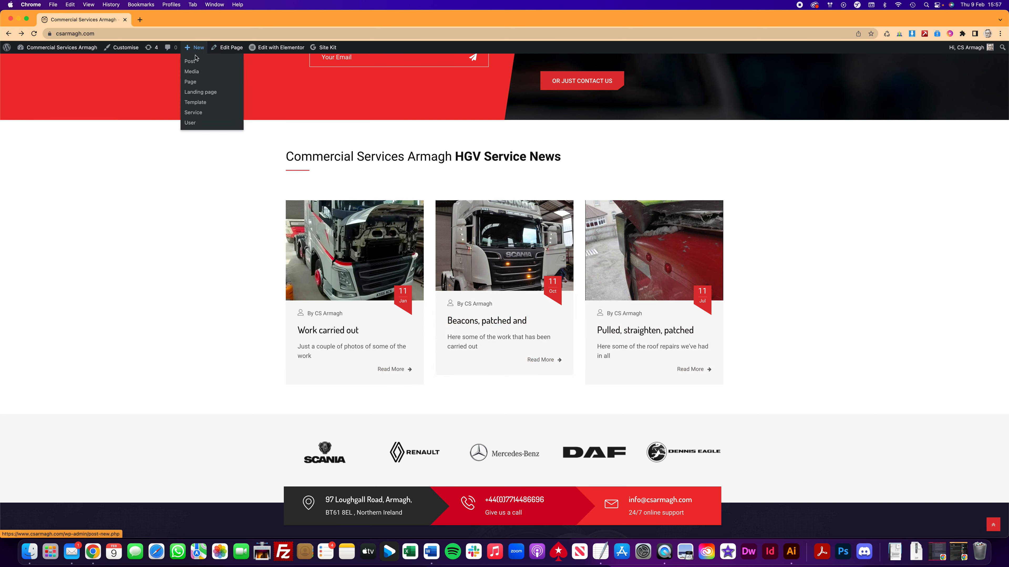
left_click(196, 63)
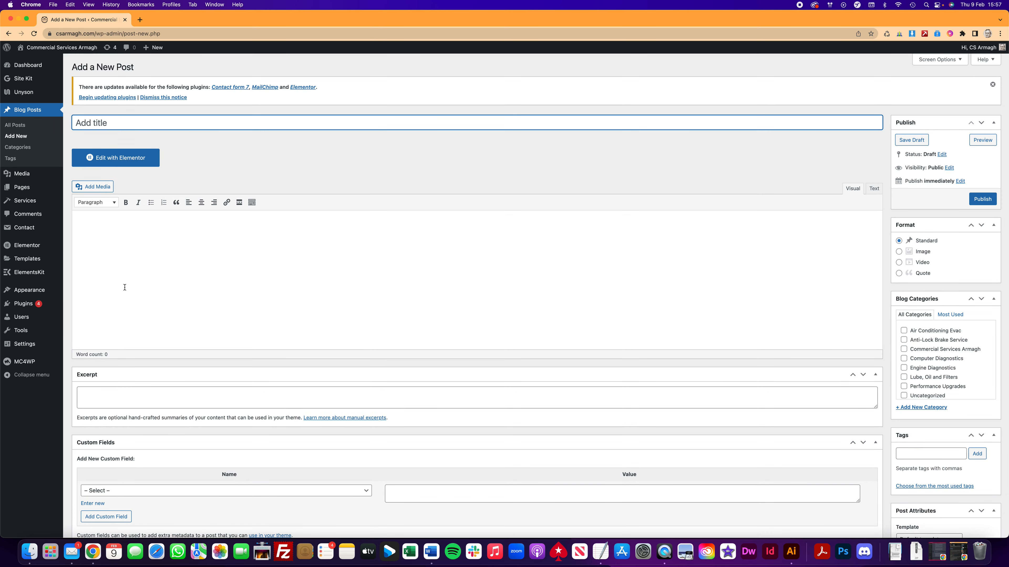
Arrange the new-post editor on the right half of the screen and the live site in its own window on the left half.
mouse_move(66, 51)
right_click(49, 61)
left_click(65, 66)
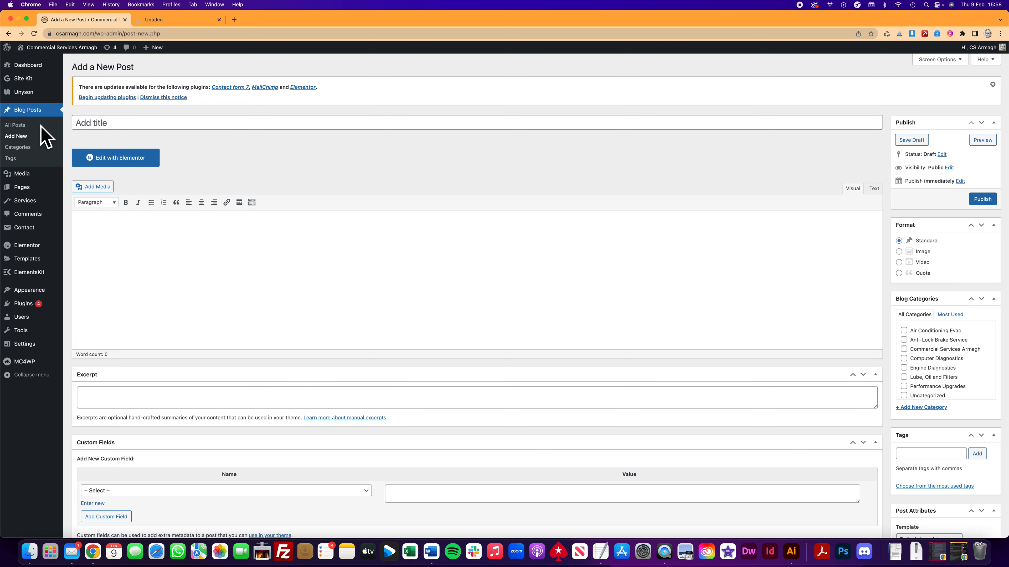
left_click_drag(1, 133, 496, 159)
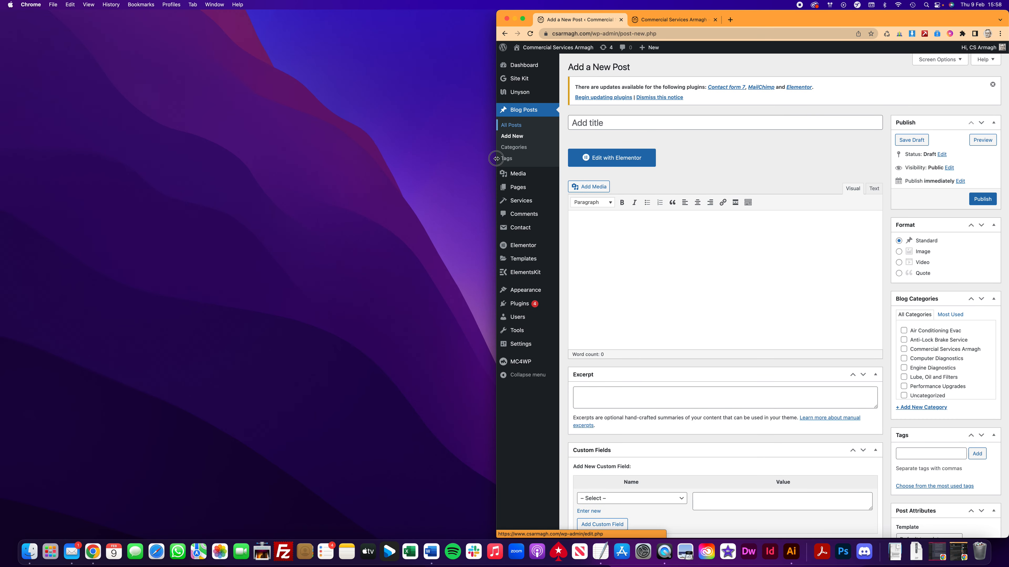
left_click_drag(675, 19, 124, 19)
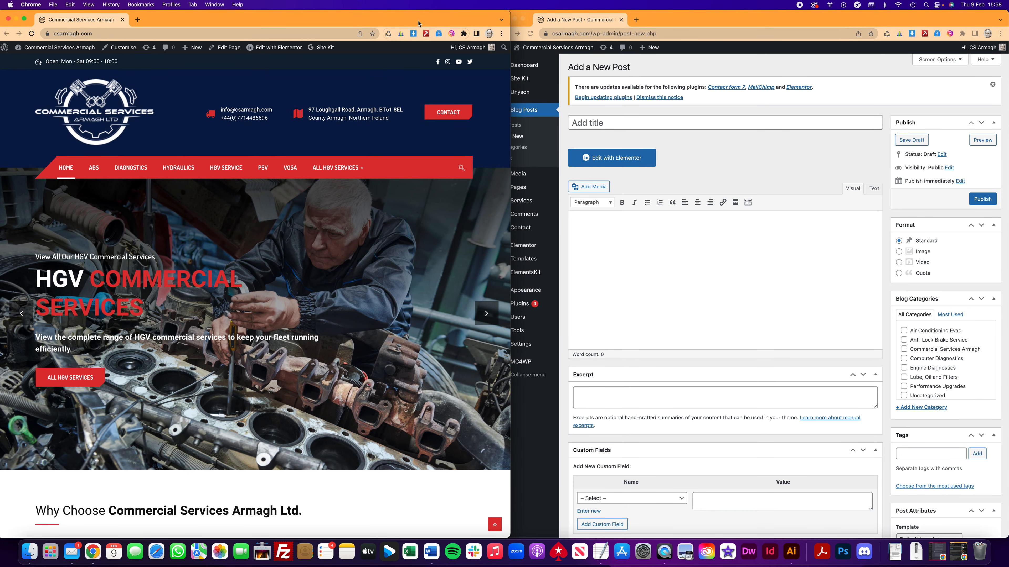
left_click_drag(417, 23, 418, 23)
left_click(704, 22)
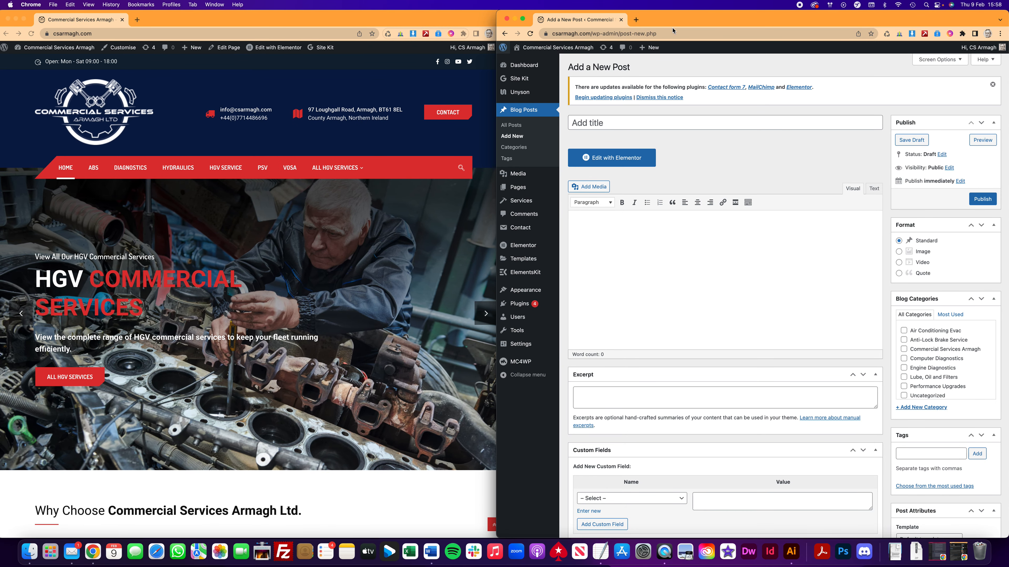
Open the company's Facebook page in a new tab of the live site's window and switch to it.
left_click(427, 74)
right_click(438, 66)
left_click(456, 69)
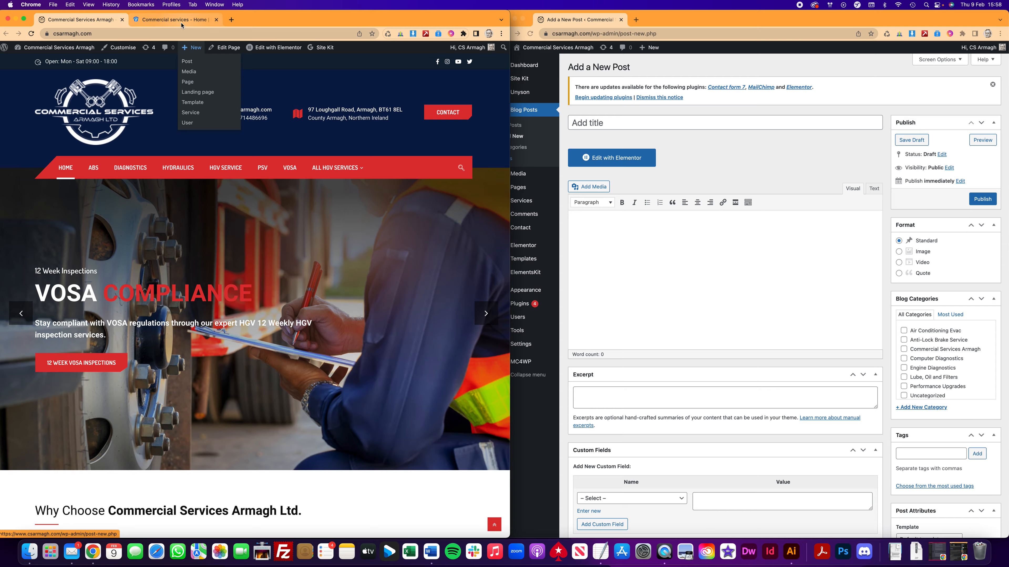
left_click(181, 22)
Copy the full text of the 13 March 2021 Facebook post into the new blog post's body.
scroll(311, 233, "down", 5)
scroll(310, 233, "down", 10)
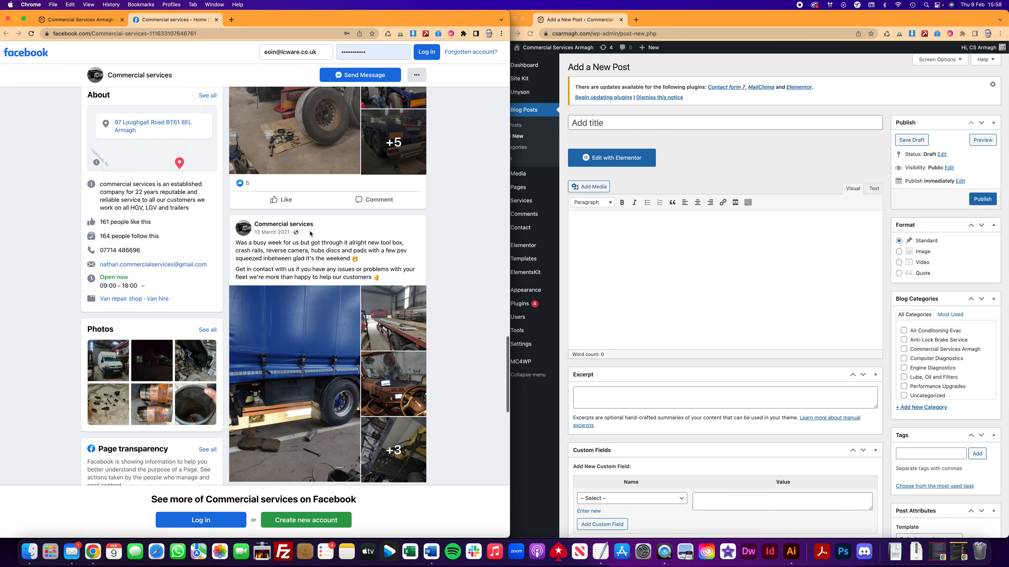
left_click_drag(388, 280, 232, 245)
key("super+c")
left_click(591, 294)
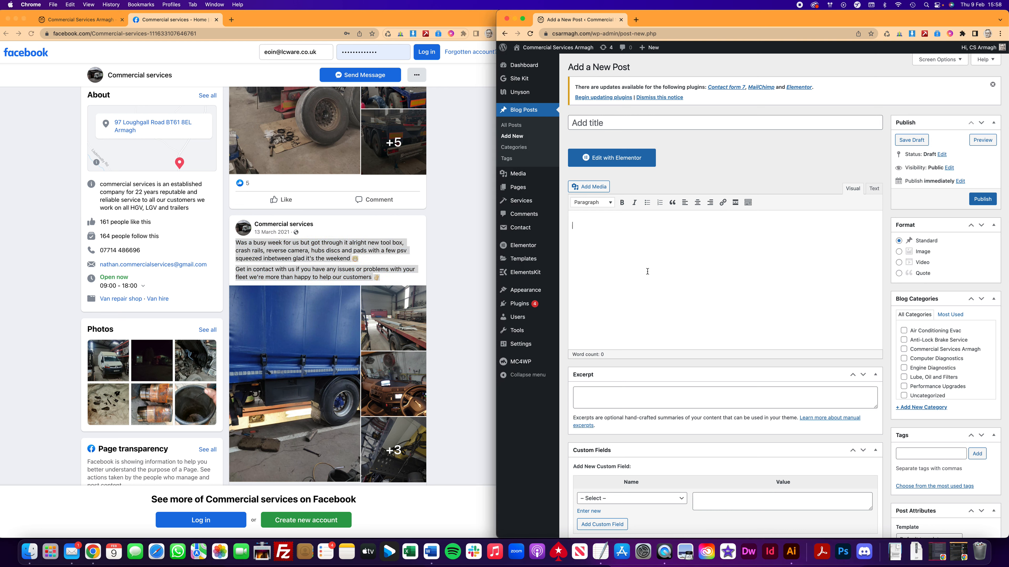
key("super+v")
Title the post "Busy Week HGV Service" and assign the Commercial Services Armagh and Engine Diagnostics categories.
left_click(626, 123)
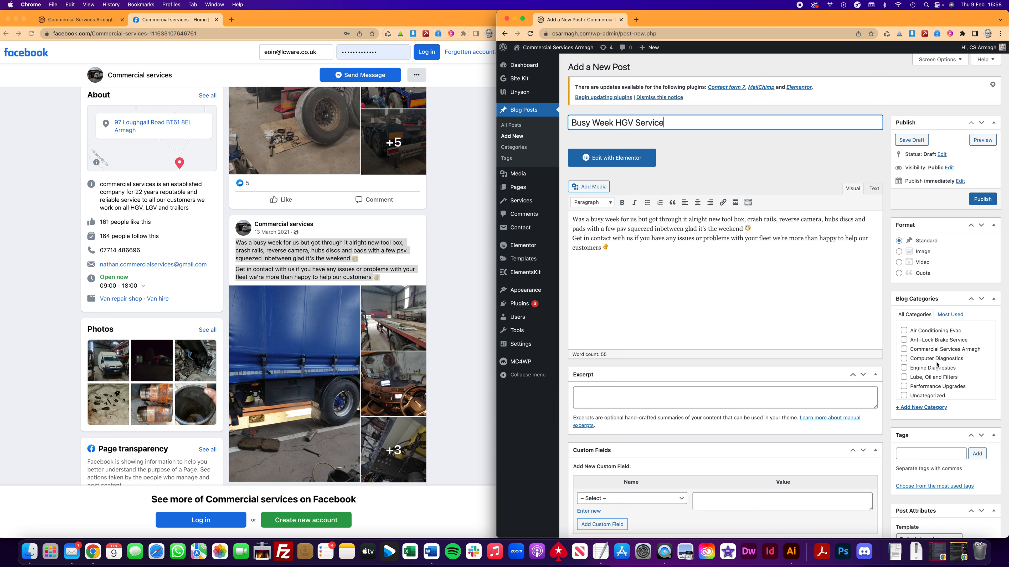
scroll(937, 365, "down", 1)
scroll(959, 359, "up", 1)
left_click(936, 350)
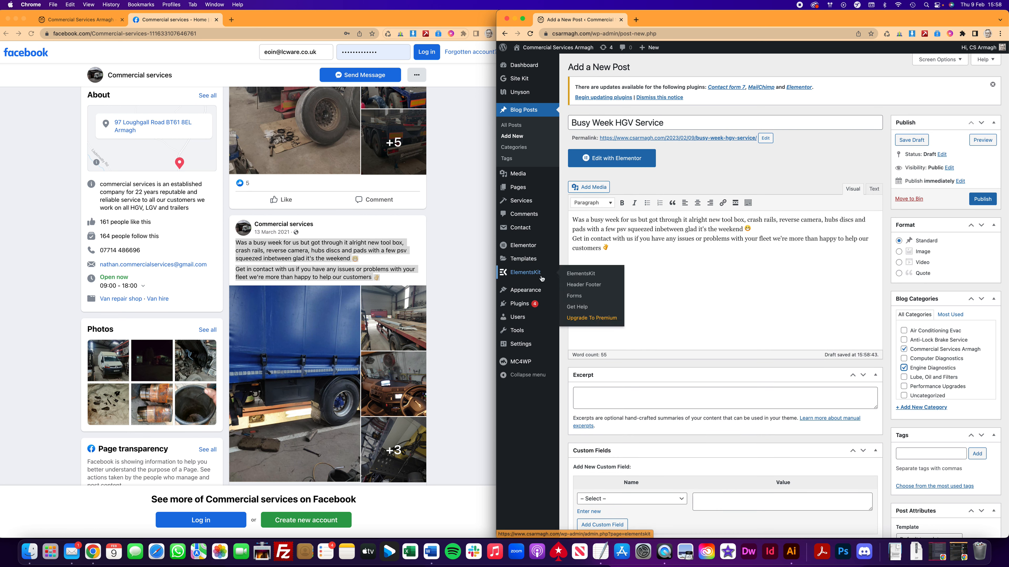
Open the photos of the 13 March 2021 Facebook post and save the first two to the Downloads folder.
left_click(306, 318)
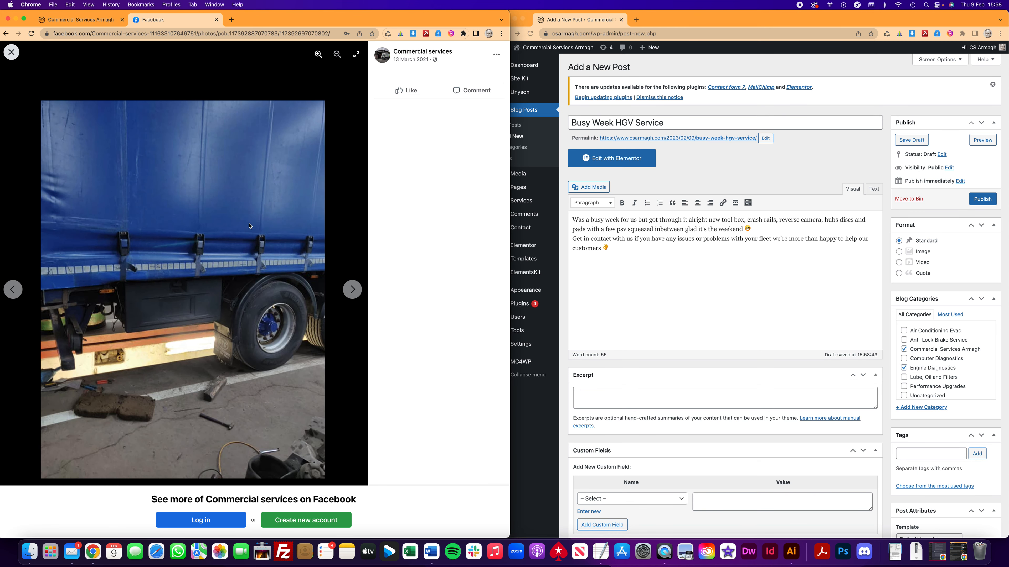
right_click(251, 197)
left_click(258, 211)
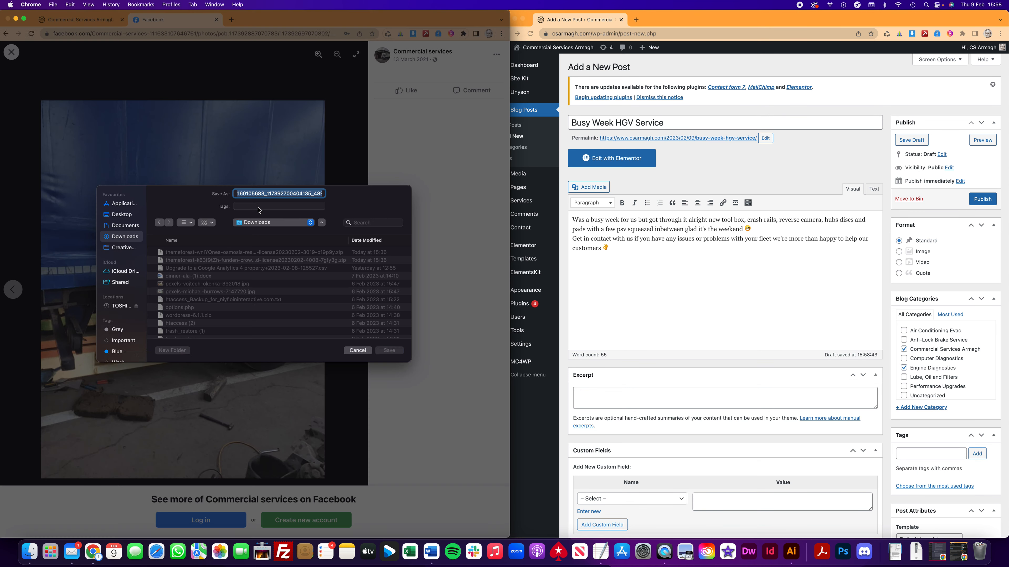
key("Return")
key("Right")
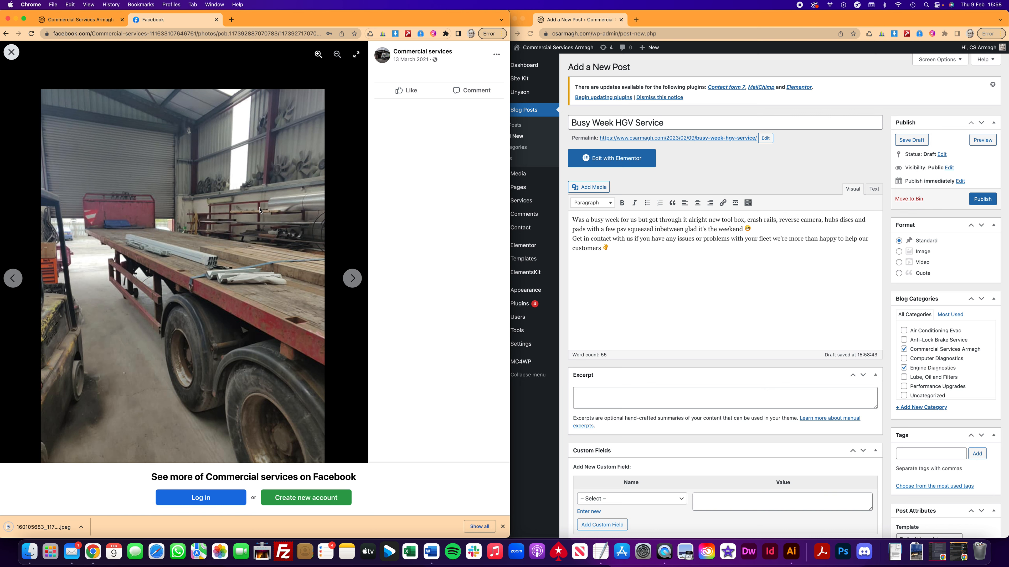
right_click(251, 196)
left_click(267, 212)
key("Return")
Save the third and fourth photos of the Facebook post, the truck cab interior and the chassis wiring, to Downloads.
key("Right")
right_click(185, 193)
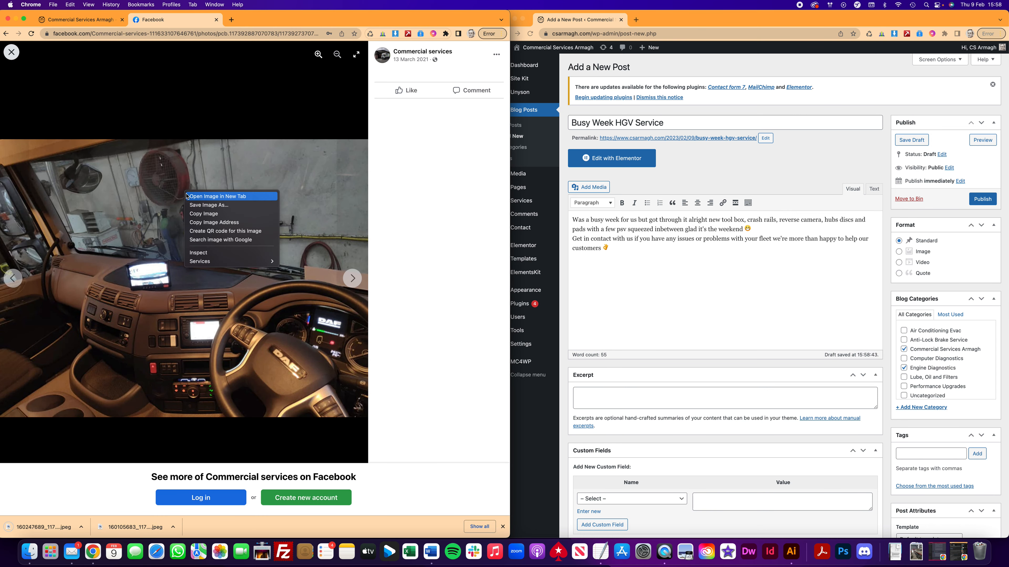
left_click(198, 206)
key("Return")
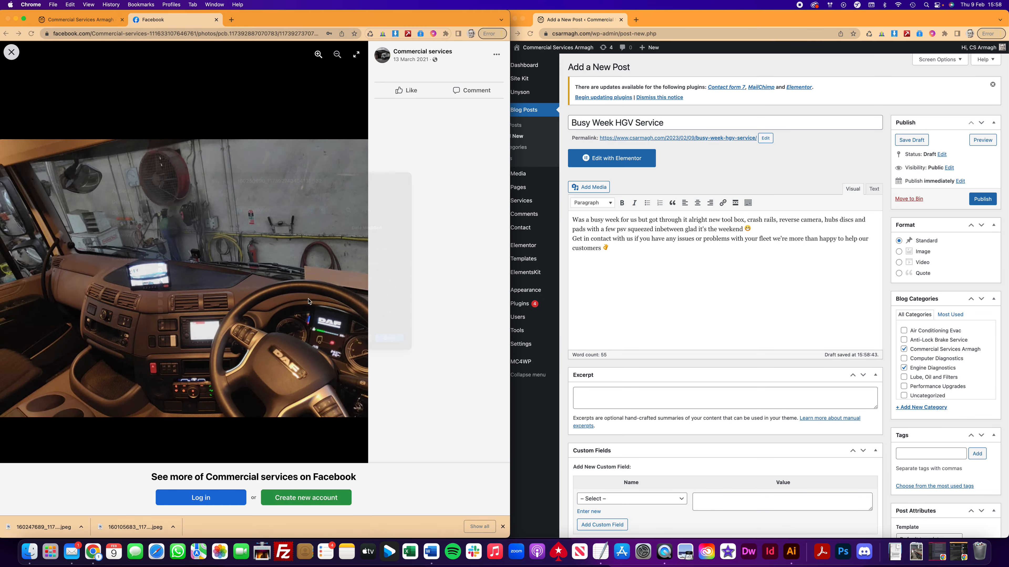
key("Right")
right_click(235, 258)
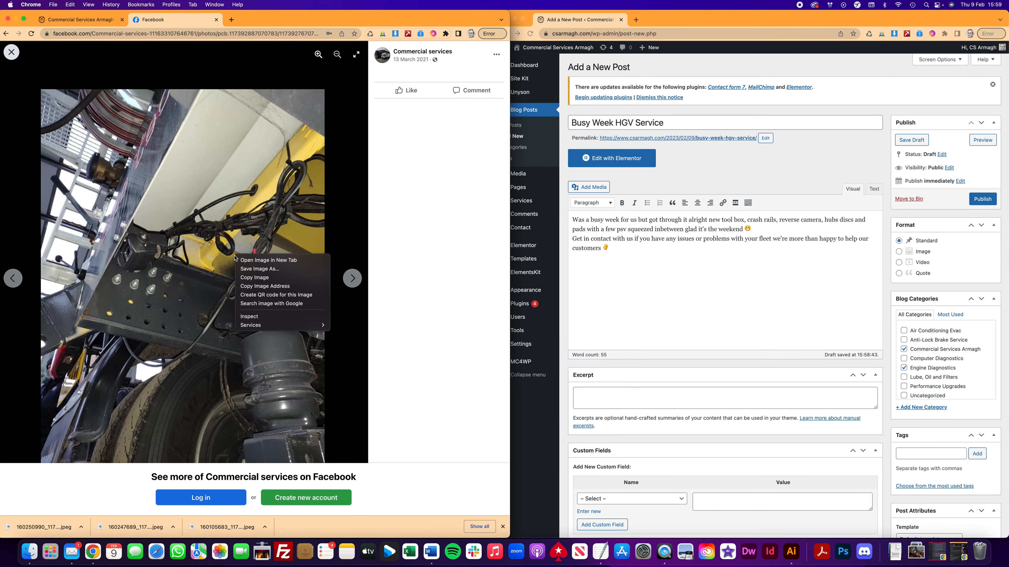
left_click(249, 268)
key("Return")
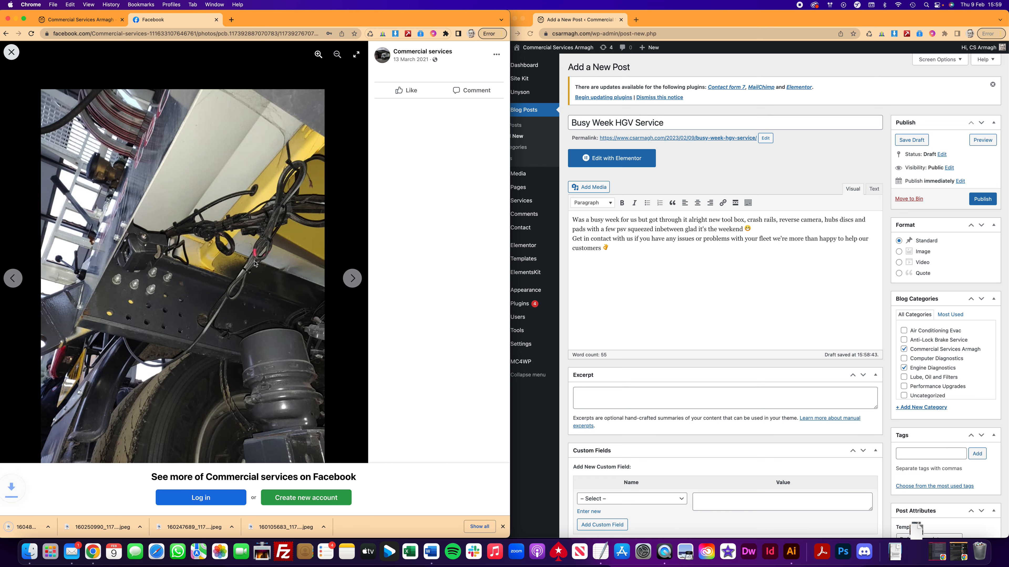
Open the post's featured image selection and upload the four saved Facebook photos to the media library.
scroll(735, 331, "down", 5)
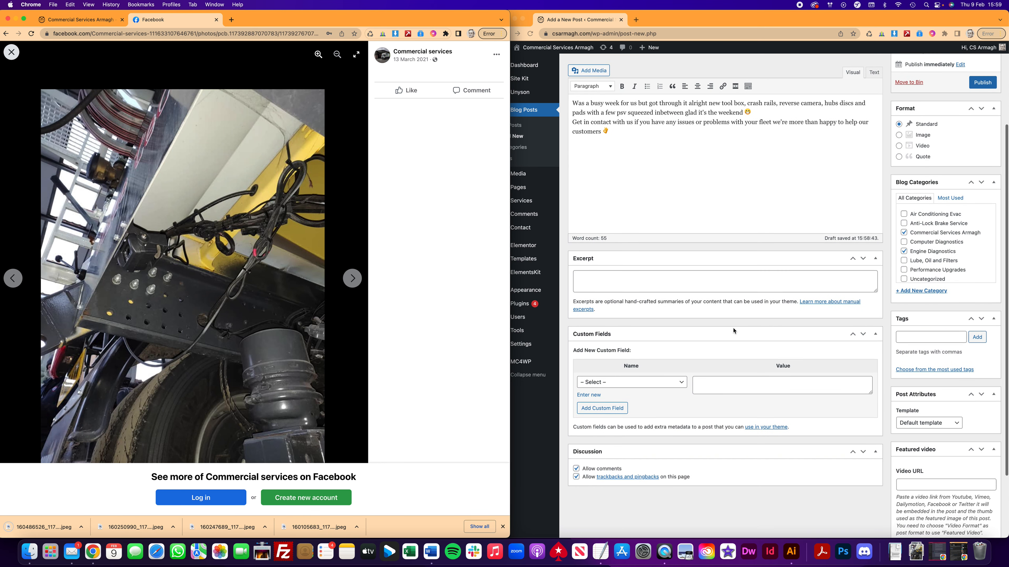
scroll(899, 397, "down", 1)
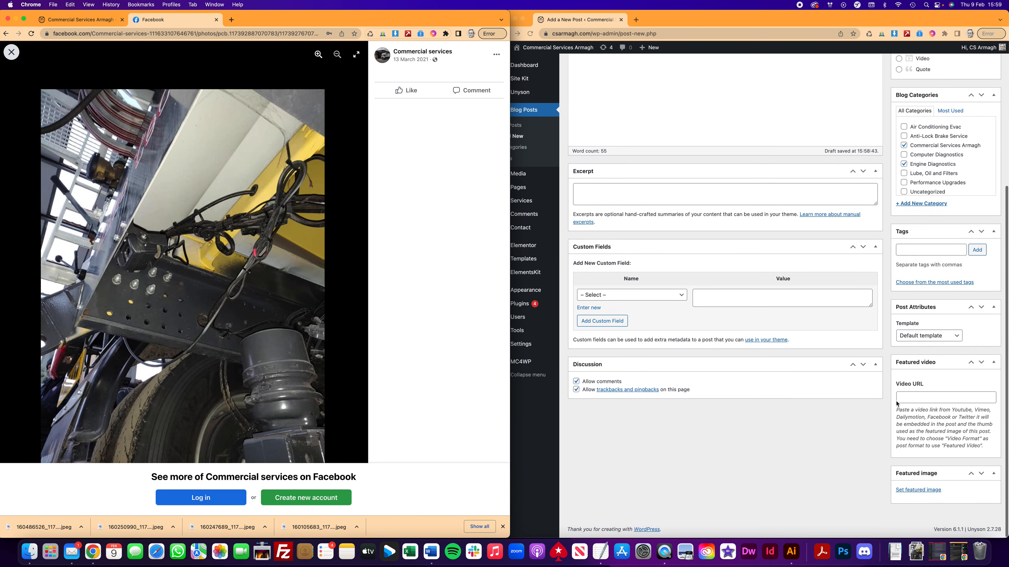
left_click(901, 492)
left_click(900, 491)
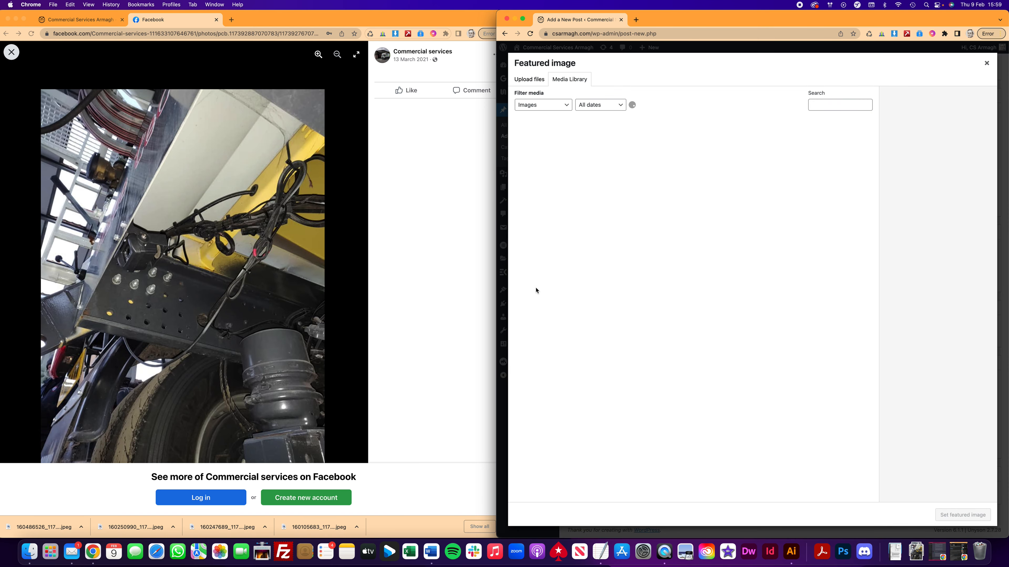
left_click_drag(310, 529, 588, 449)
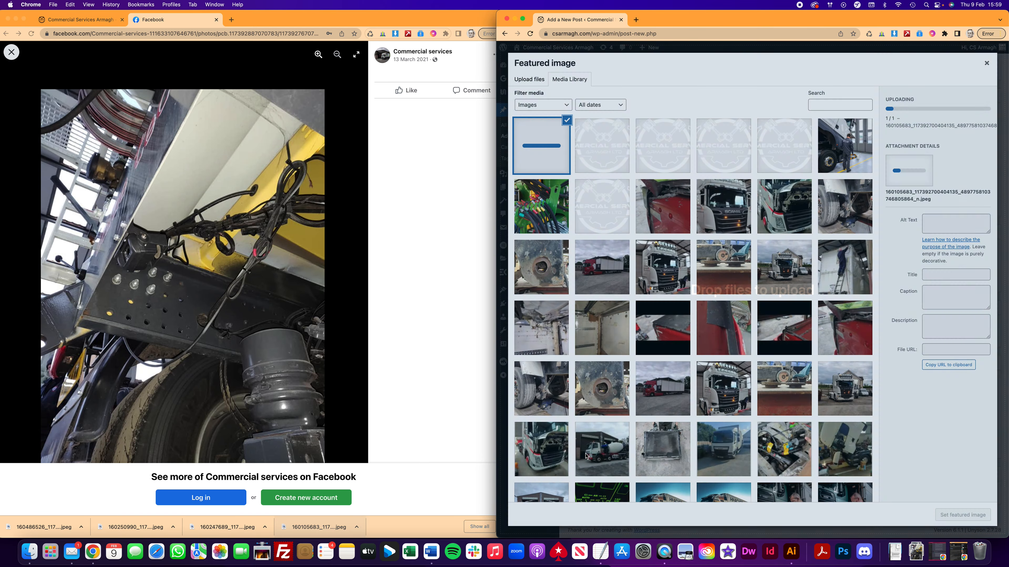
left_click_drag(245, 527, 565, 426)
left_click_drag(167, 528, 564, 427)
left_click_drag(44, 527, 556, 399)
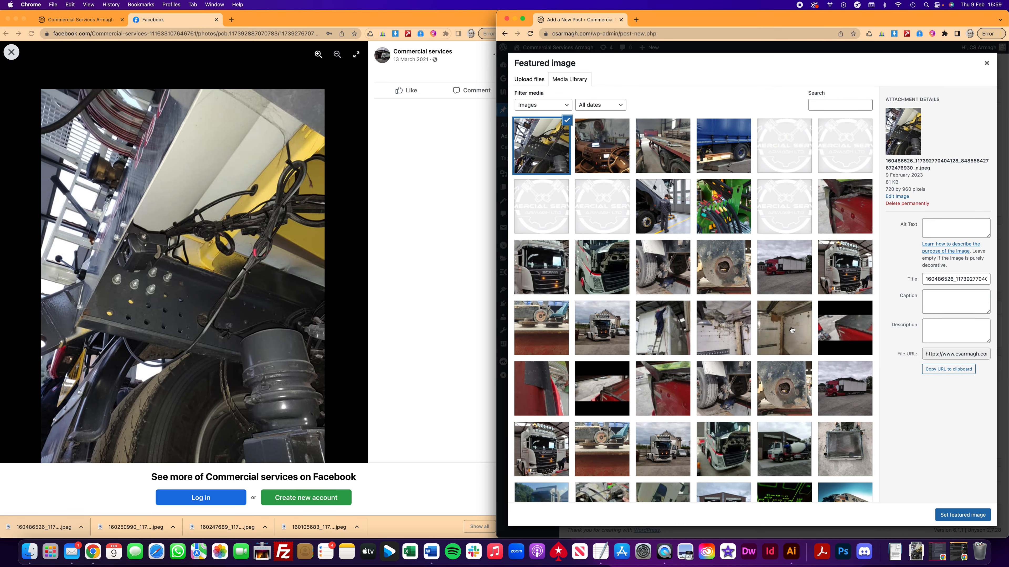
Set the photo of the blue curtain-sided trailer as the featured image and disallow comments and trackbacks.
left_click(700, 148)
left_click(961, 515)
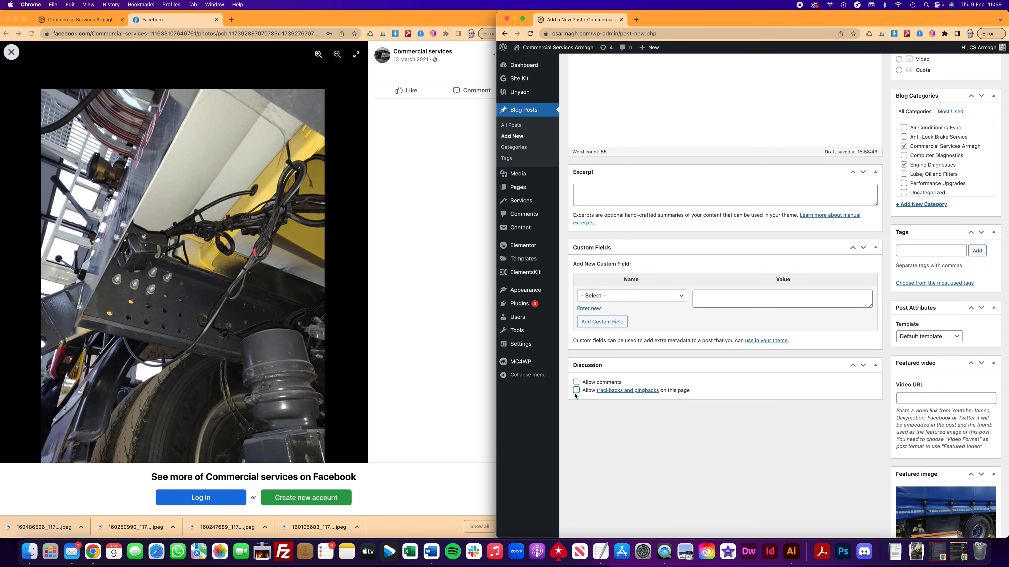
left_click(877, 248)
Separate the two body paragraphs with a blank line and publish the post.
scroll(754, 187, "up", 5)
left_click(762, 196)
key("Return")
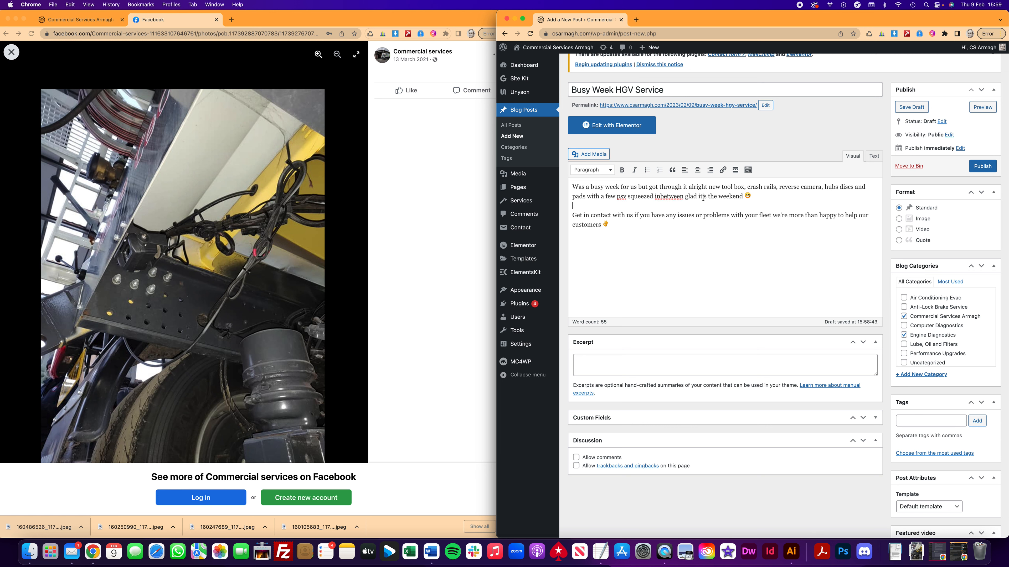
left_click(983, 166)
Check the new post's entry in the HGV Service News section of the website's home page.
left_click(62, 24)
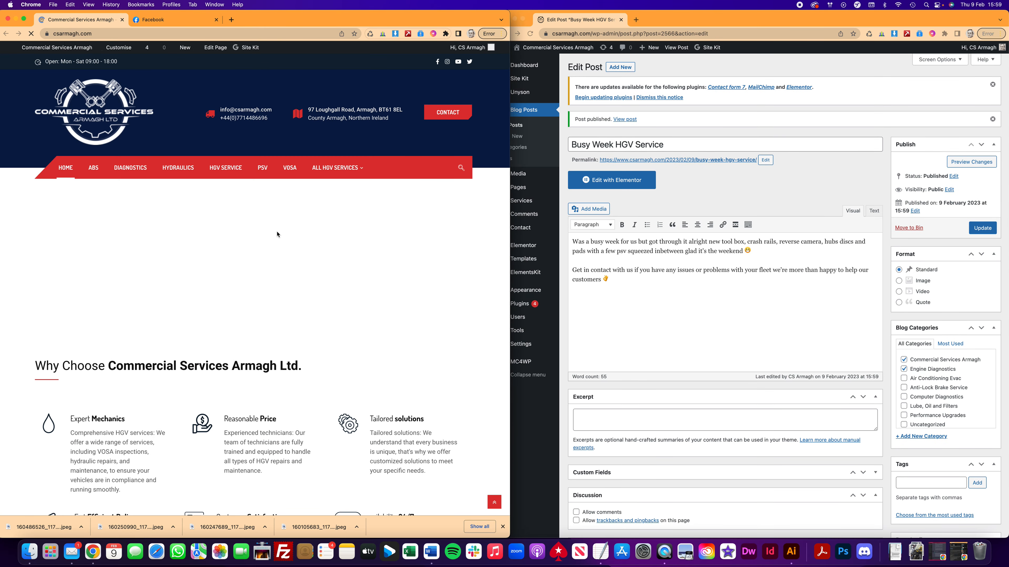
scroll(280, 236, "down", 10)
scroll(281, 242, "down", 15)
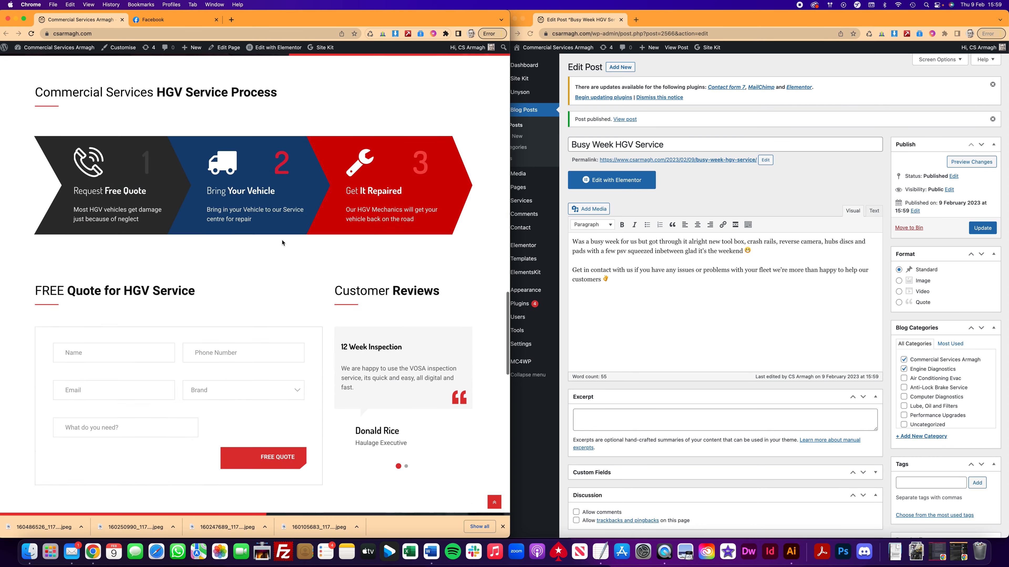
scroll(99, 360, "down", 3)
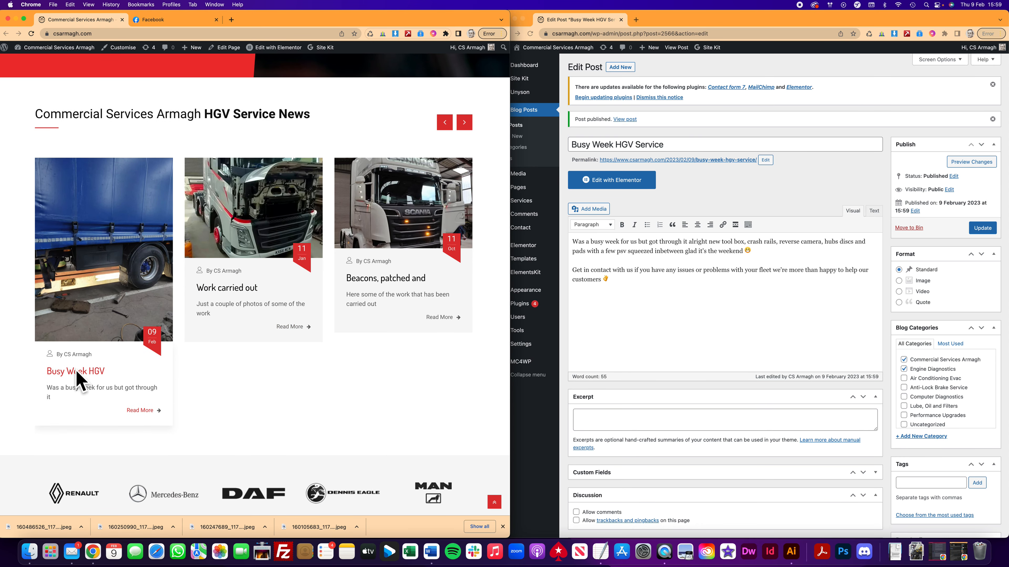
Create a gallery at the end of the post body from the chassis wiring, cab interior and flatbed trailer photos.
left_click(670, 330)
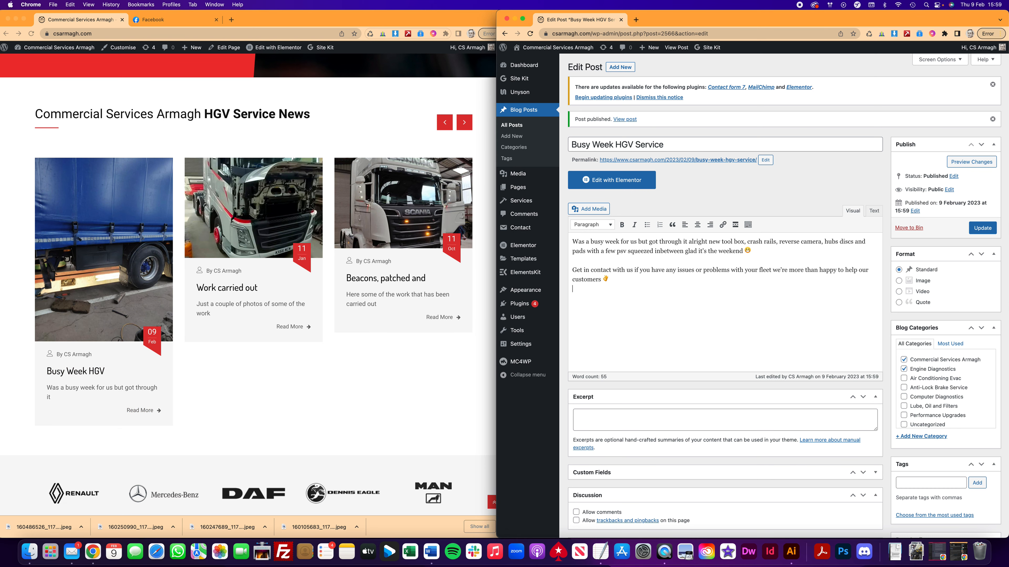
left_click(600, 210)
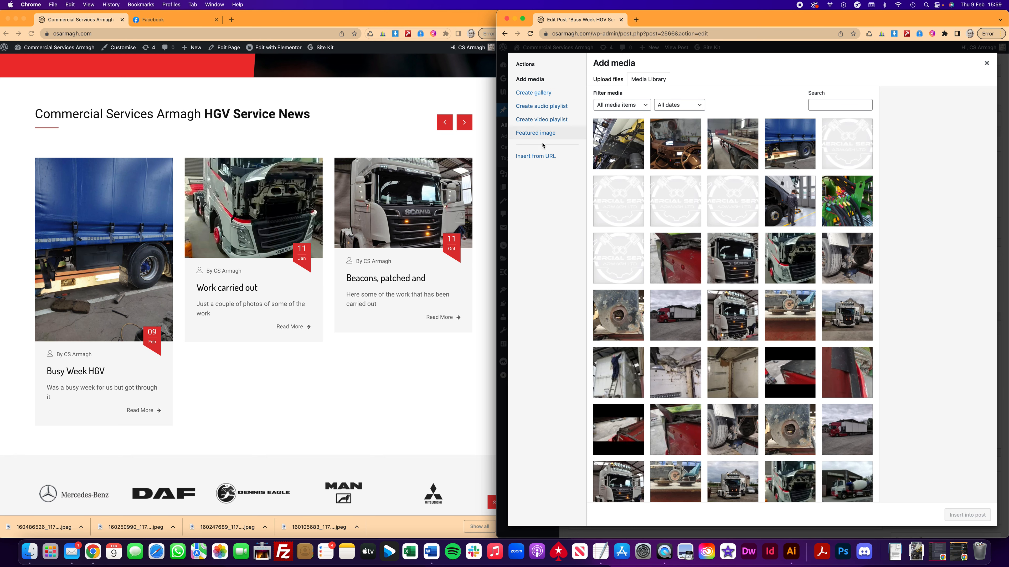
left_click(537, 93)
left_click(619, 149)
left_click(720, 152, "shift")
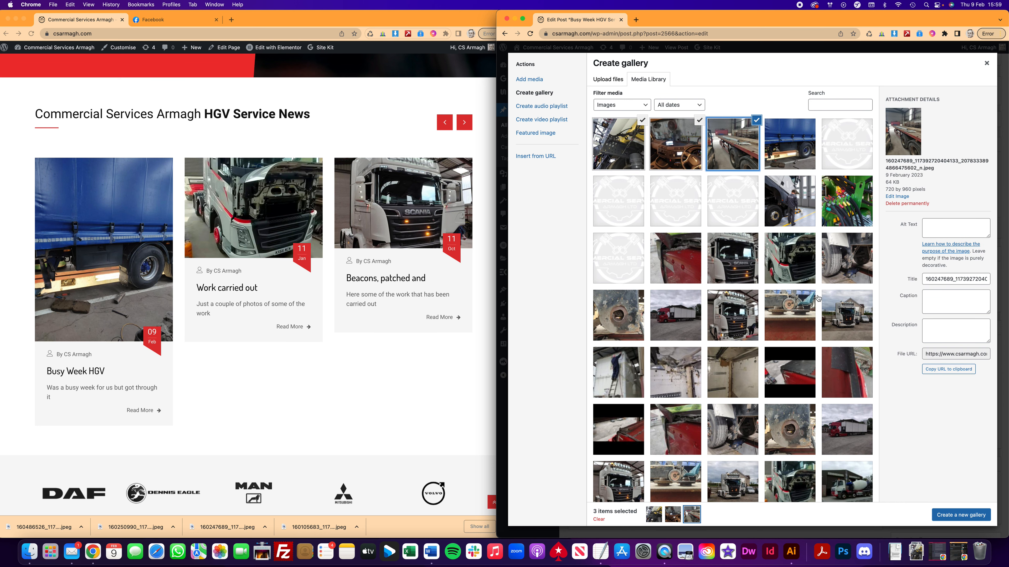
left_click(974, 517)
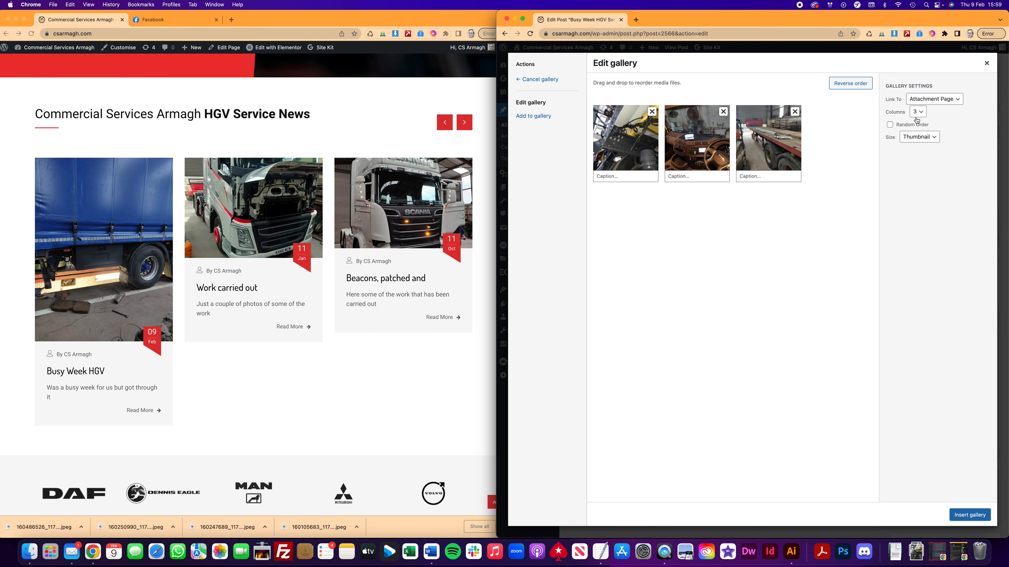
Set the gallery's link to None and its size to Large, insert it into the post and update the post.
left_click(934, 100)
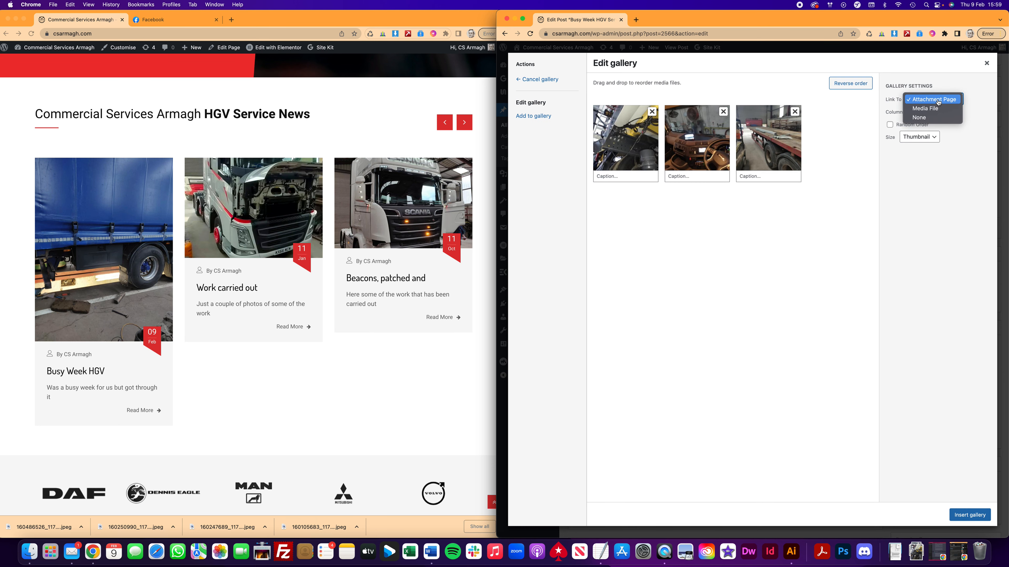
left_click(932, 117)
left_click(926, 137)
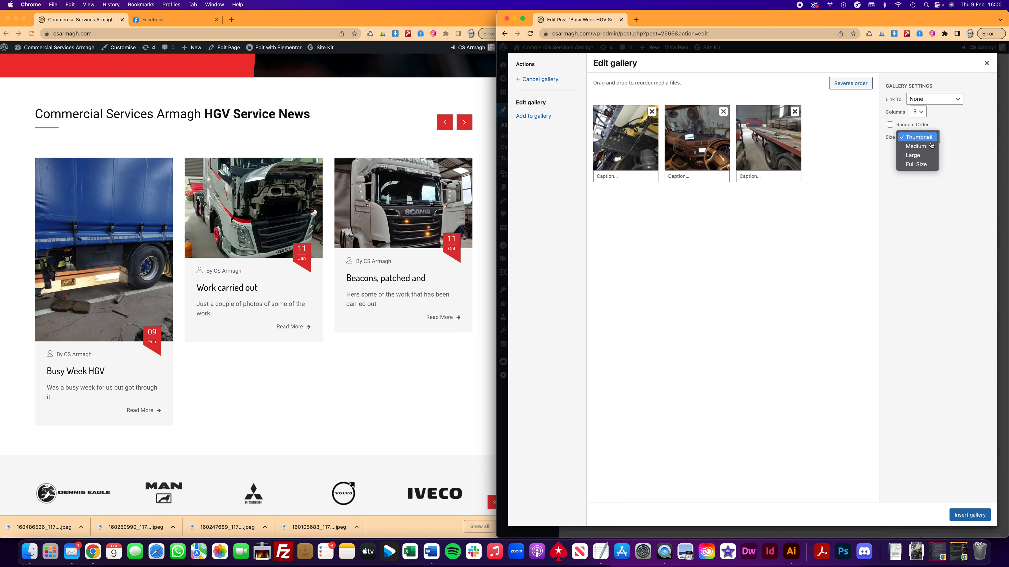
left_click(925, 158)
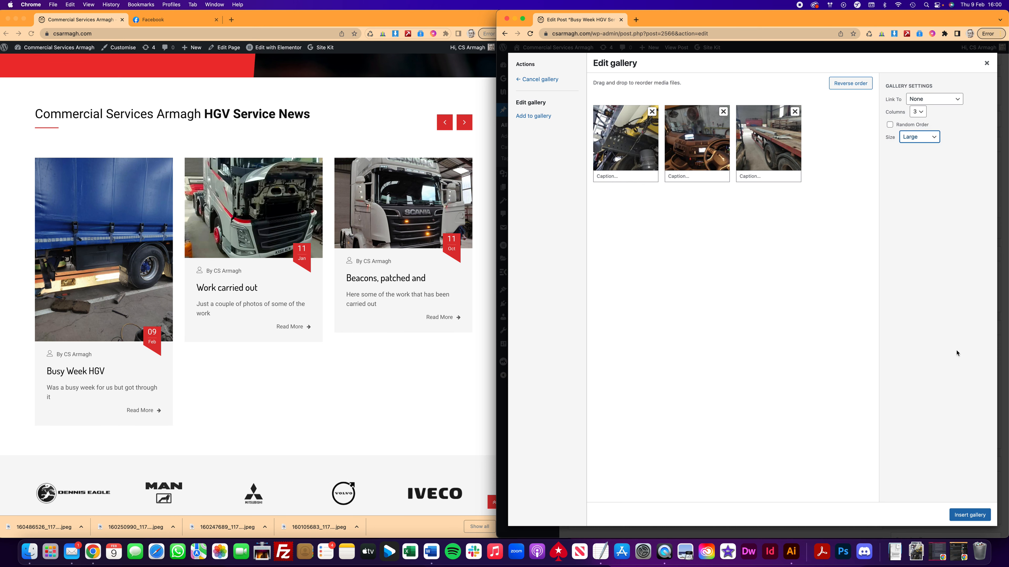
left_click(969, 515)
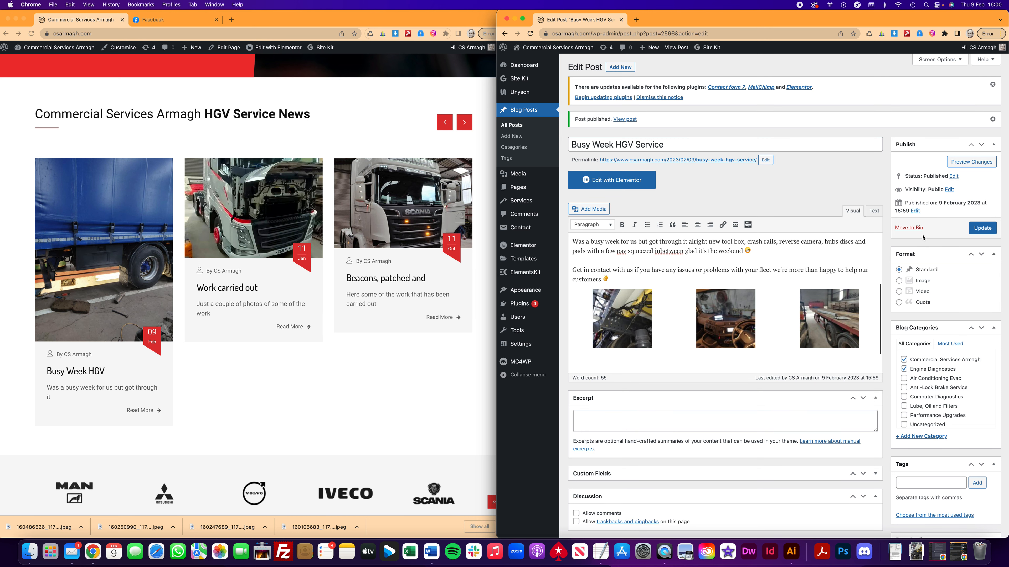
left_click(974, 230)
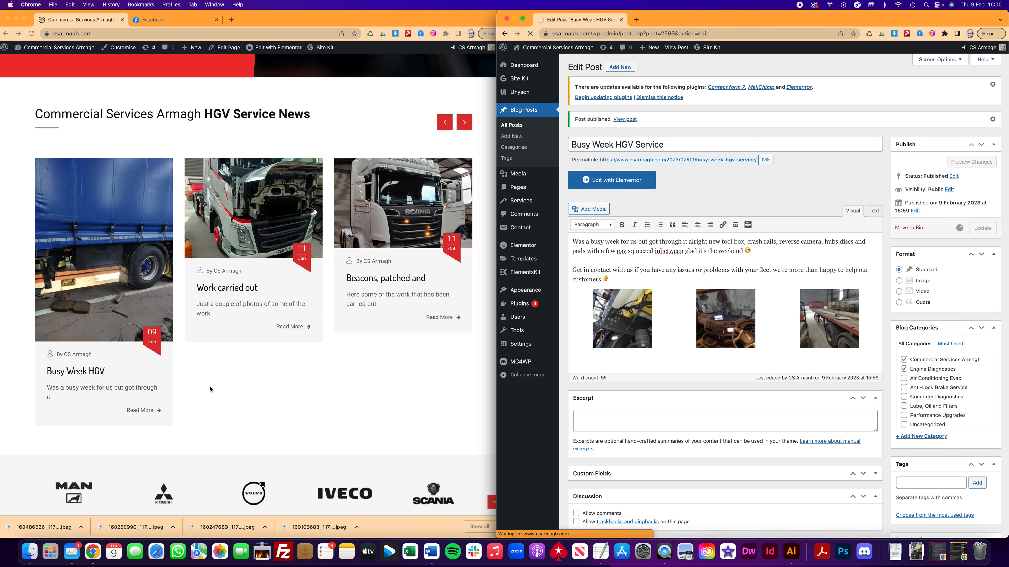
Open the published Busy Week HGV Service post on the website and review its text, gallery and page layout.
left_click(91, 374)
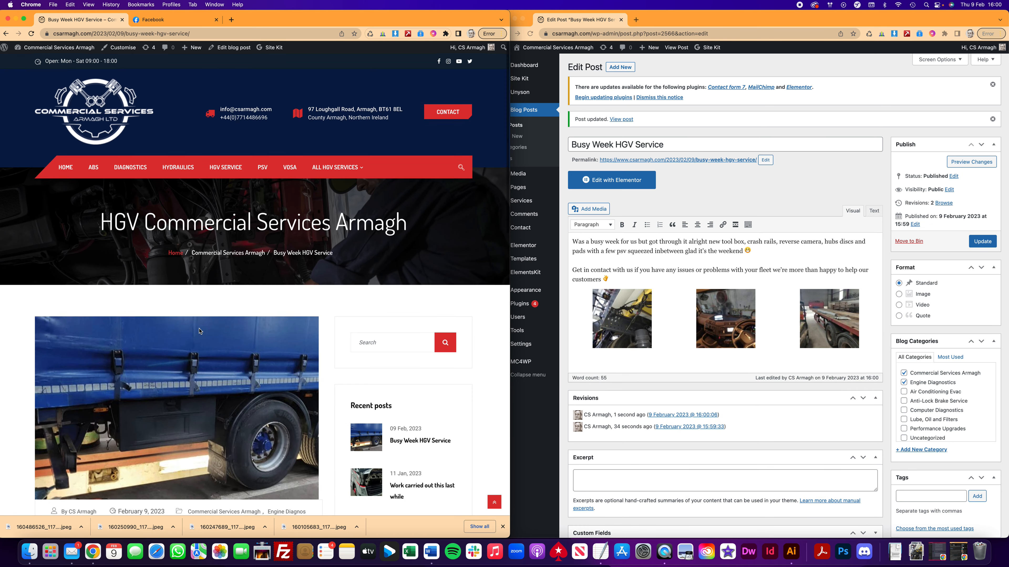
scroll(155, 344, "down", 10)
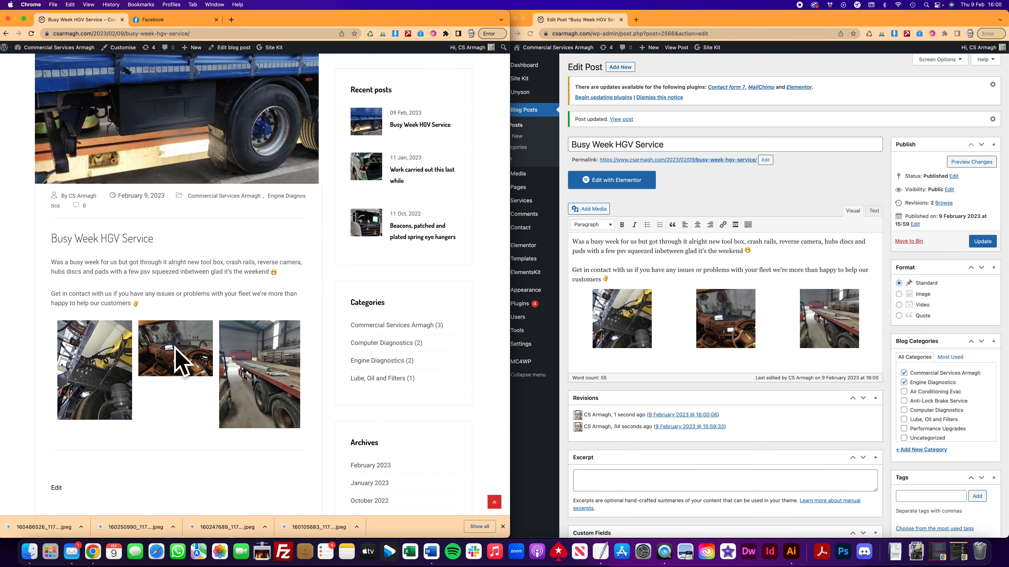
scroll(174, 318, "down", 2)
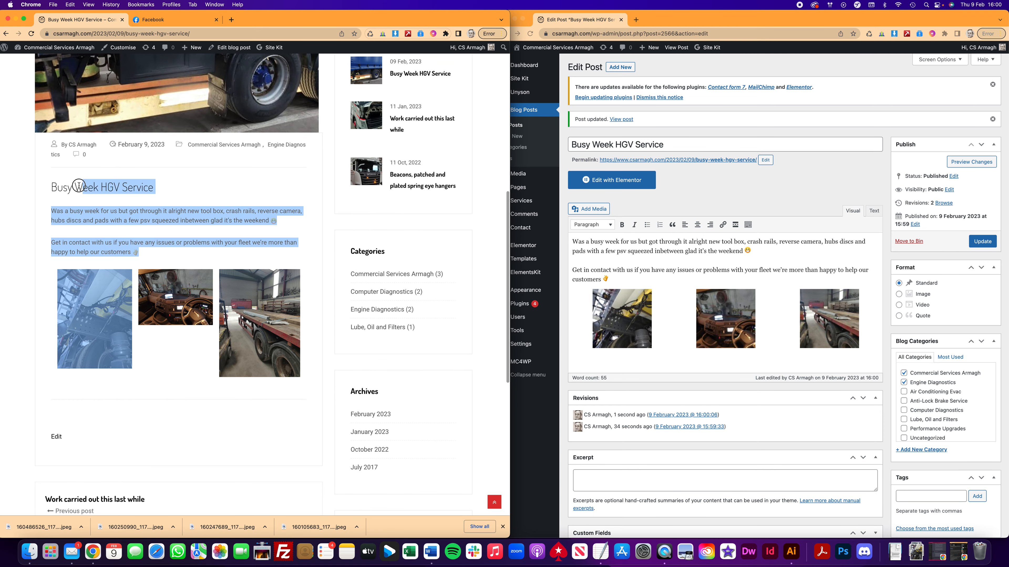
scroll(190, 234, "down", 5)
scroll(190, 234, "up", 10)
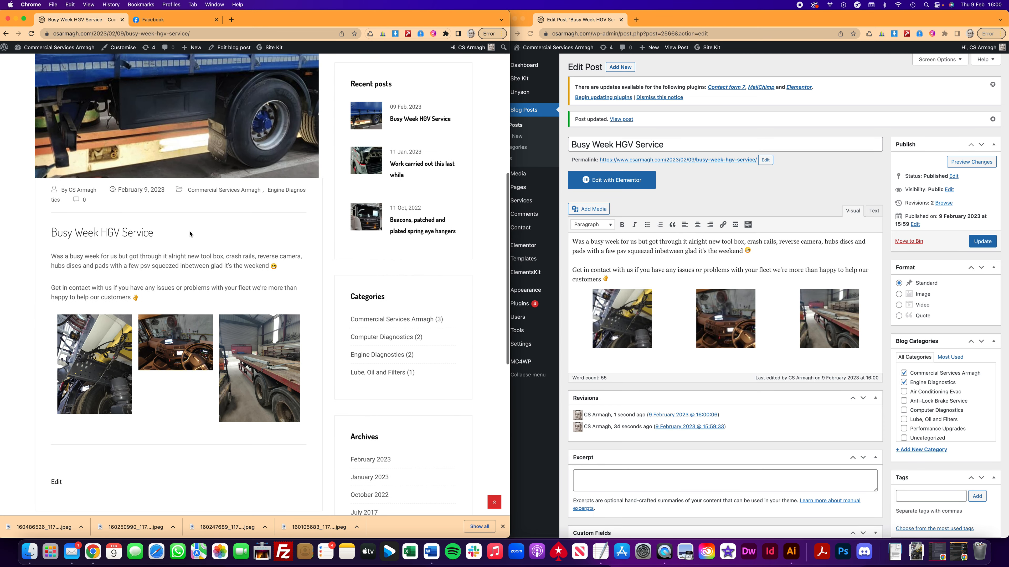
scroll(182, 241, "down", 5)
scroll(182, 241, "down", 5)
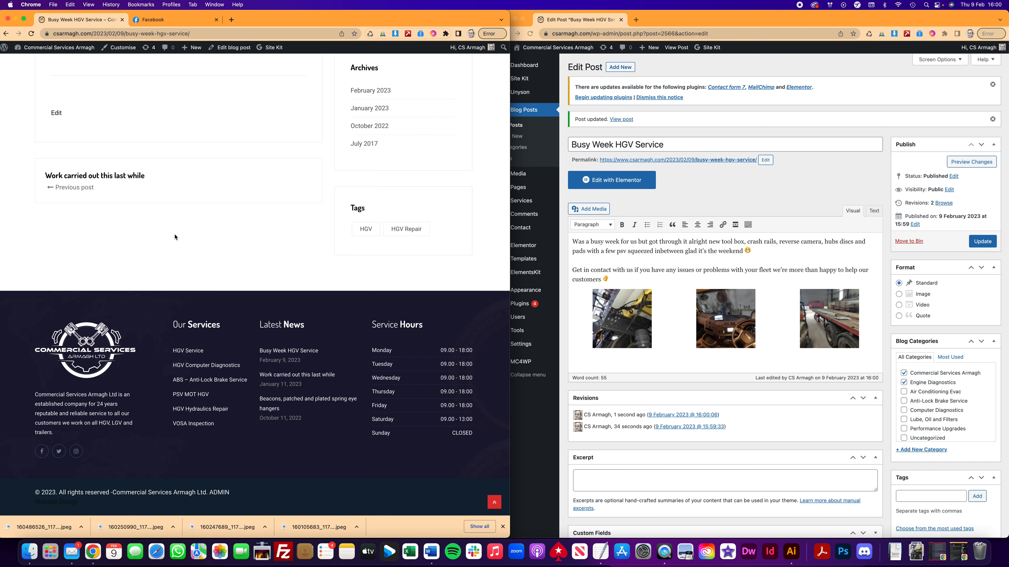
scroll(180, 237, "up", 20)
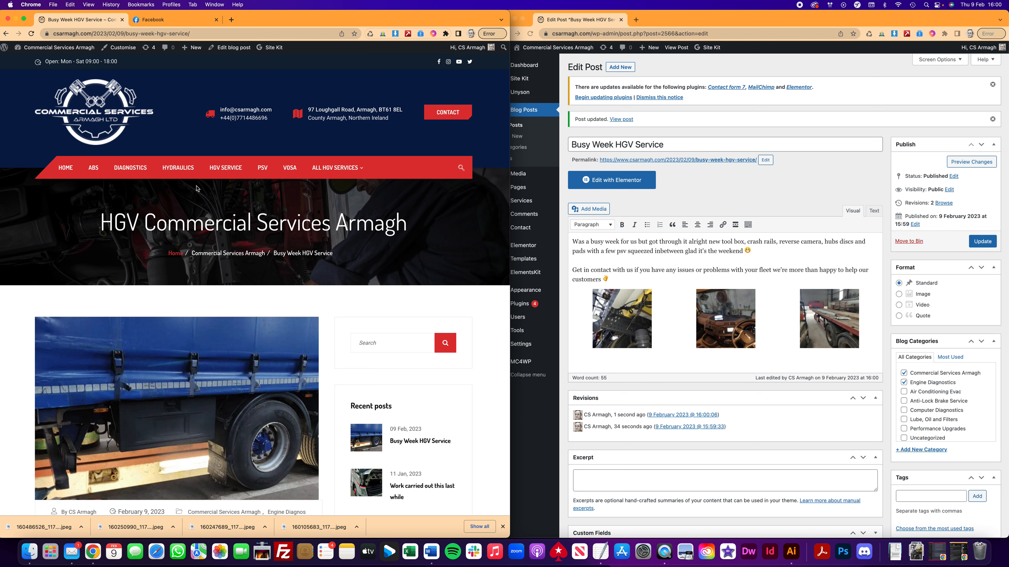
Open the Services list in the site admin and narrow the website's browser window so both windows fit side by side.
left_click(701, 134)
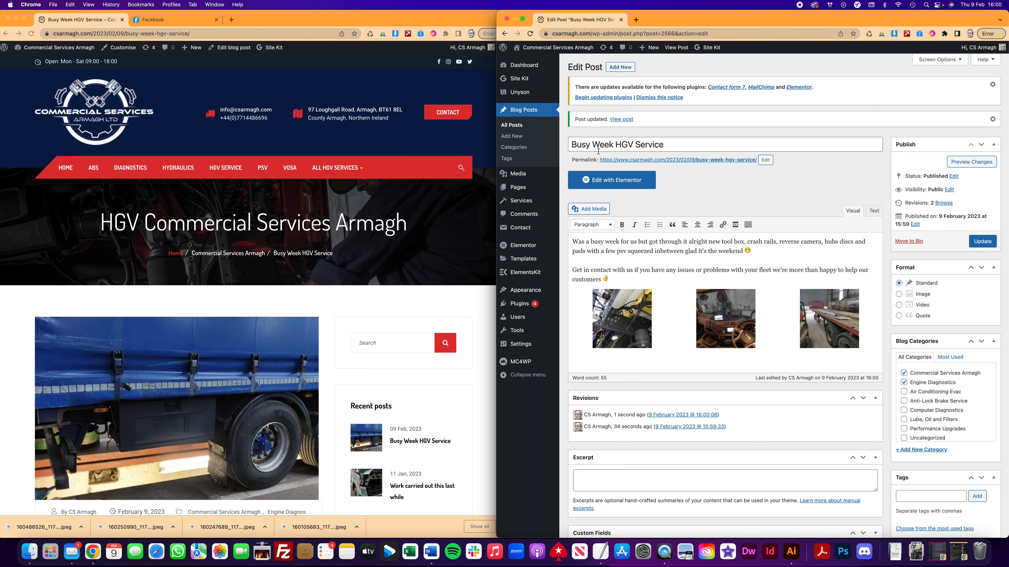
left_click(535, 203)
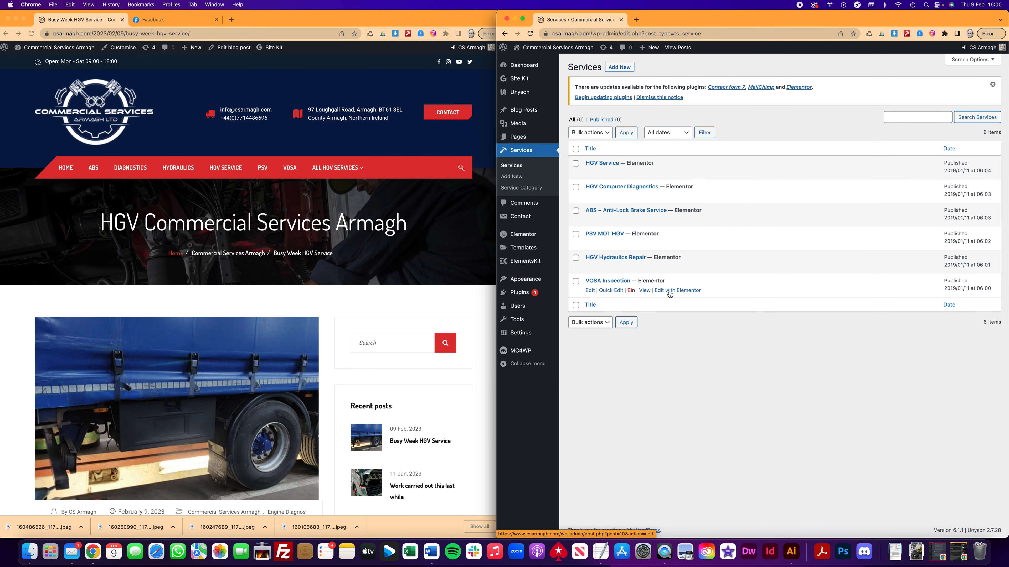
left_click(100, 192)
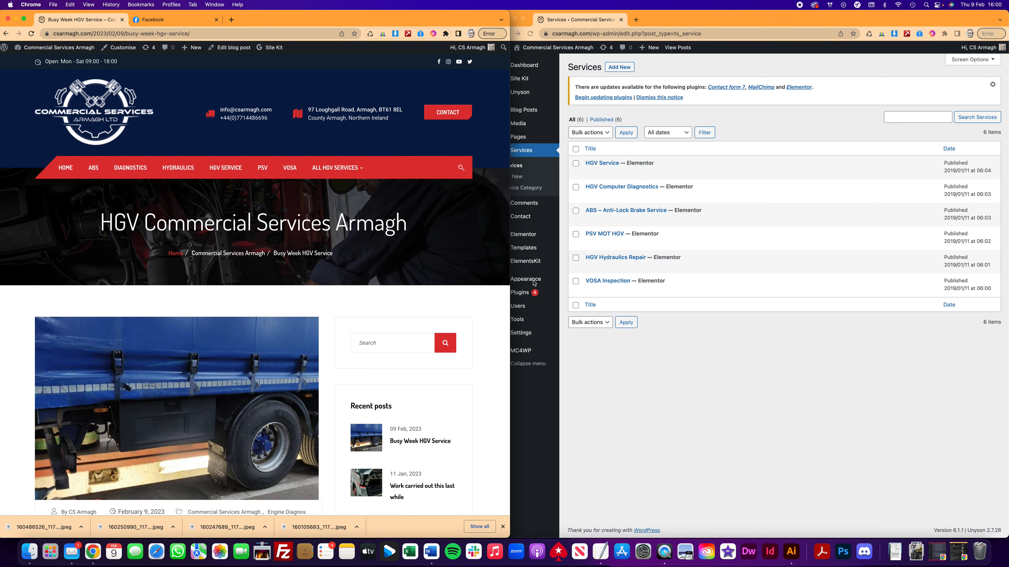
left_click_drag(508, 280, 496, 280)
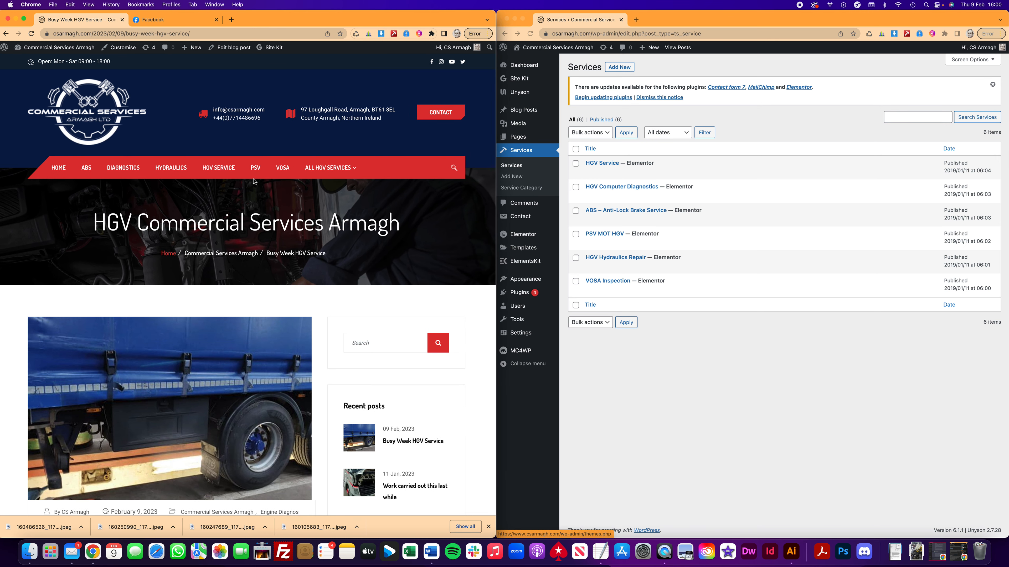
left_click(802, 306)
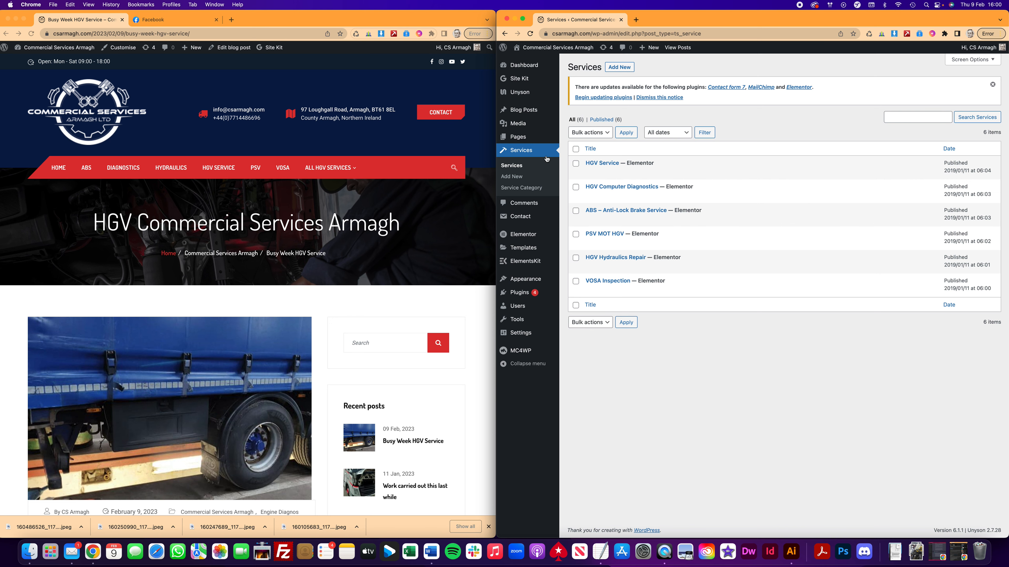
left_click(535, 151)
mouse_move(537, 69)
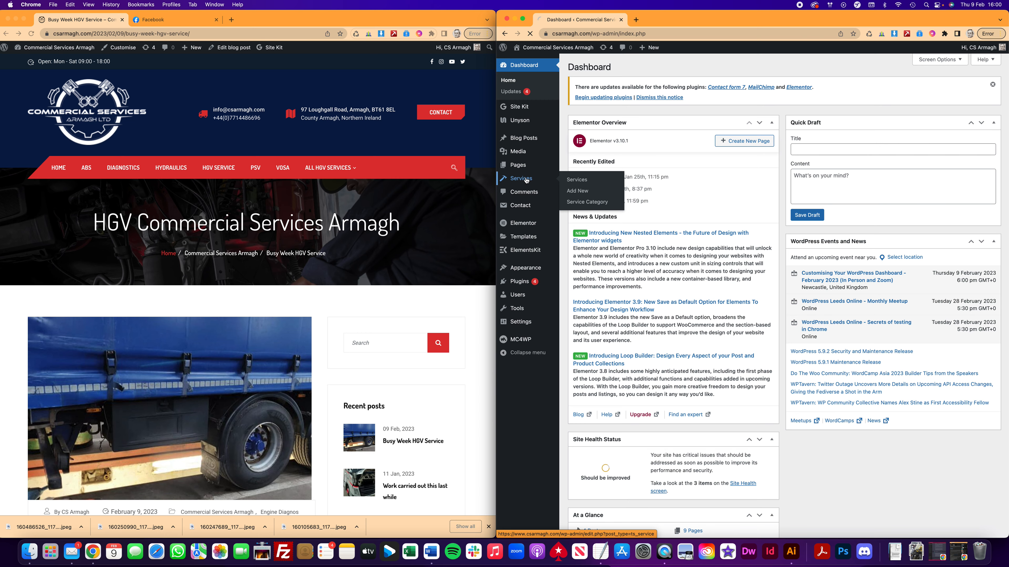
left_click(521, 178)
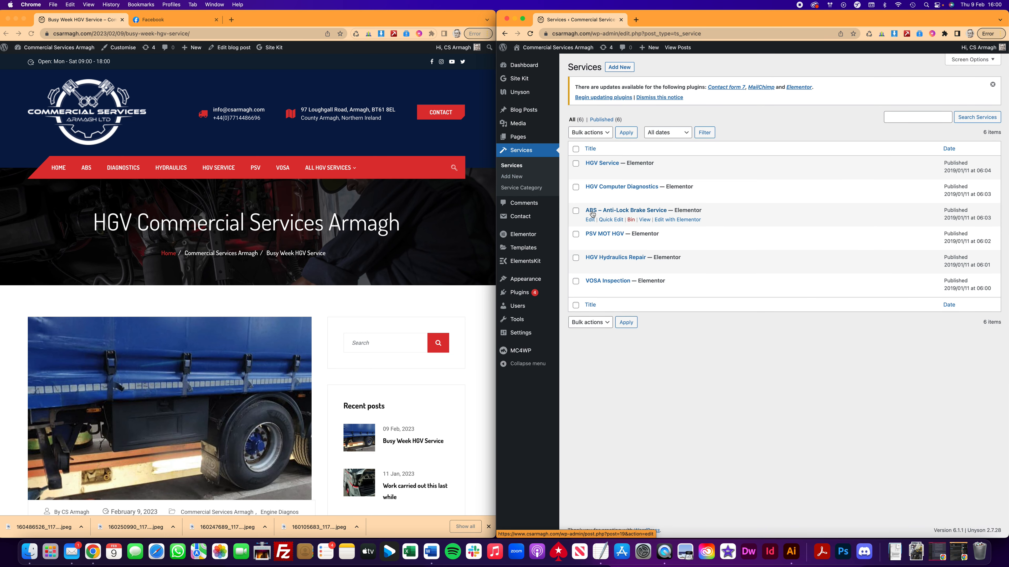
Open the ABS – Anti-Lock Brake Service page on the website, look through it and open the service for editing.
left_click(436, 320)
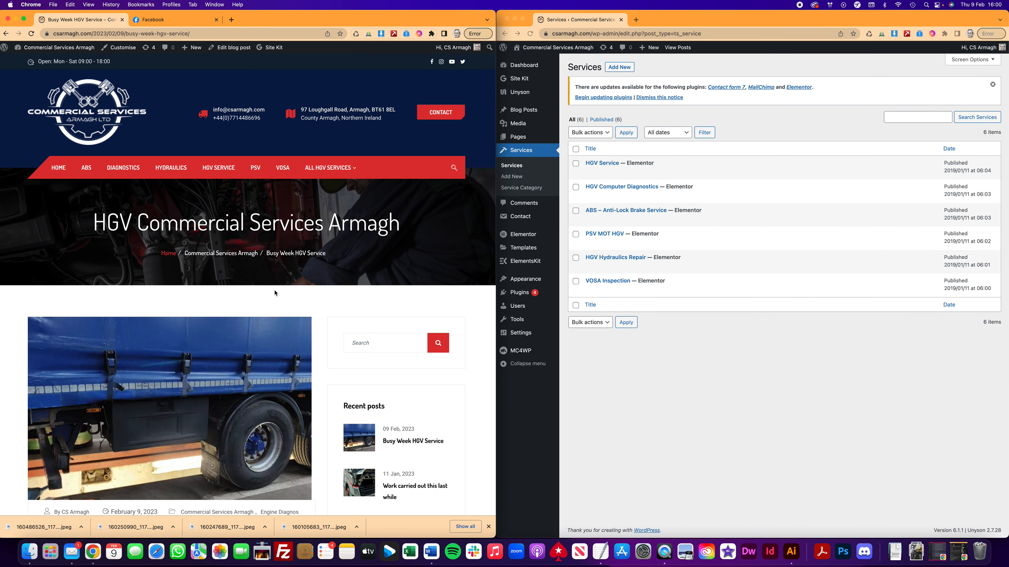
left_click(90, 170)
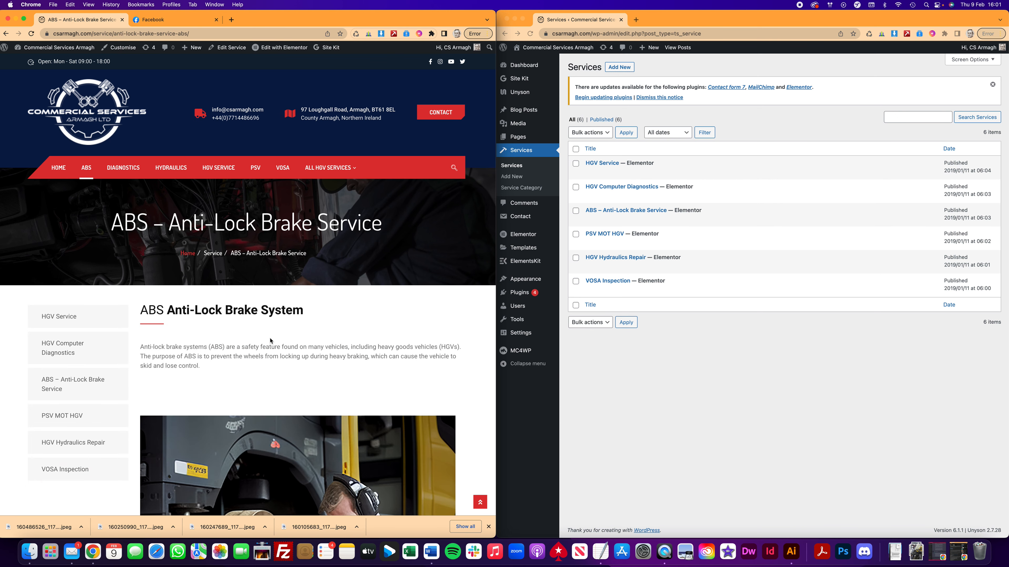
scroll(270, 341, "down", 5)
scroll(239, 198, "up", 3)
scroll(241, 122, "up", 1)
left_click(247, 50)
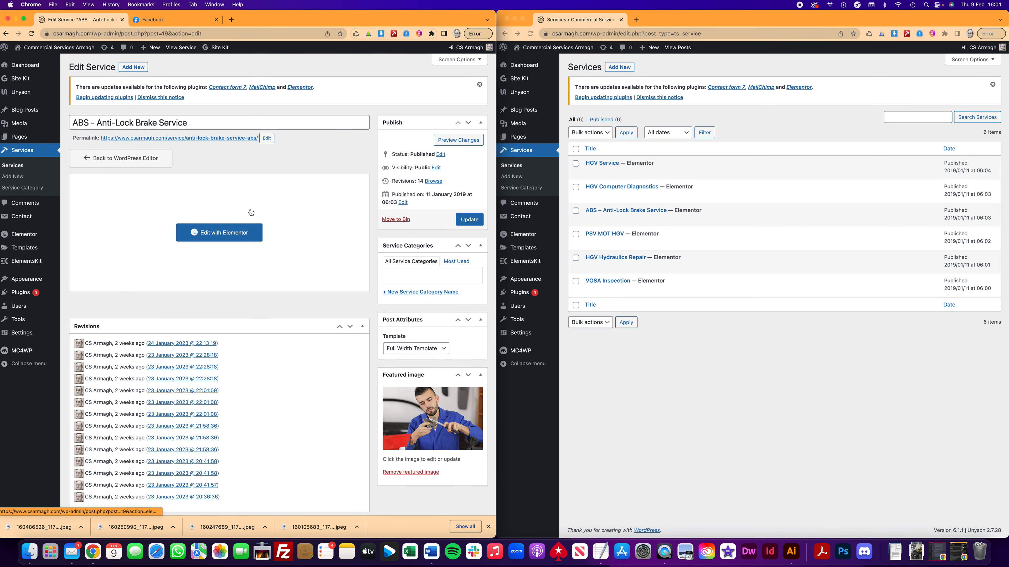
Open the ABS – Anti-Lock Brake Service for editing in Elementor and dismiss the bar of downloaded files.
left_click(207, 237)
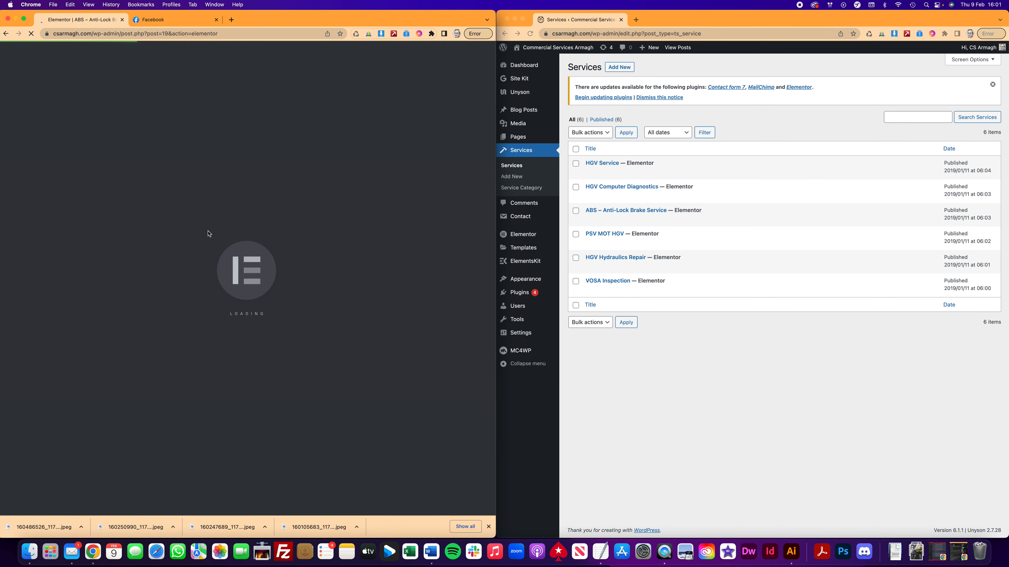
left_click(489, 527)
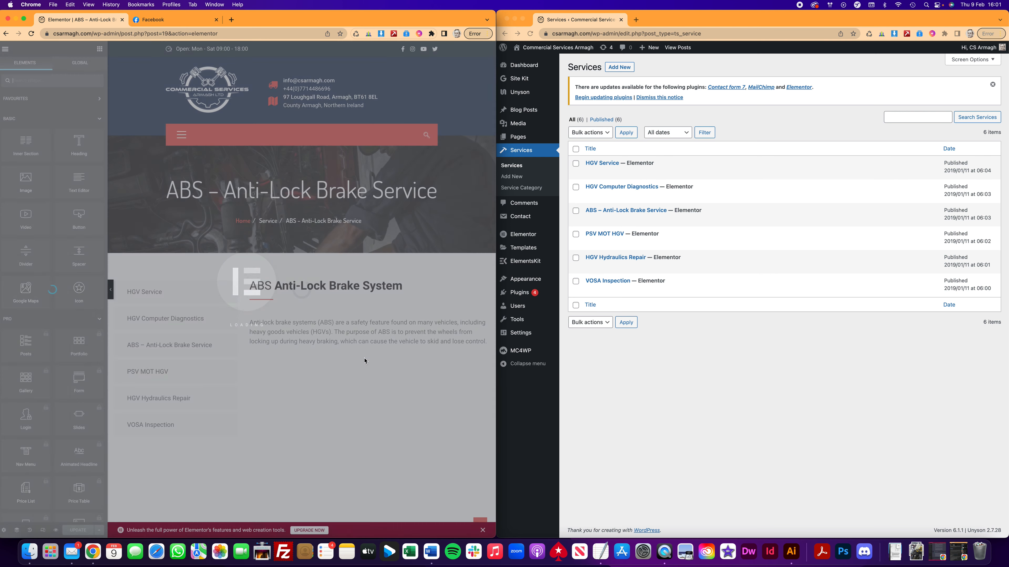
scroll(350, 334, "down", 2)
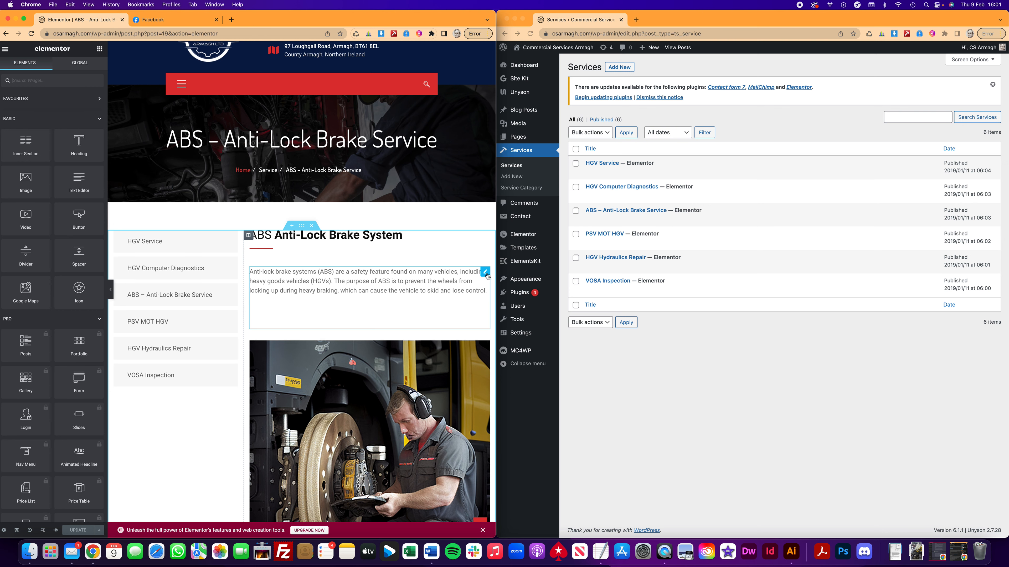
Inspect the editable text of the intro paragraph and the settings of the ABS Anti-Lock Brake System heading.
left_click(486, 273)
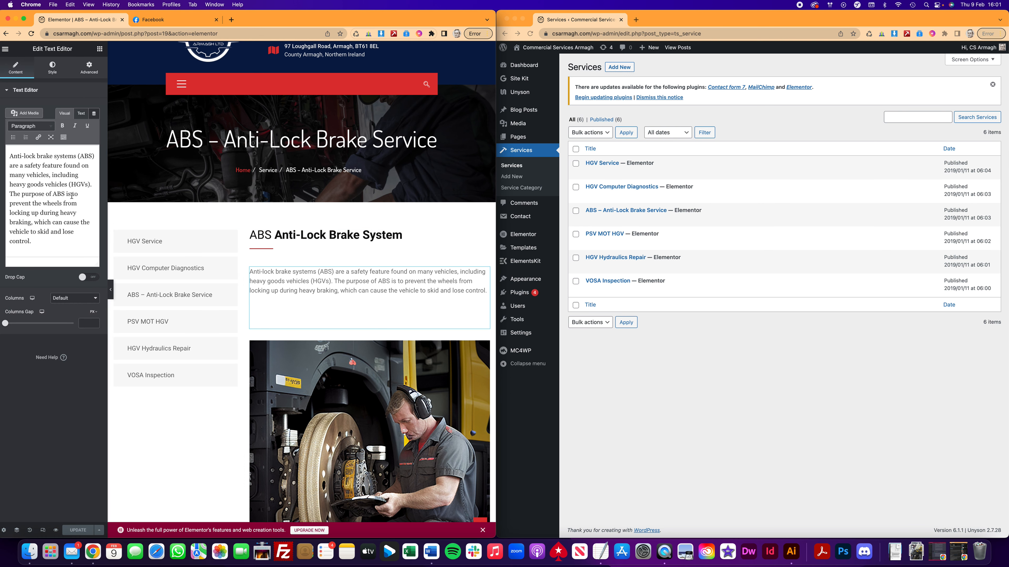
scroll(416, 235, "down", 1)
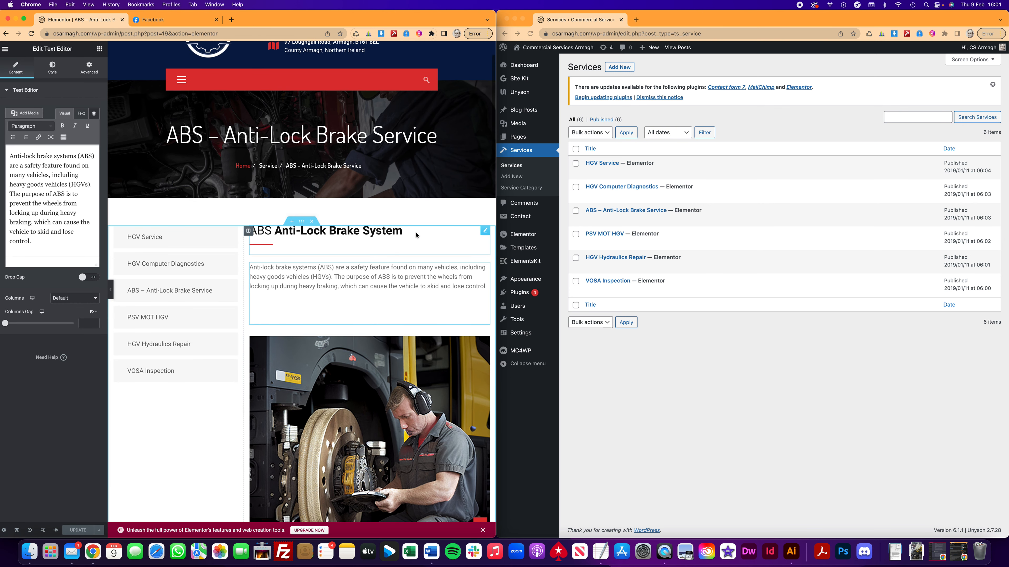
left_click(485, 230)
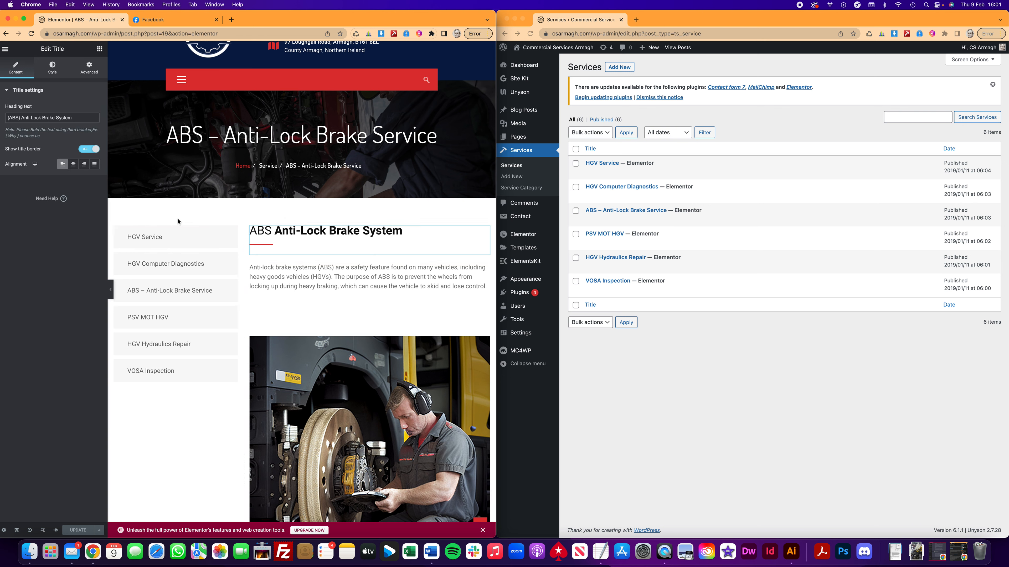
left_click(11, 118)
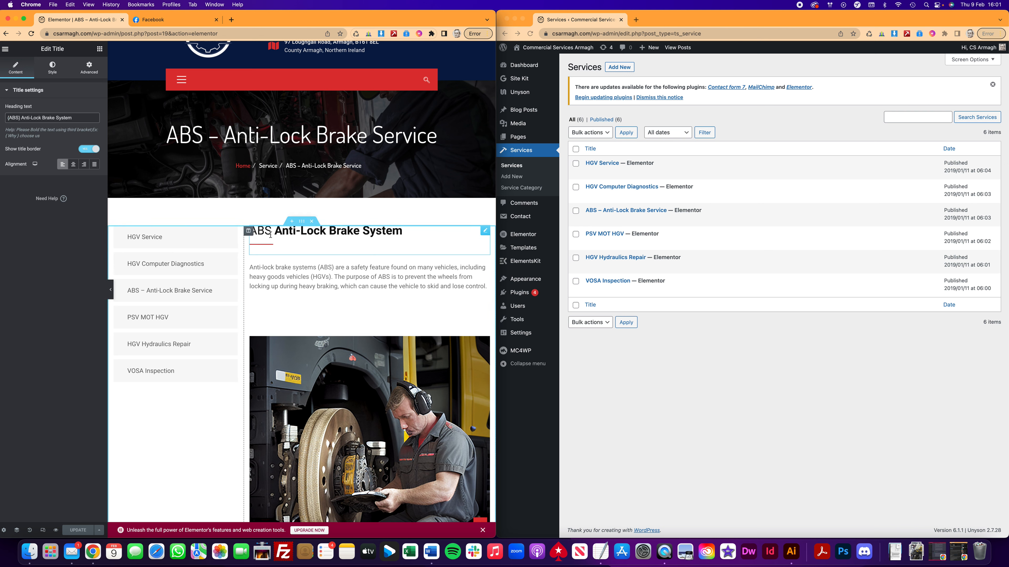
Replace the mechanic image below the intro paragraph with the truck wheel and axle photo from the media library.
scroll(400, 258, "down", 5)
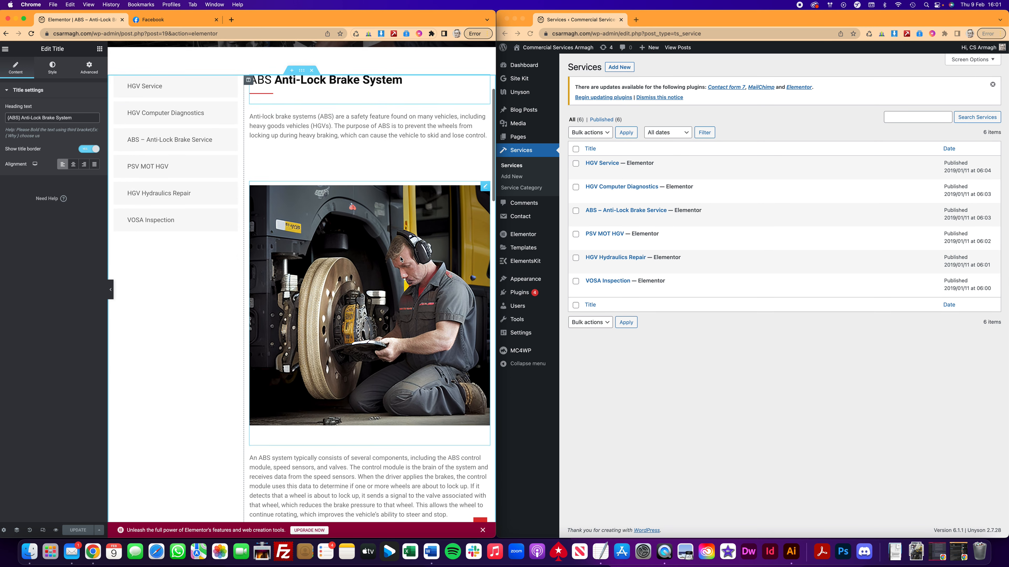
left_click(400, 259)
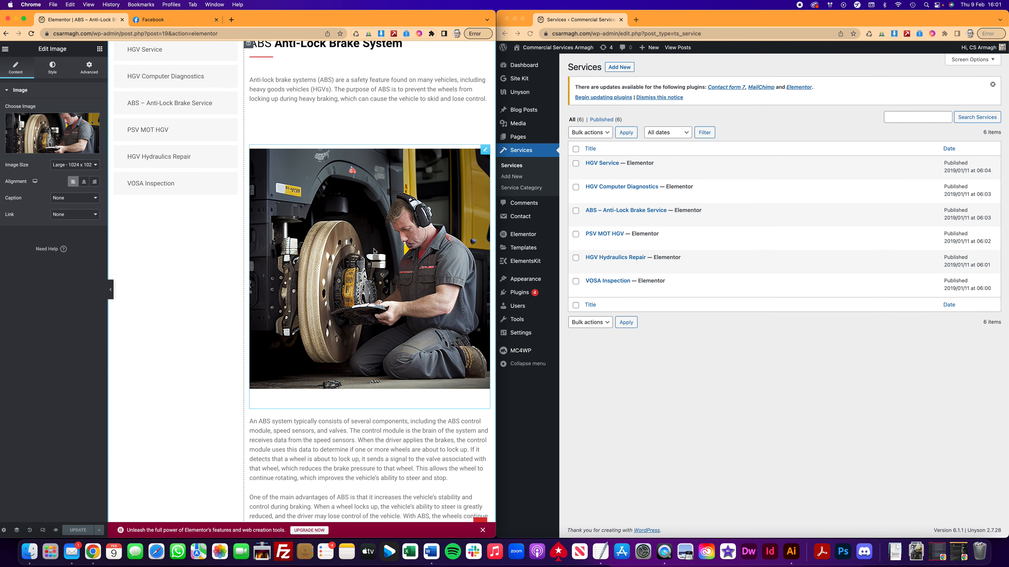
left_click(63, 137)
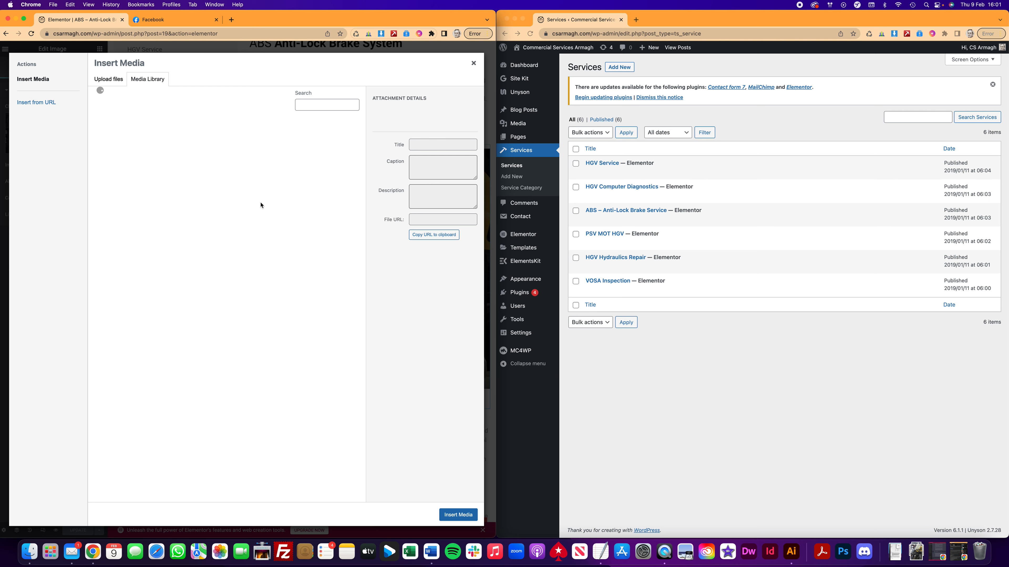
scroll(259, 227, "down", 1)
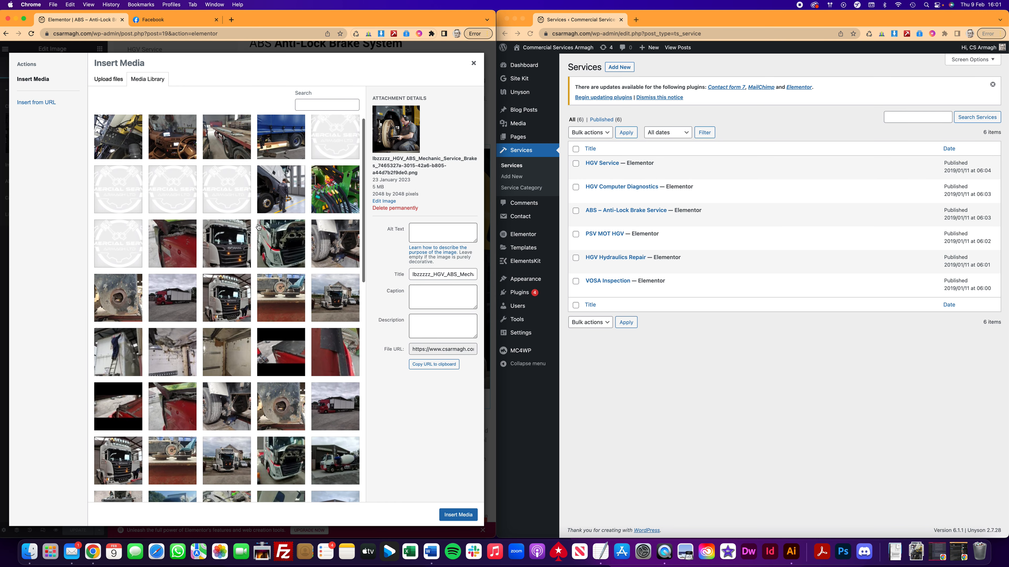
left_click(338, 251)
left_click(457, 515)
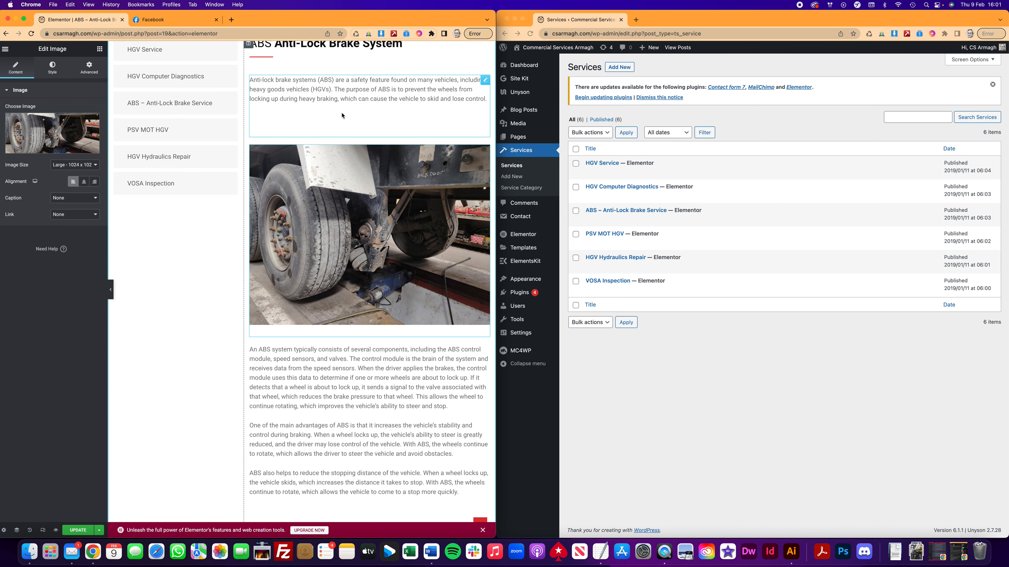
Open the text block about the ABS components and review its paragraphs and the content below it.
scroll(343, 276, "down", 5)
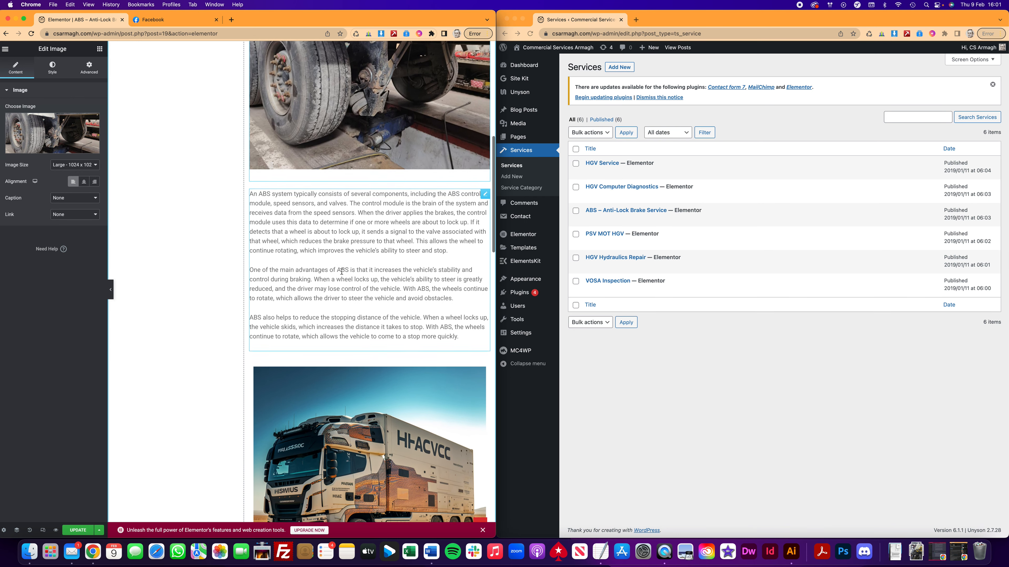
left_click(485, 181)
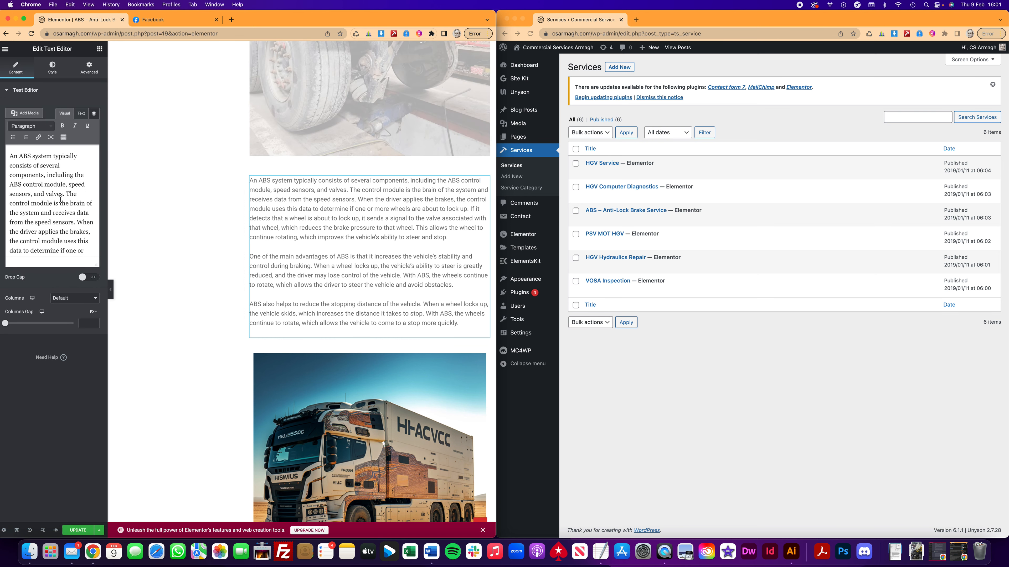
scroll(61, 197, "down", 3)
scroll(61, 197, "down", 10)
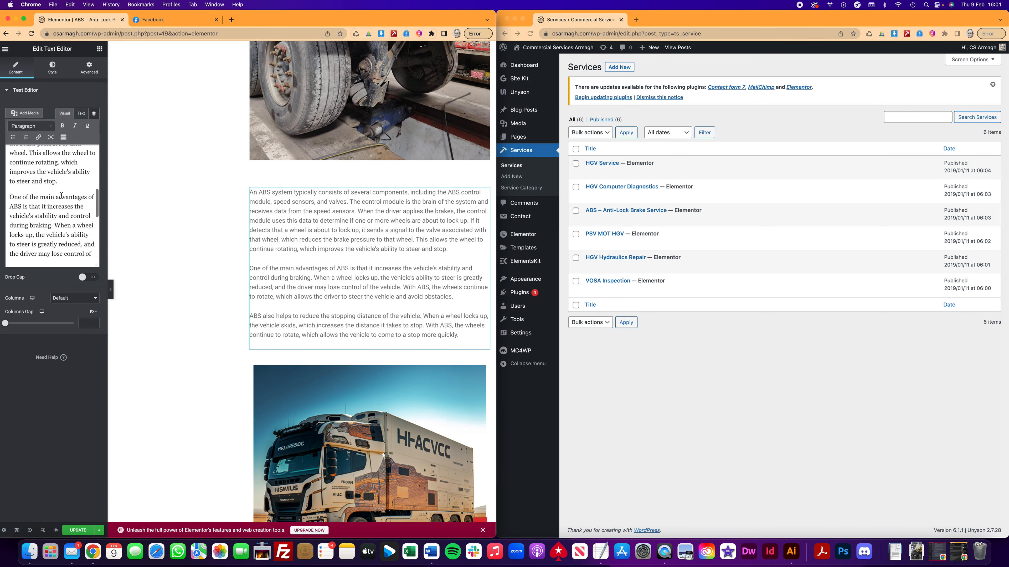
scroll(58, 194, "down", 5)
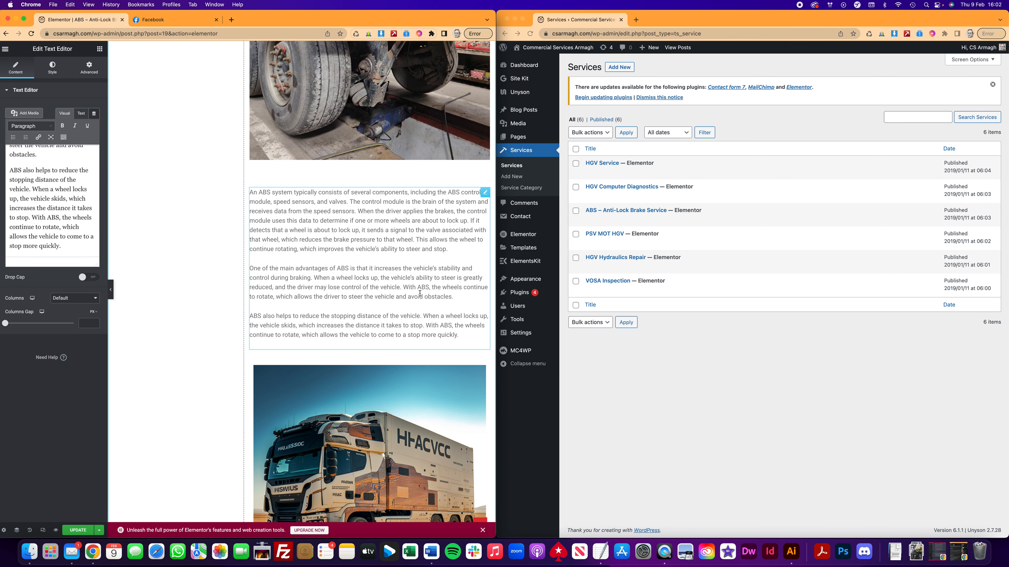
scroll(419, 293, "down", 10)
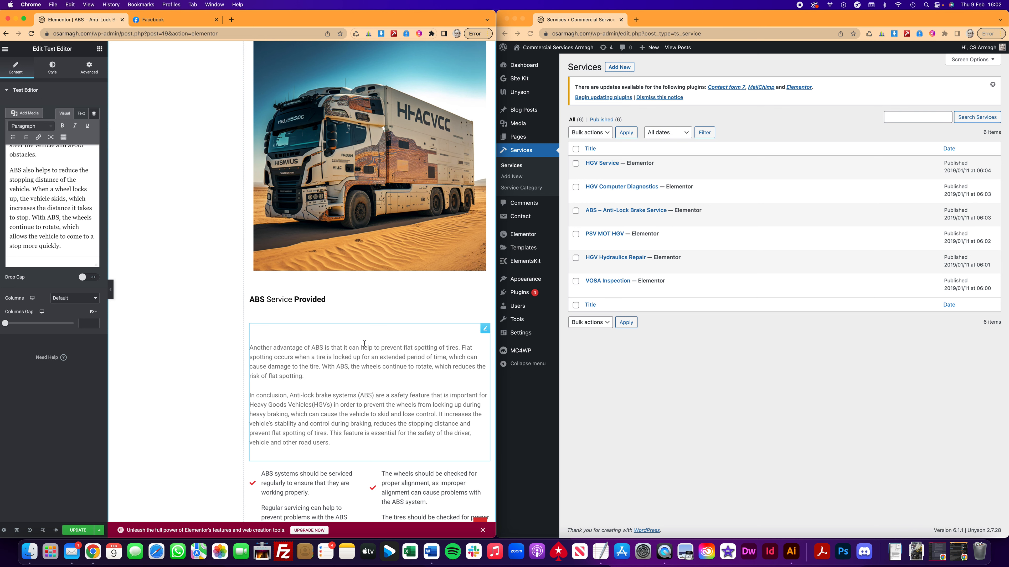
Open the icon list about wheels and tires and inspect the text of its first item, leaving it unchanged.
scroll(364, 343, "down", 7)
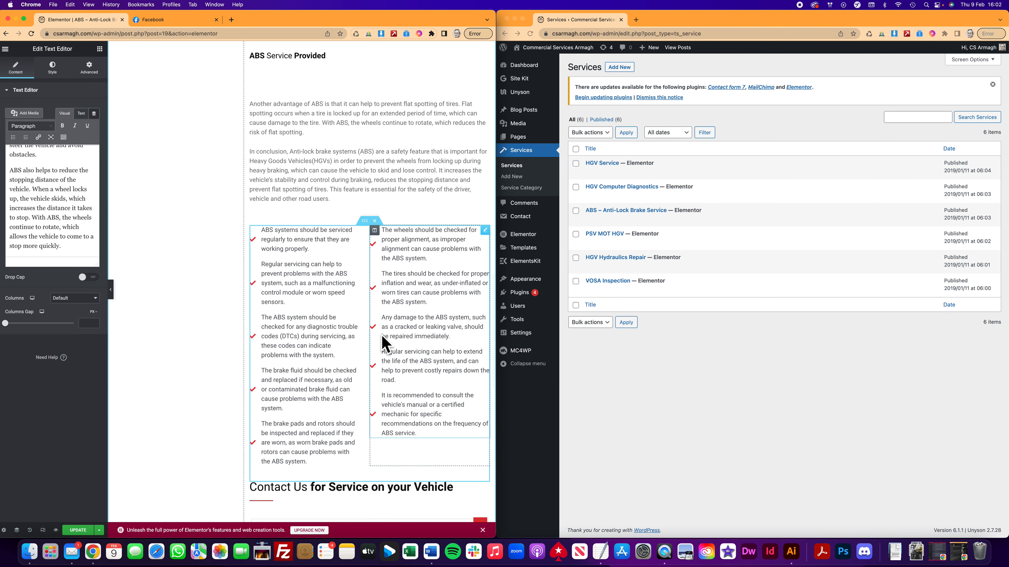
left_click(485, 230)
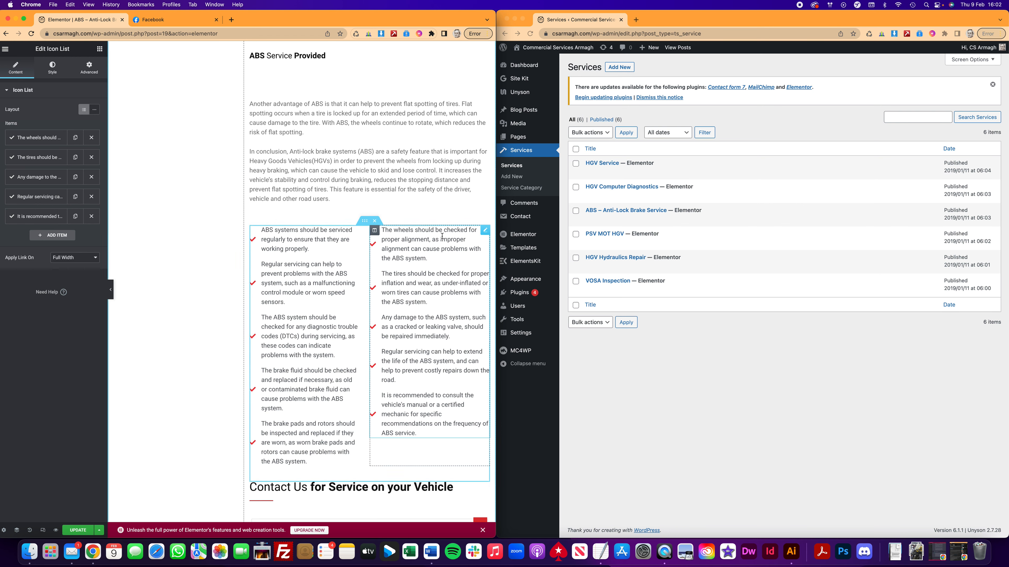
left_click(40, 138)
left_click_drag(40, 165, 83, 166)
left_click(34, 165)
left_click(63, 166)
left_click(46, 166)
left_click(62, 166)
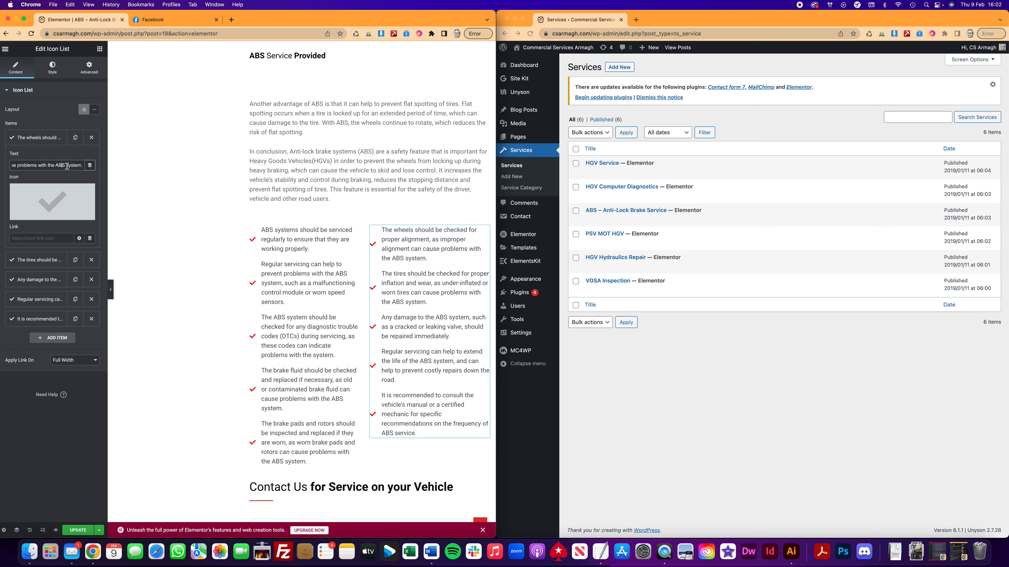
double_click(73, 167)
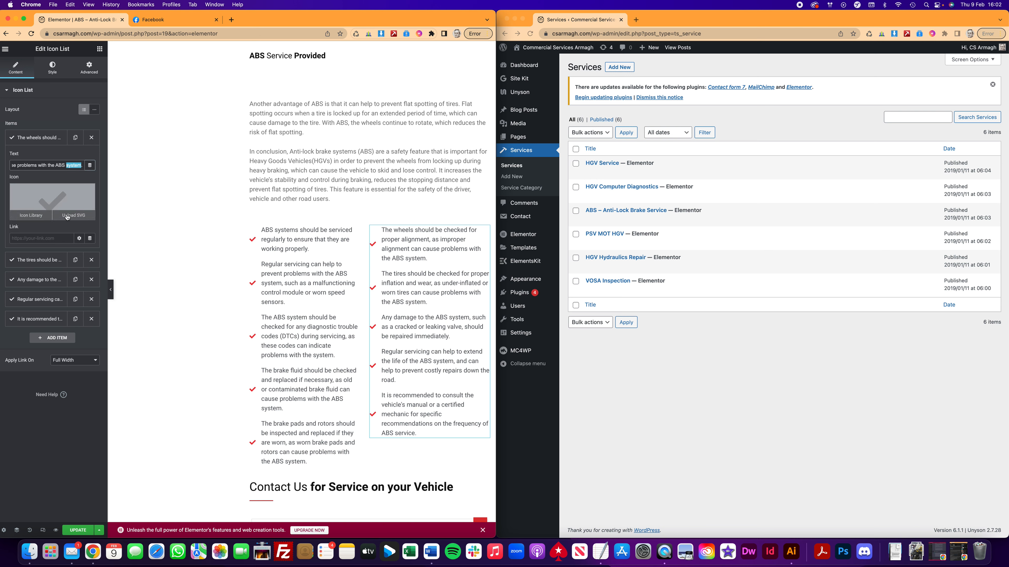
left_click(29, 142)
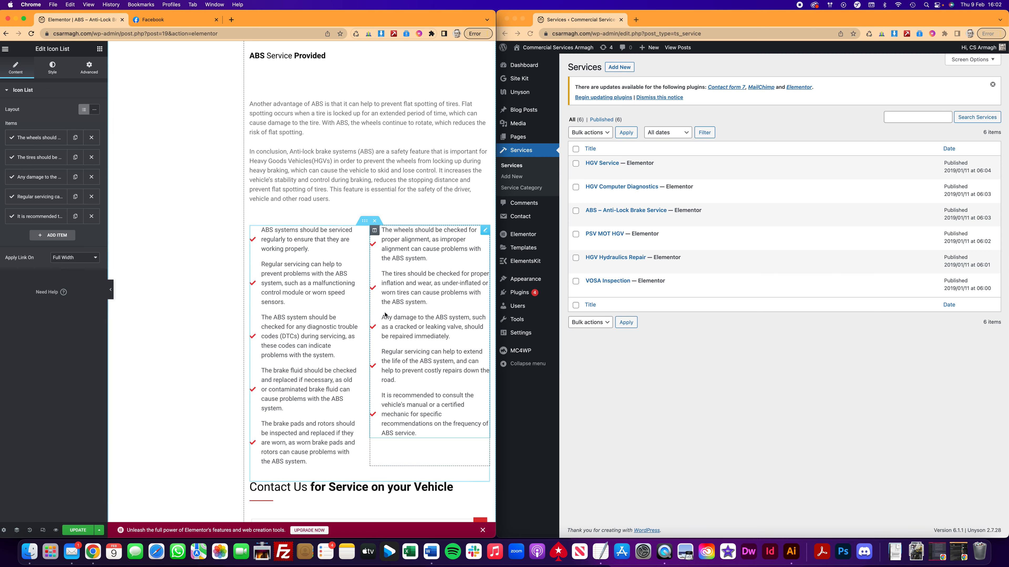
Inspect the shortcode behind the quote form in the Contact Us for Service on your Vehicle section.
scroll(286, 340, "down", 5)
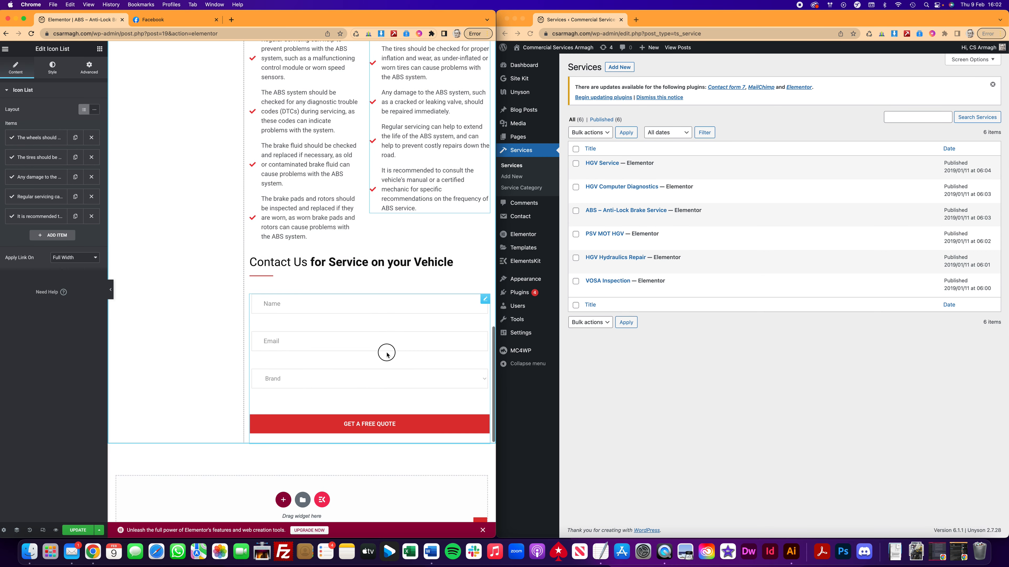
left_click(322, 380)
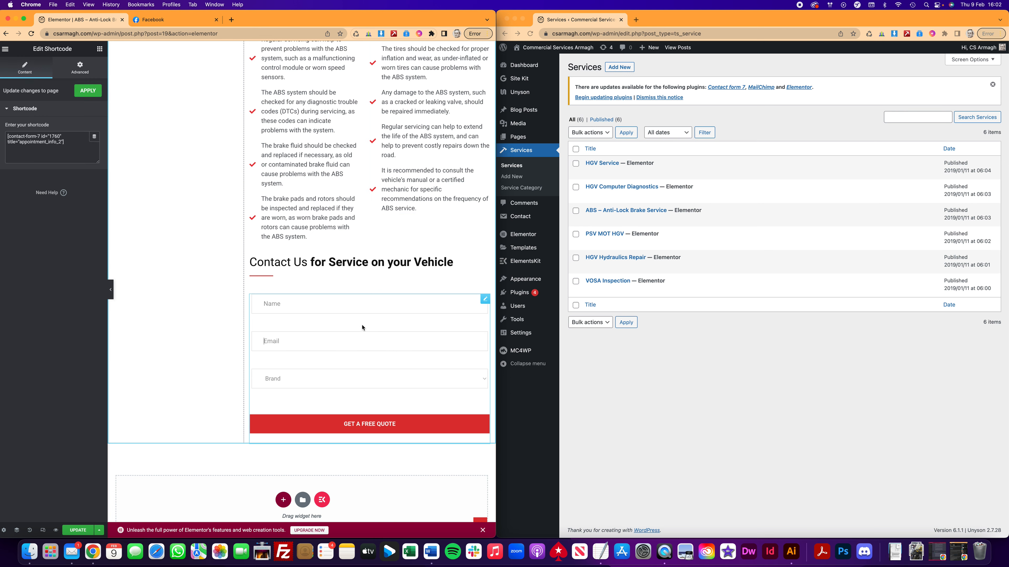
scroll(337, 363, "down", 5)
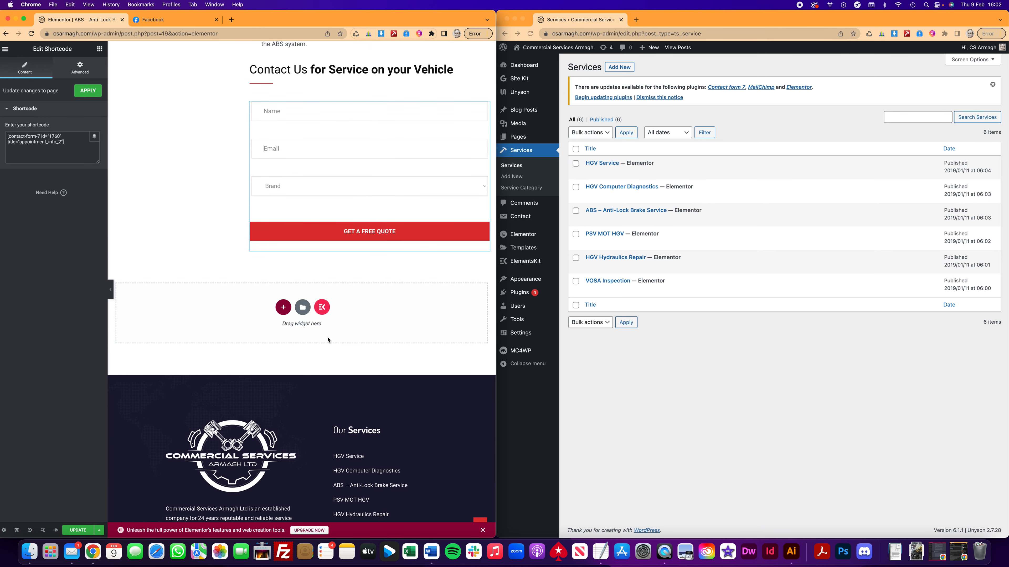
Review the whole service page layout, from the header and new photo to the contact form and footer.
scroll(323, 325, "up", 15)
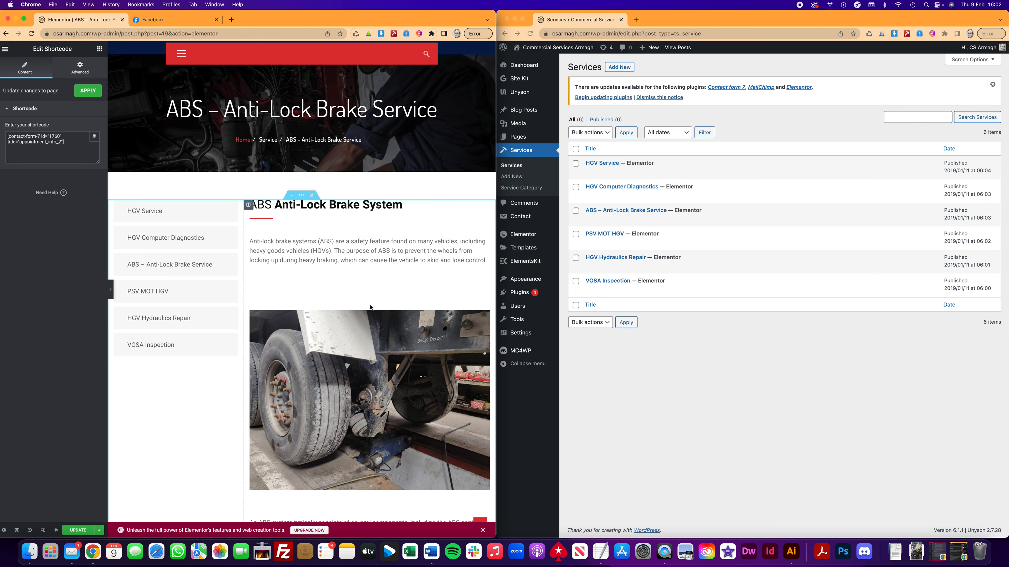
scroll(339, 125, "up", 2)
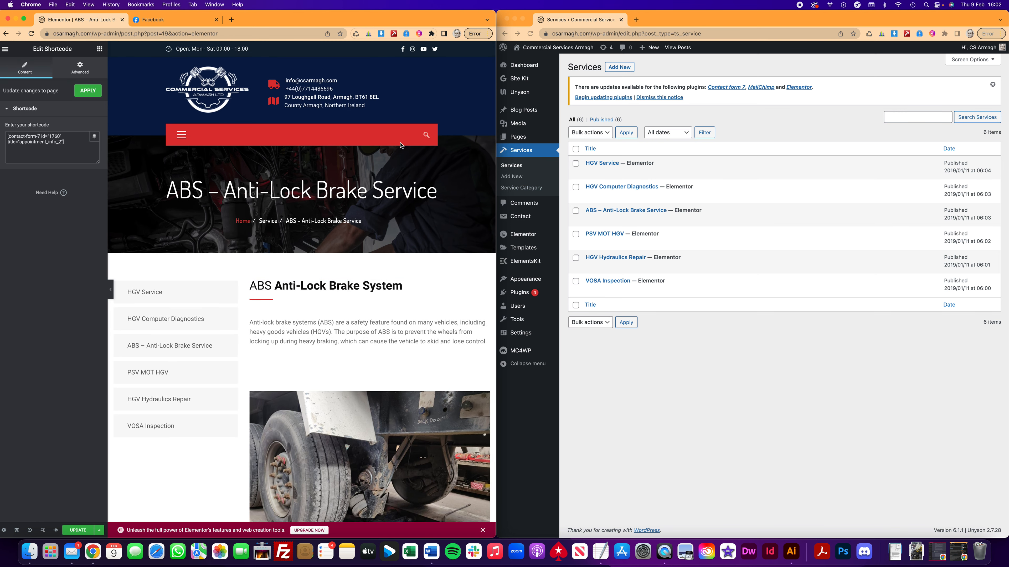
scroll(384, 405, "down", 20)
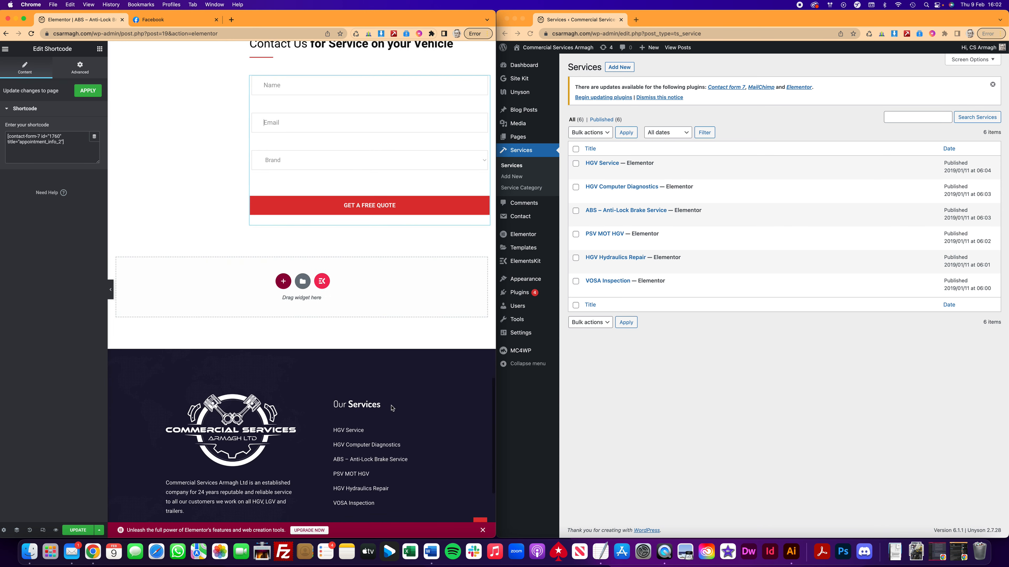
scroll(313, 393, "down", 3)
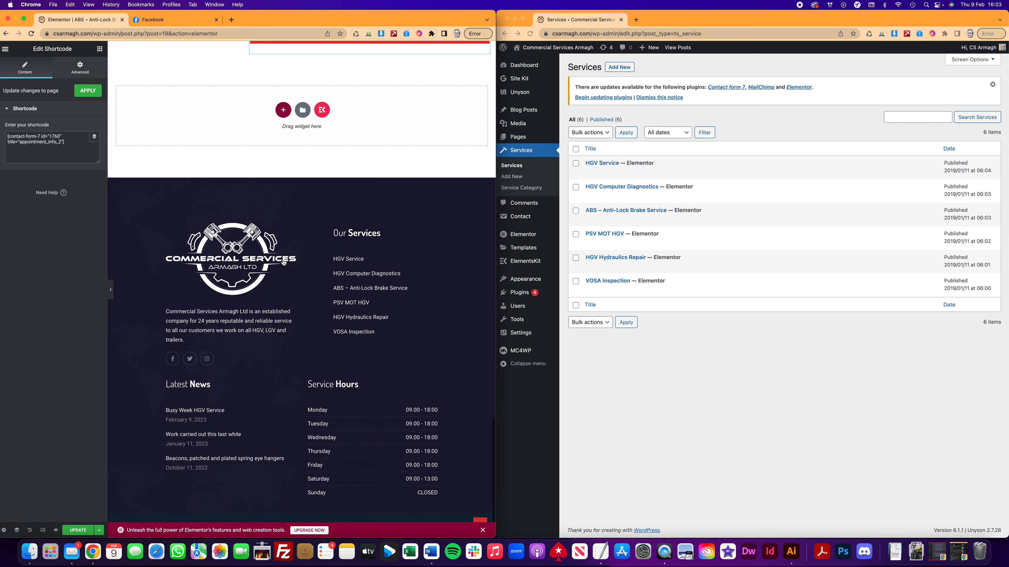
scroll(284, 261, "up", 13)
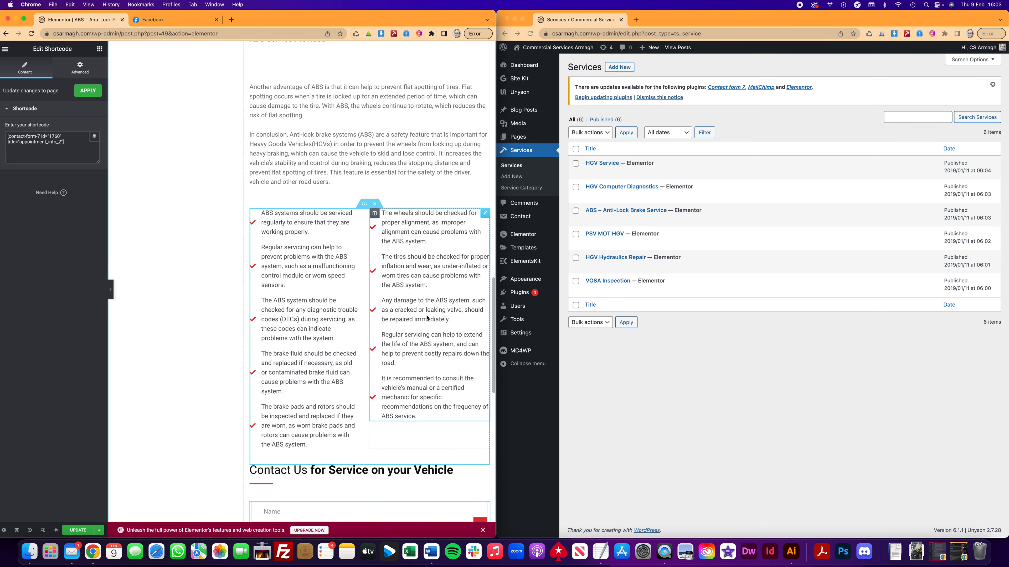
scroll(321, 299, "down", 12)
scroll(321, 299, "up", 2)
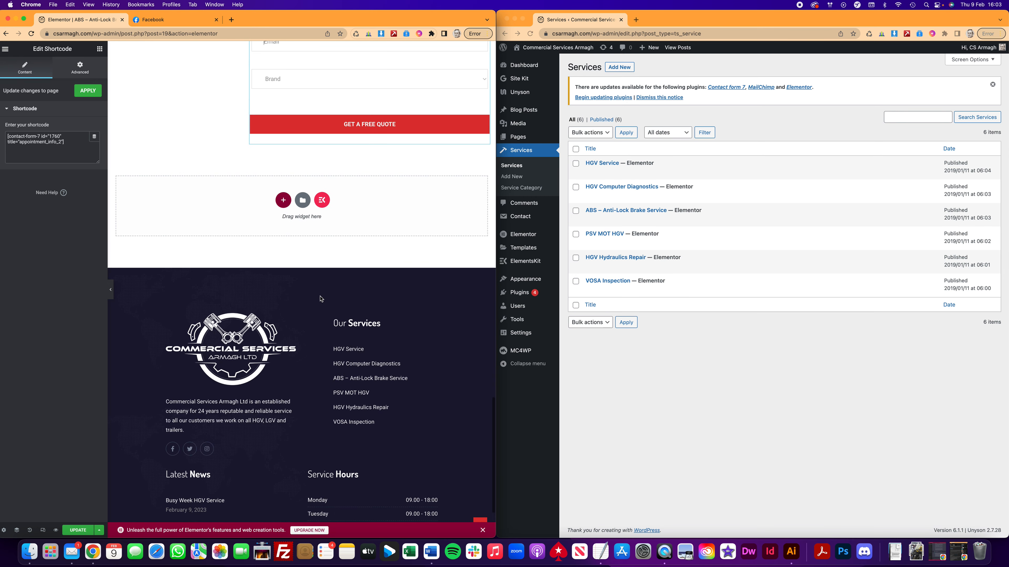
scroll(237, 239, "up", 20)
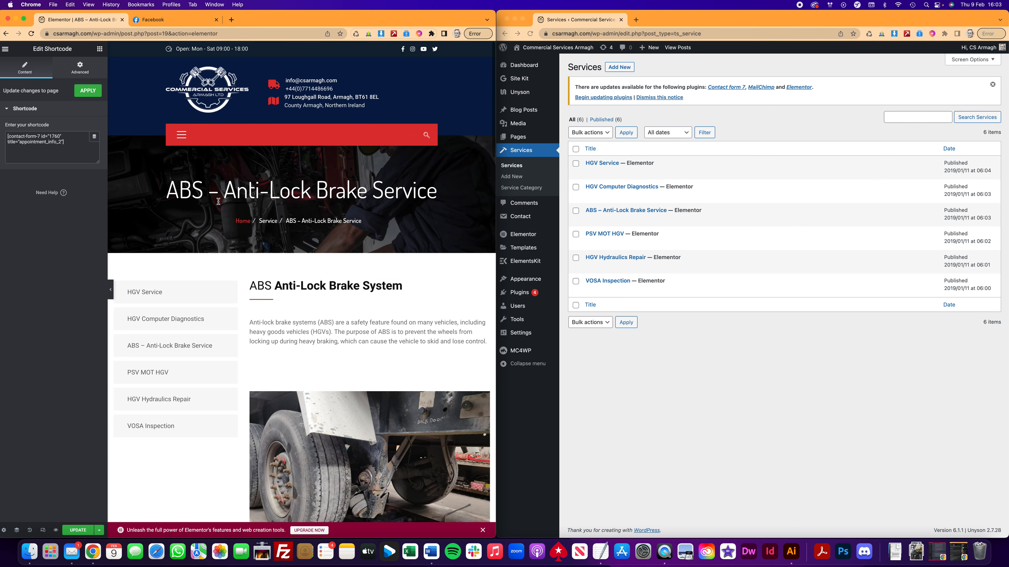
scroll(295, 332, "down", 4)
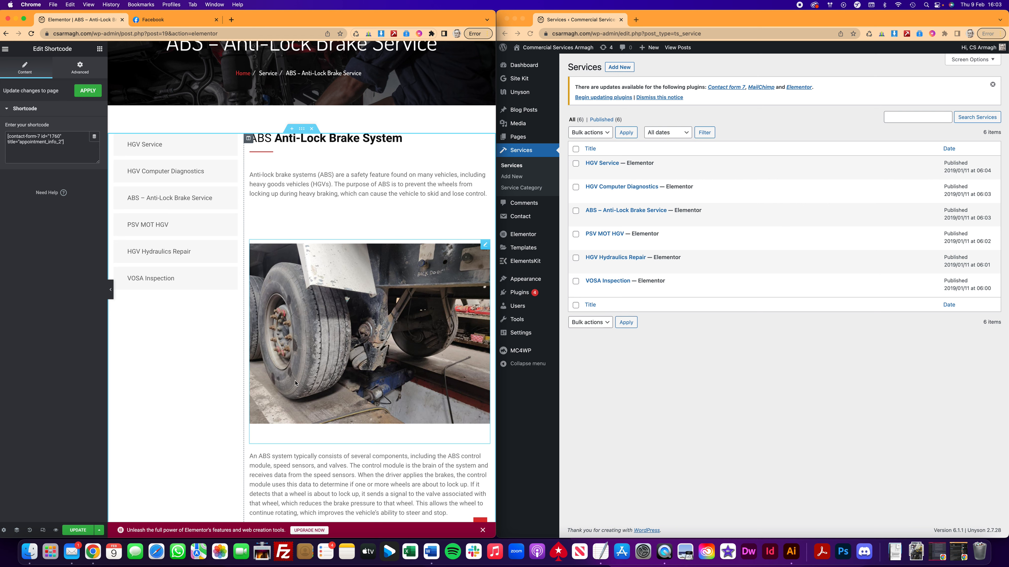
Open the intro paragraph's text settings and return to the list of available Elementor widgets.
left_click(354, 183)
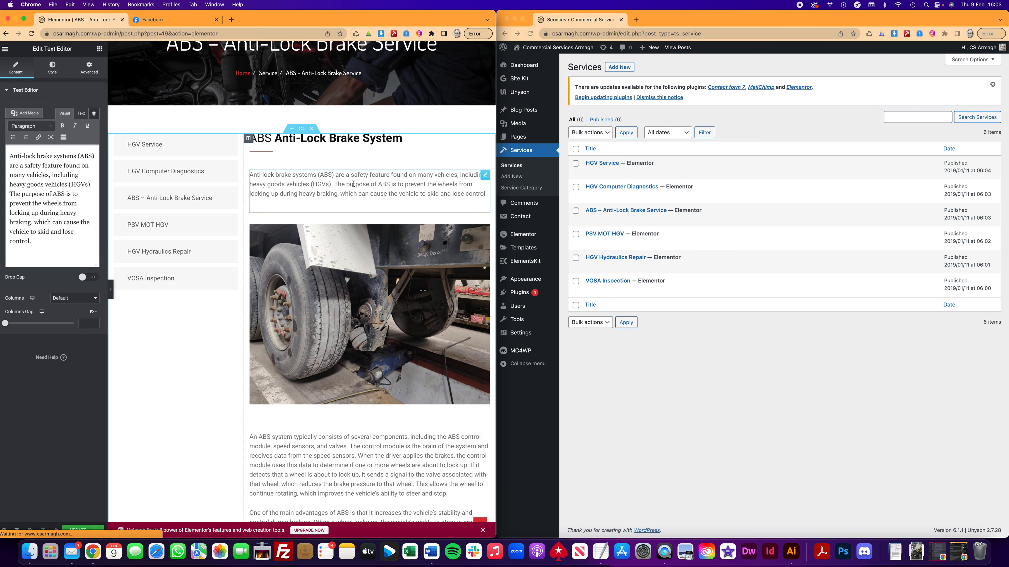
left_click(100, 49)
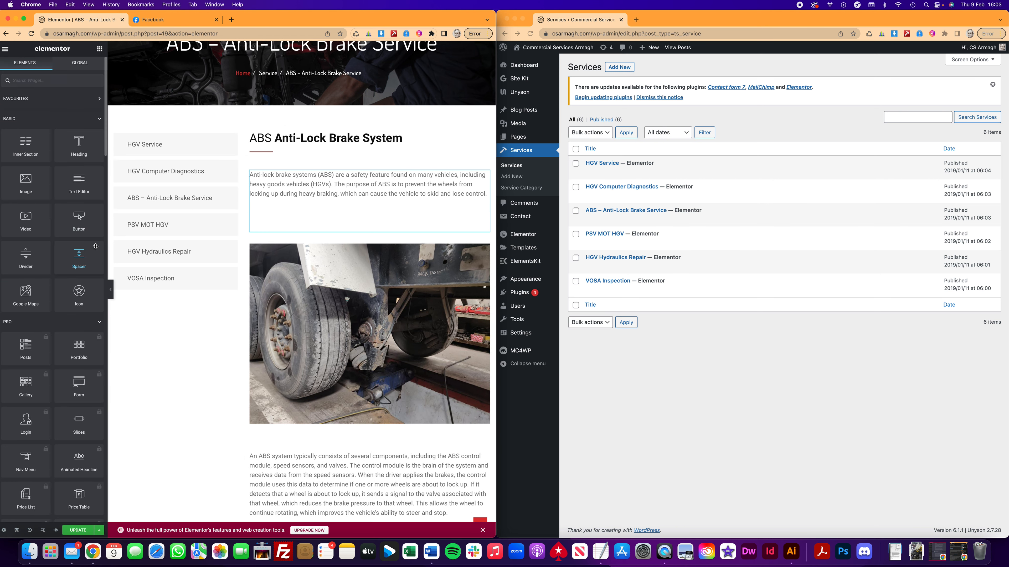
Try a Video widget between the ABS system paragraphs and the truck image, and play its placeholder video.
scroll(372, 284, "down", 6)
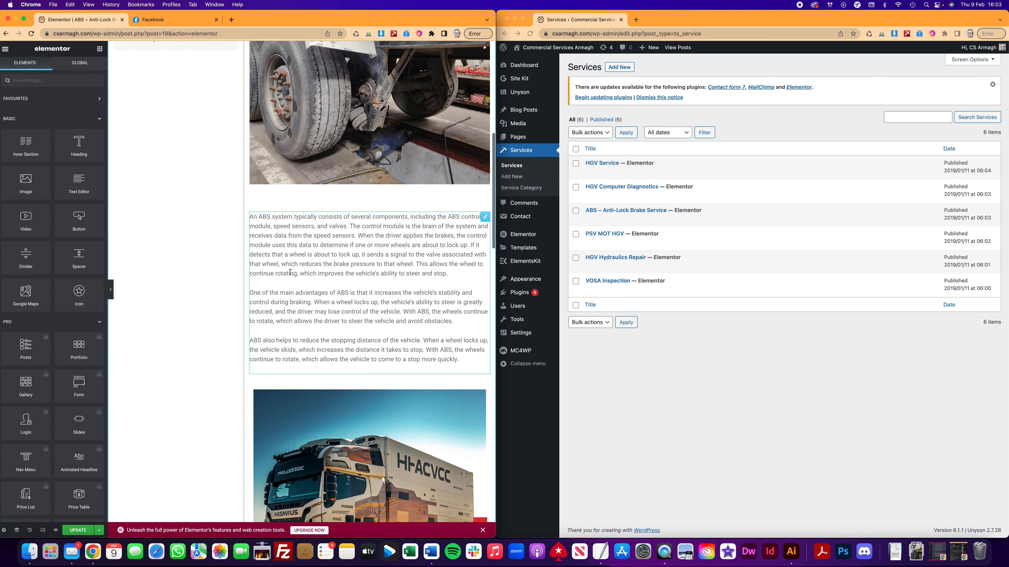
left_click_drag(40, 224, 341, 375)
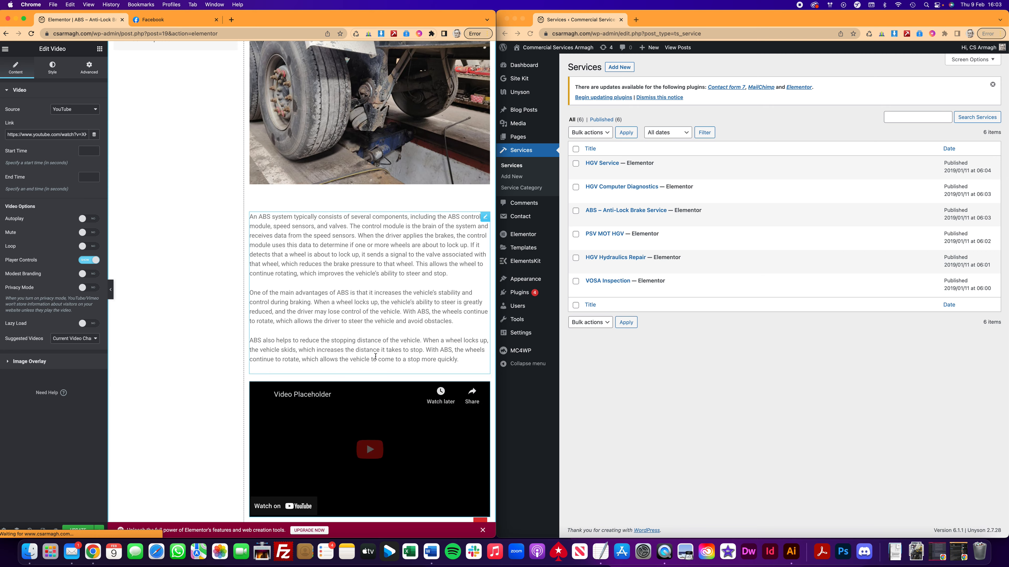
scroll(375, 357, "down", 3)
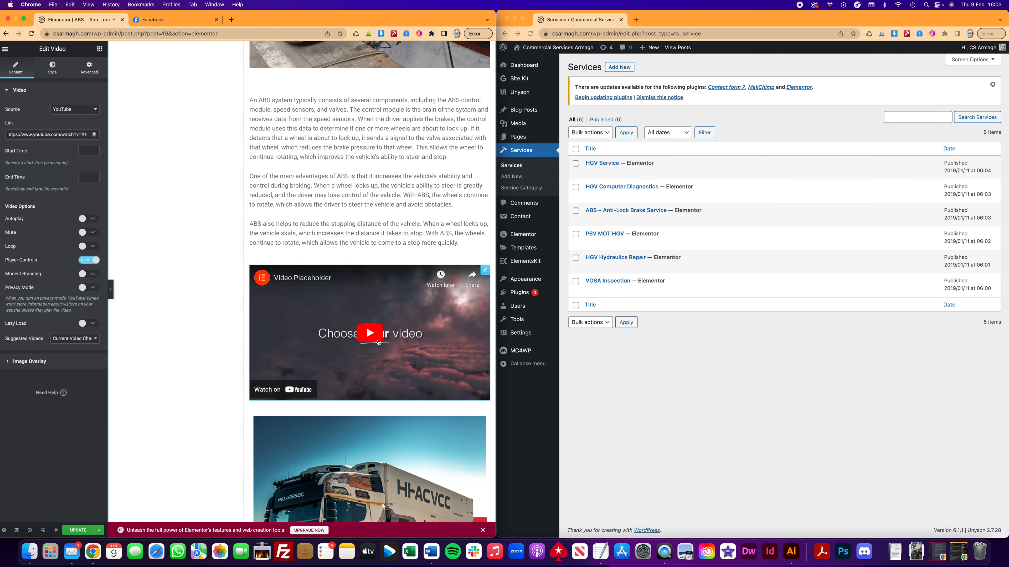
triple_click(60, 136)
mouse_move(486, 274)
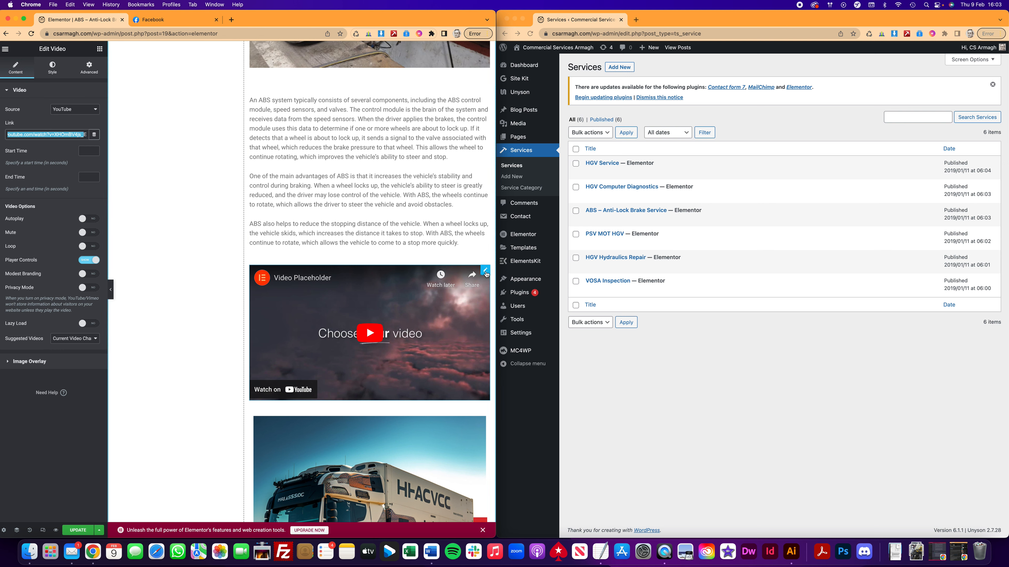
left_click(370, 333)
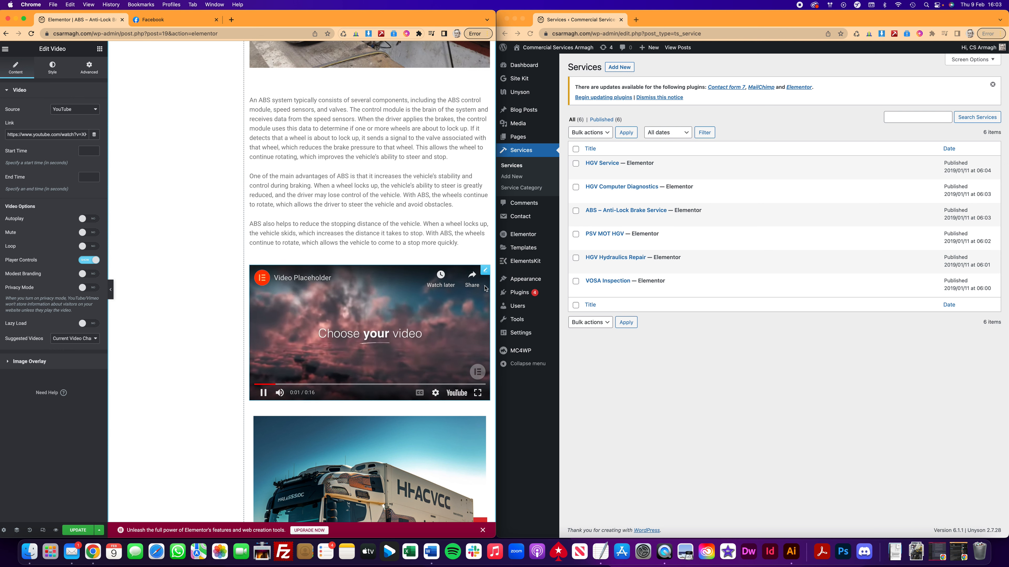
Delete the placeholder Video widget above the truck image.
right_click(417, 274)
left_click(459, 413)
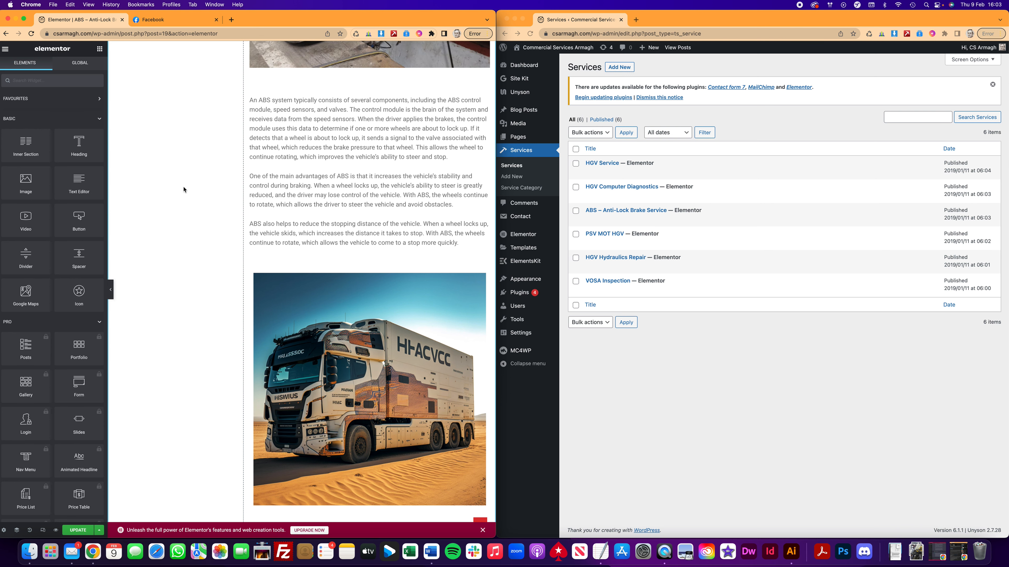
scroll(358, 236, "down", 7)
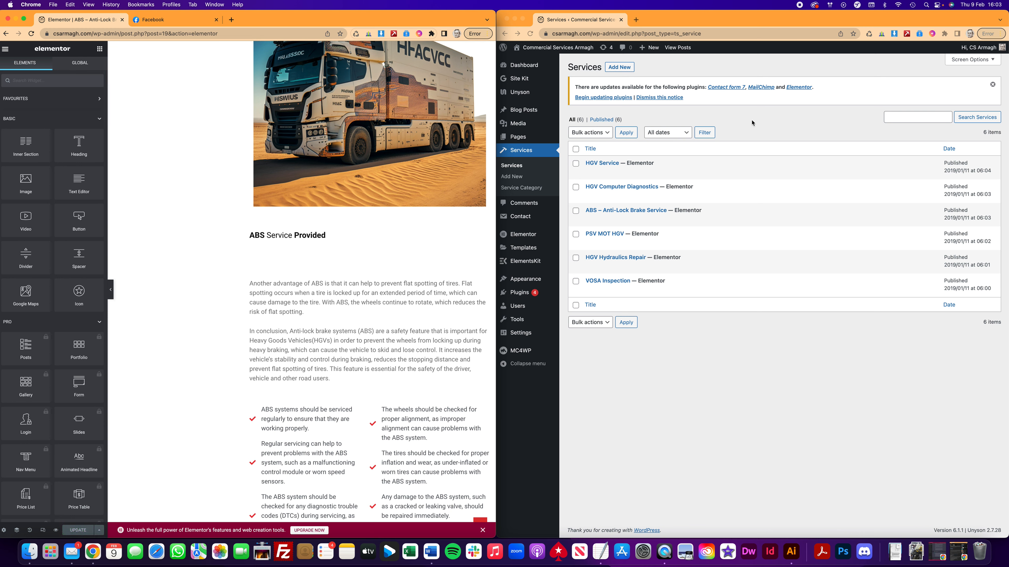
Add a new service titled ODBI Connector and open it for editing with Elementor.
left_click(743, 121)
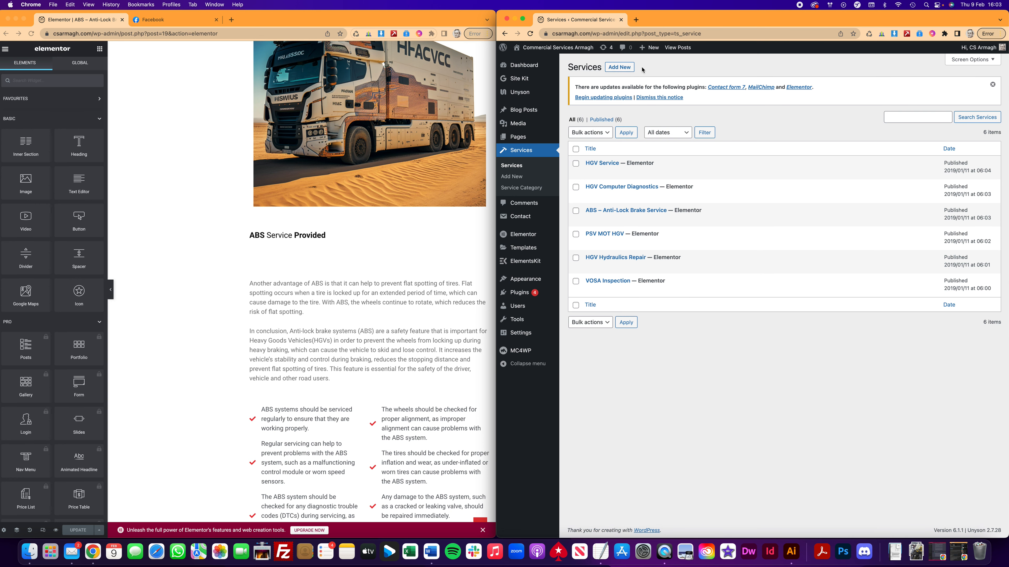
left_click(618, 70)
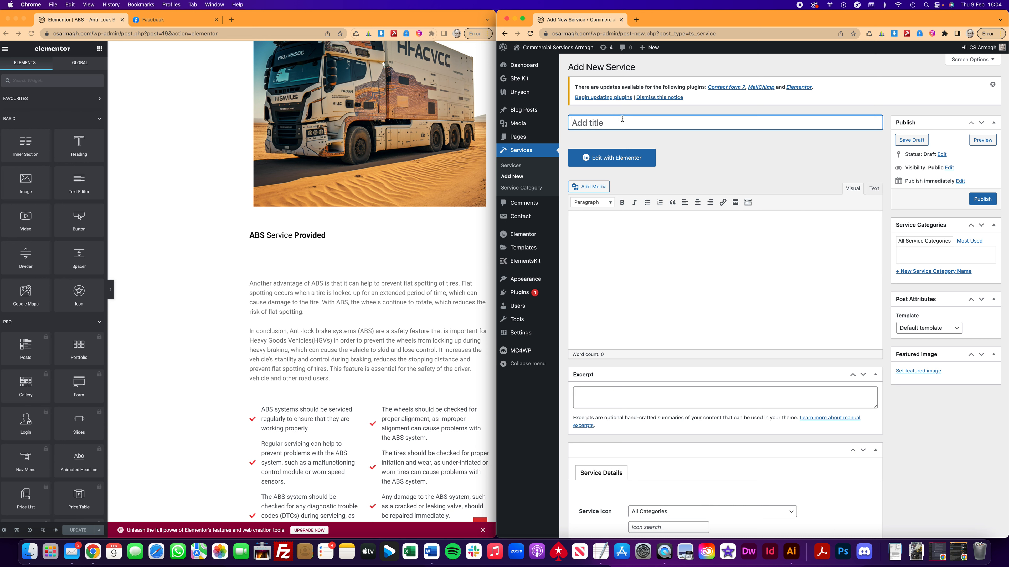
type("ODBI Connector")
left_click(635, 241)
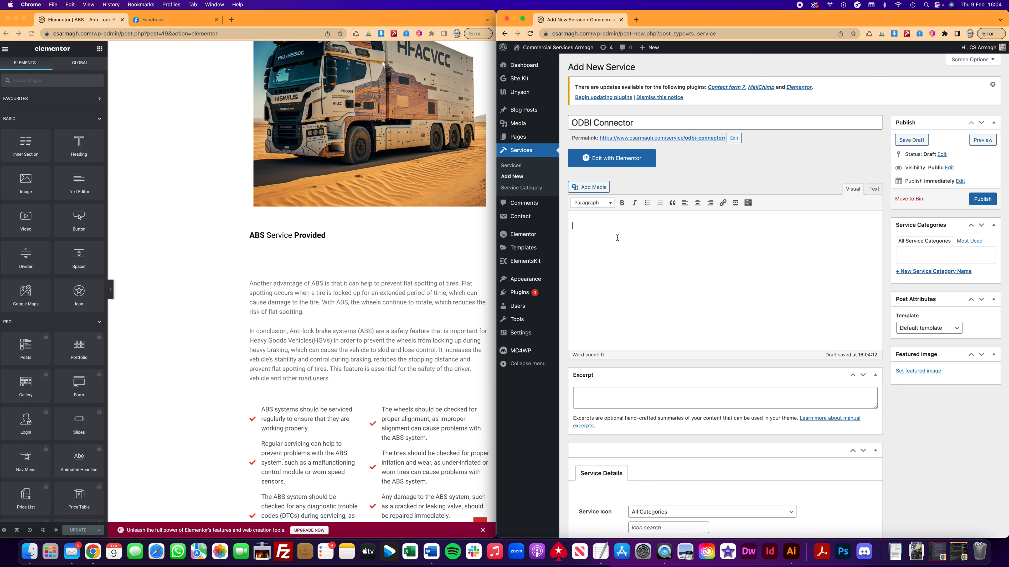
left_click(613, 162)
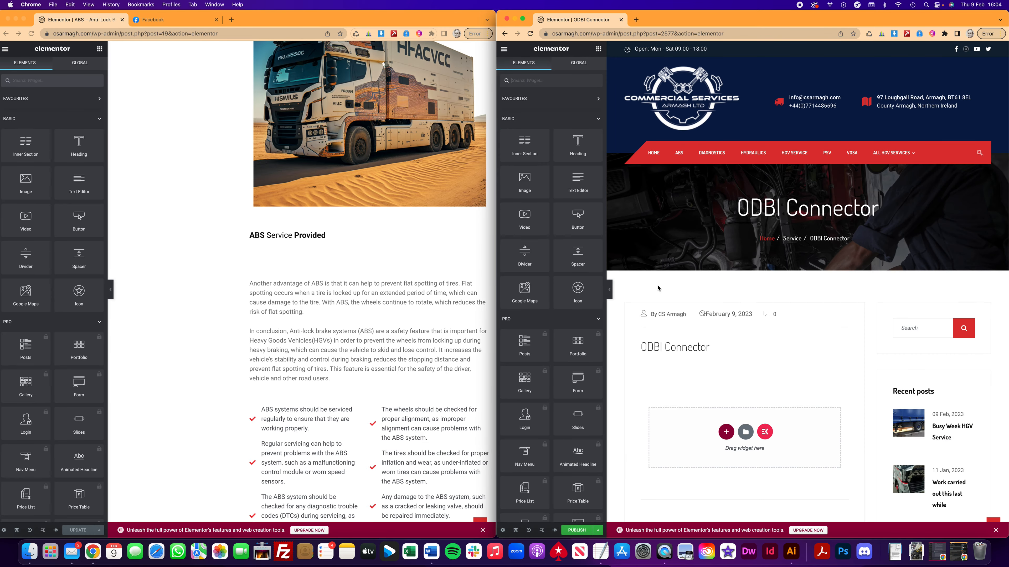
Copy the main content section of the ABS – Anti-Lock Brake Service page and paste it into the empty ODBI Connector page.
scroll(745, 321, "down", 3)
left_click(401, 236)
scroll(400, 238, "up", 10)
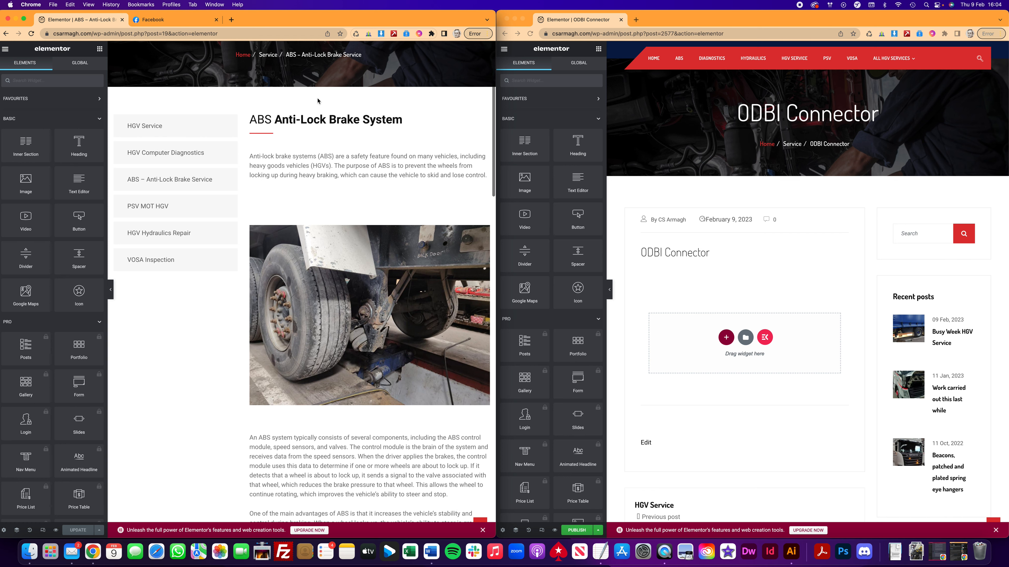
right_click(303, 114)
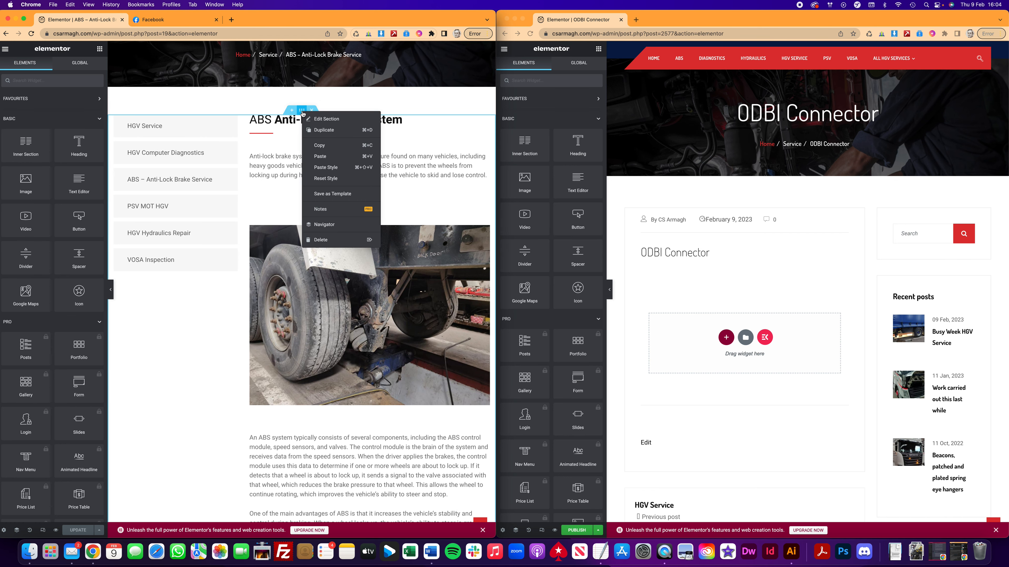
left_click(326, 146)
scroll(752, 369, "down", 5)
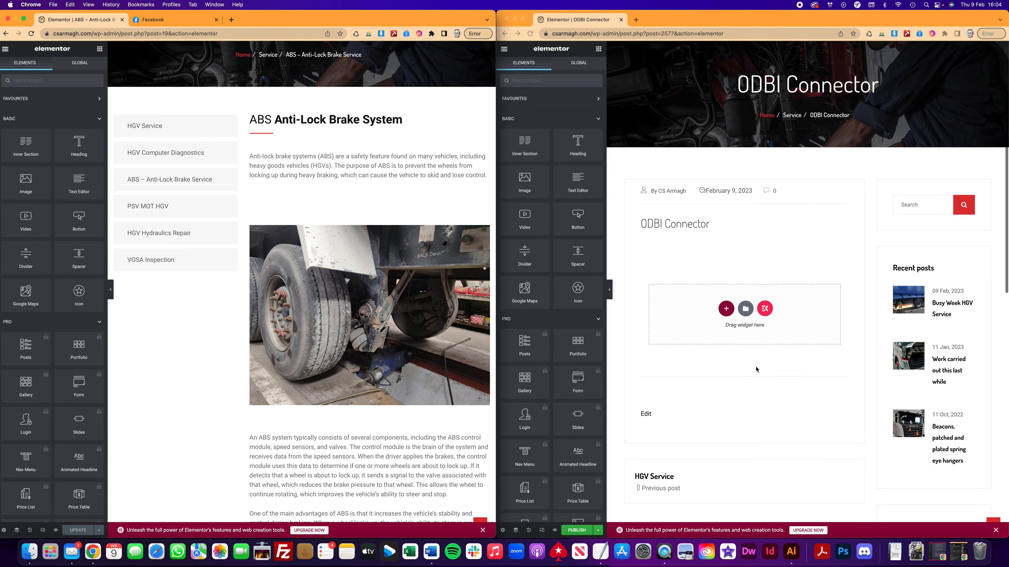
left_click(683, 247)
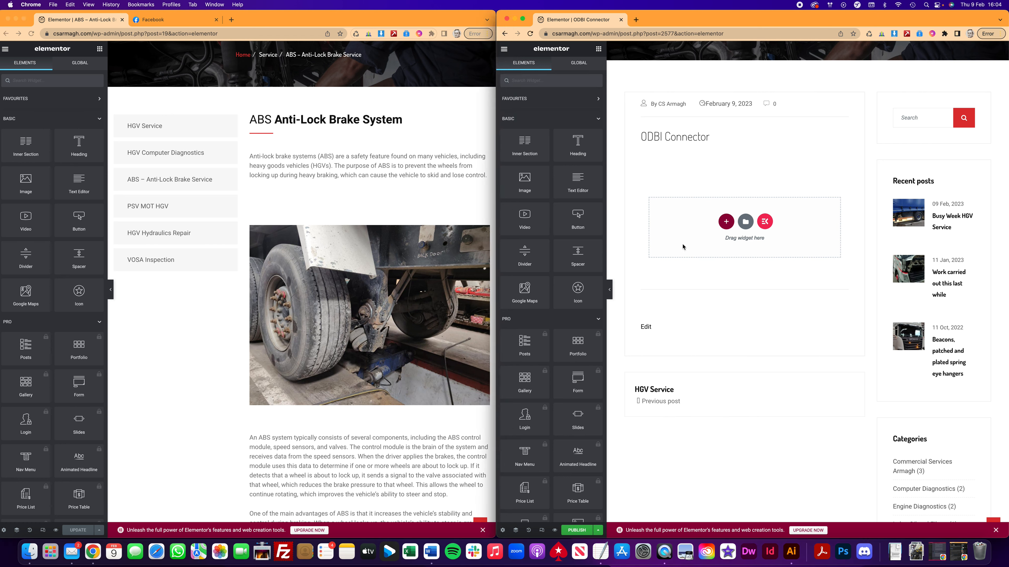
right_click(682, 246)
left_click(693, 249)
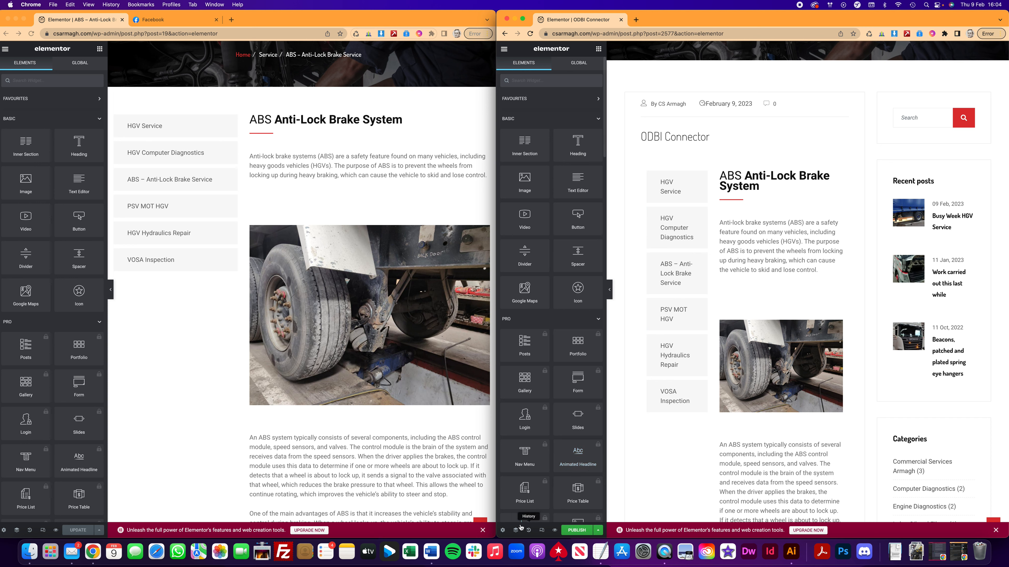
Change the ODBI Connector page layout to a full-width one that keeps the site header but omits the sidebar and title banner.
left_click(503, 530)
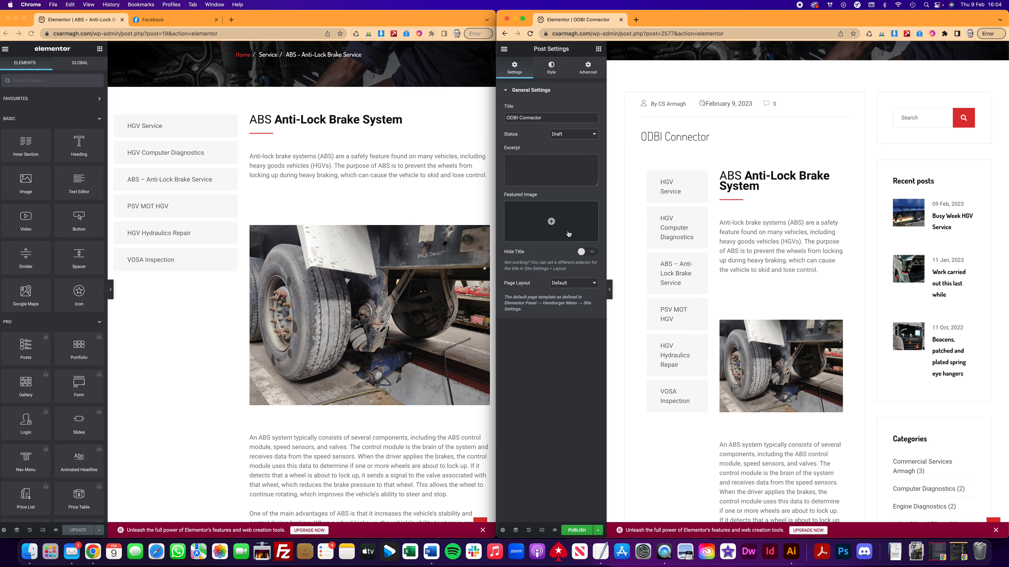
left_click(570, 285)
left_click(568, 300)
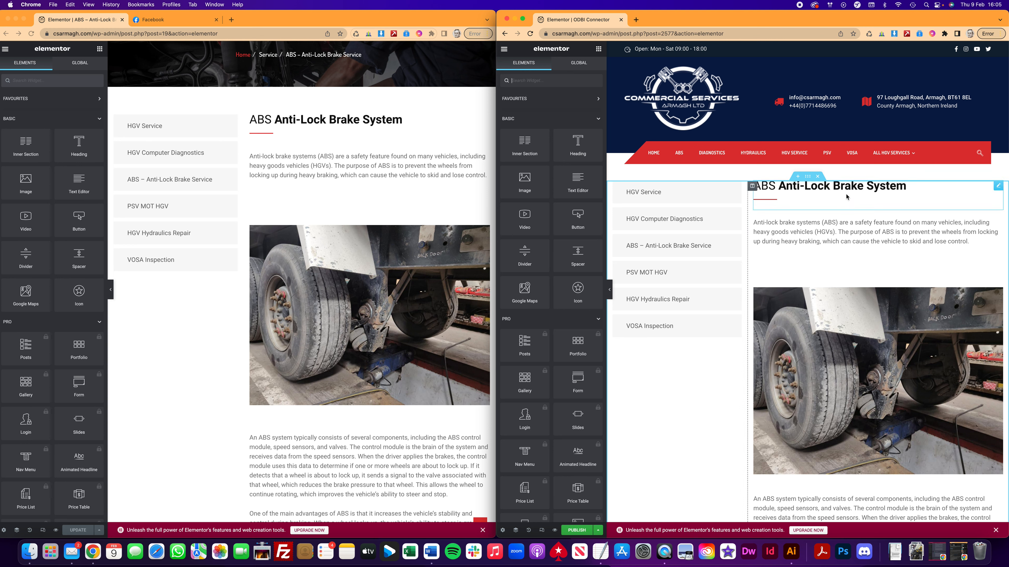
Replace the heading text of the pasted section with ODBI Connector.
left_click(847, 187)
left_click_drag(583, 118, 502, 118)
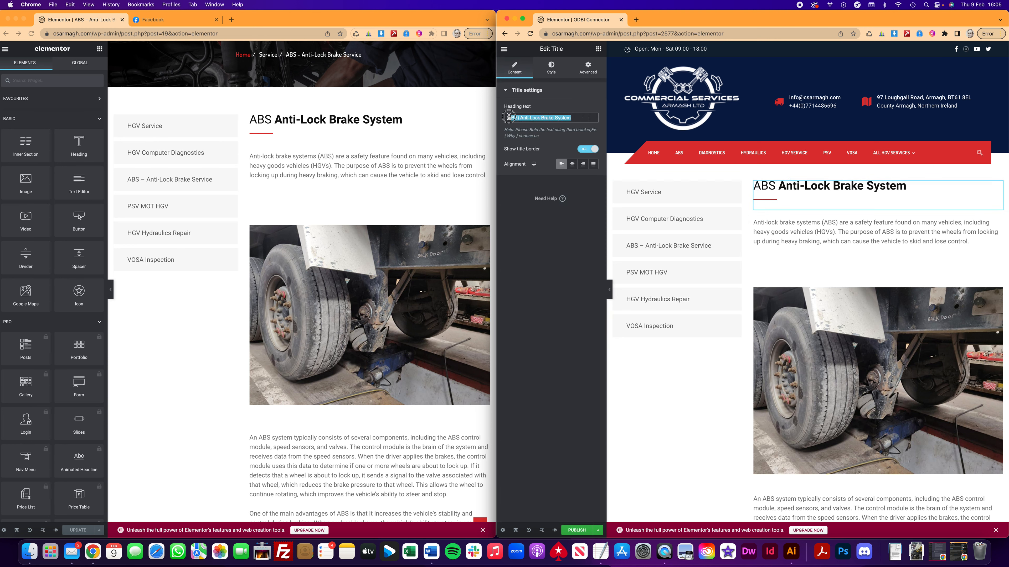
type("ODB")
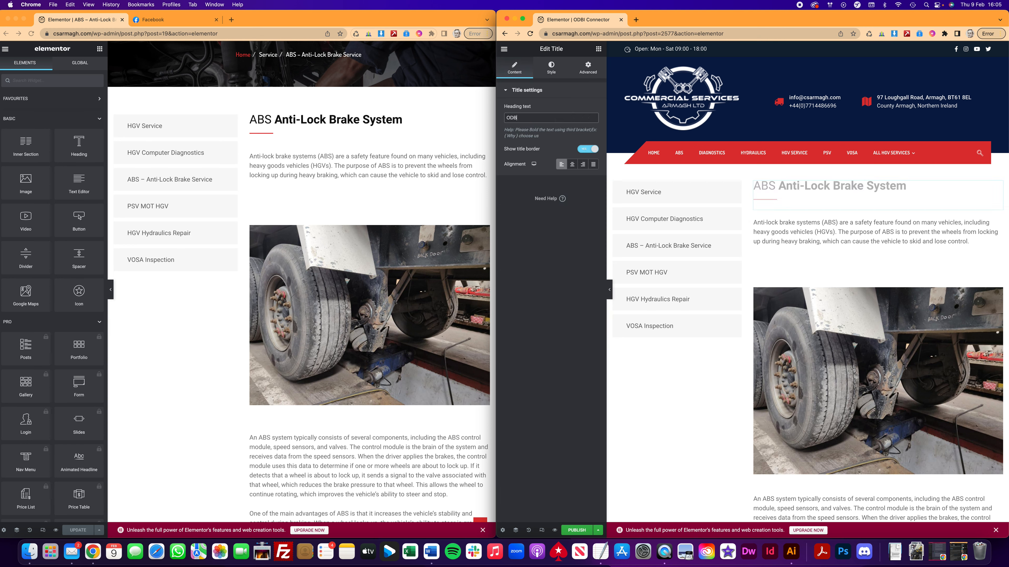
type("I Connector")
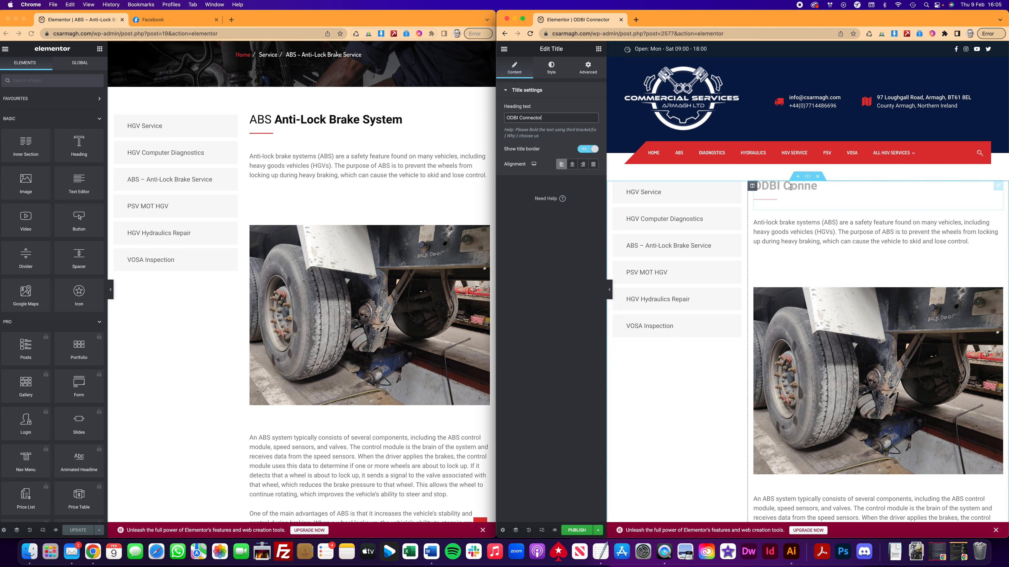
Open the intro paragraph's text settings and review the copied text, images, checklists and quote form on the ODBI Connector page.
left_click(876, 224)
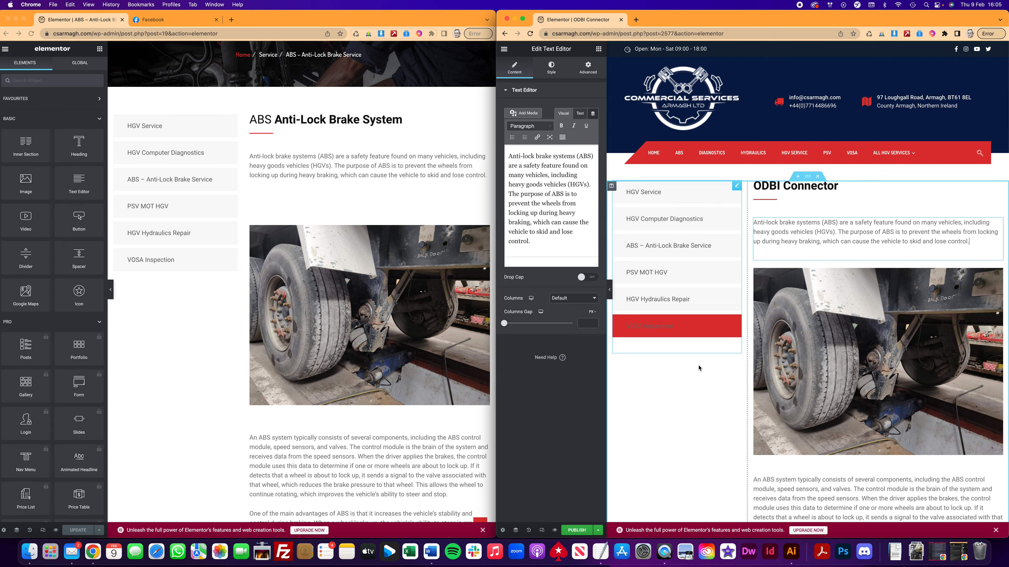
scroll(868, 388, "down", 1)
scroll(867, 388, "down", 7)
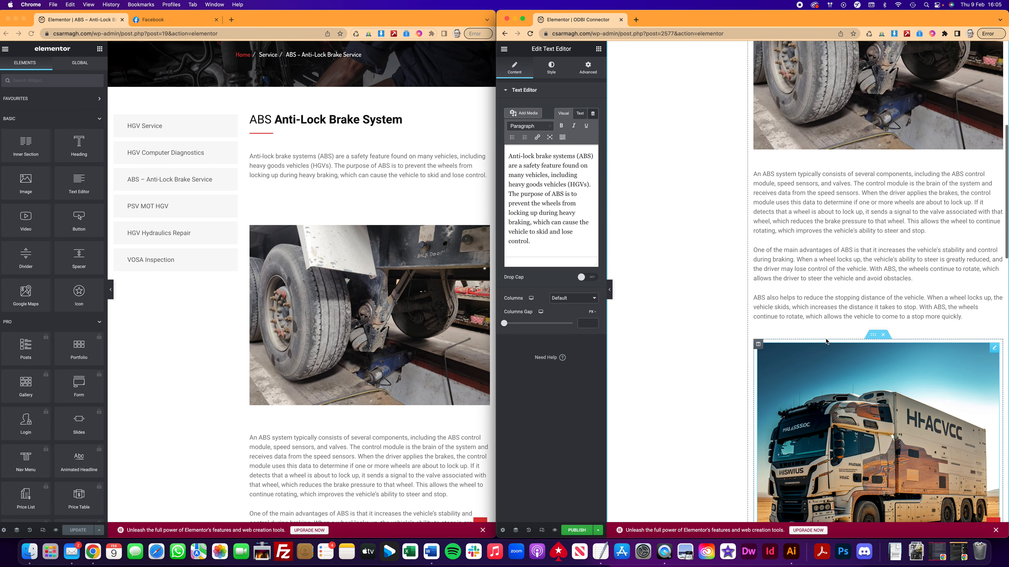
scroll(852, 324, "down", 8)
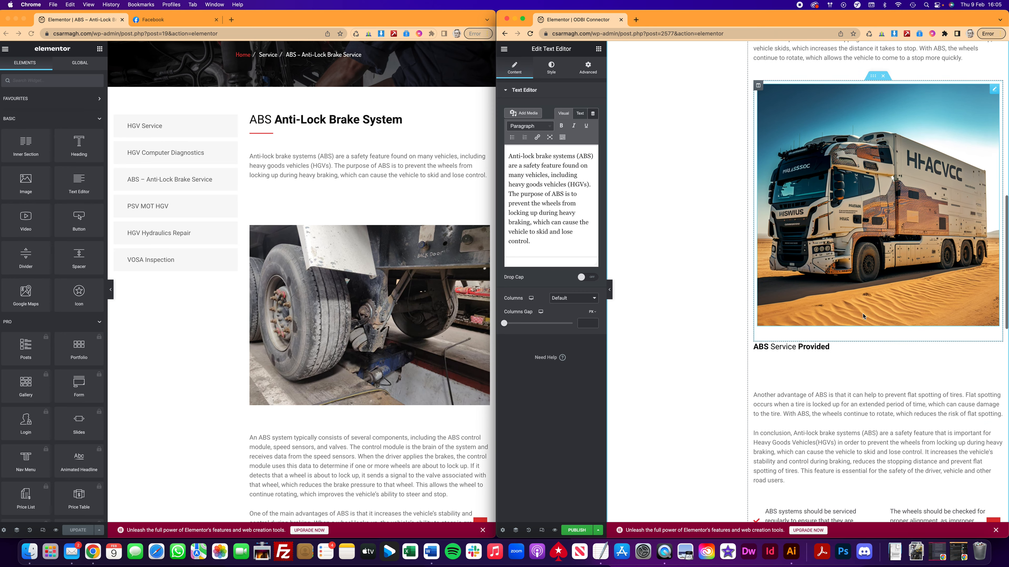
scroll(861, 319, "down", 10)
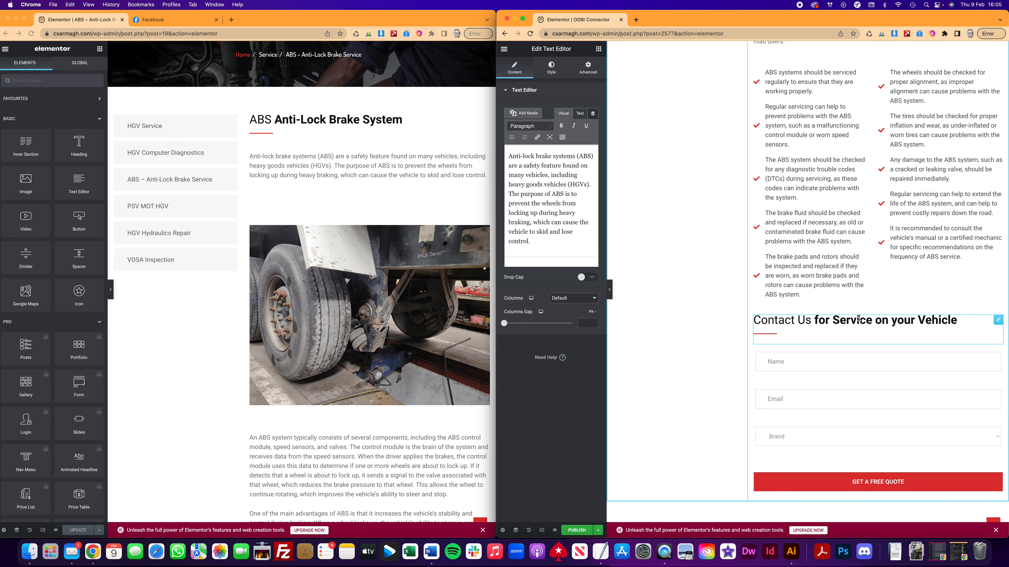
scroll(859, 318, "up", 5)
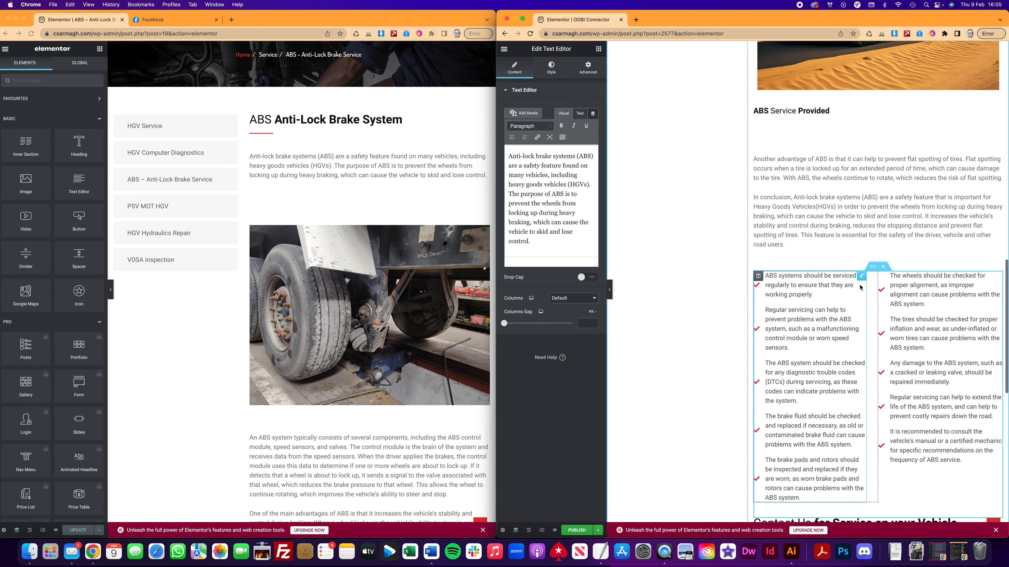
scroll(860, 287, "up", 15)
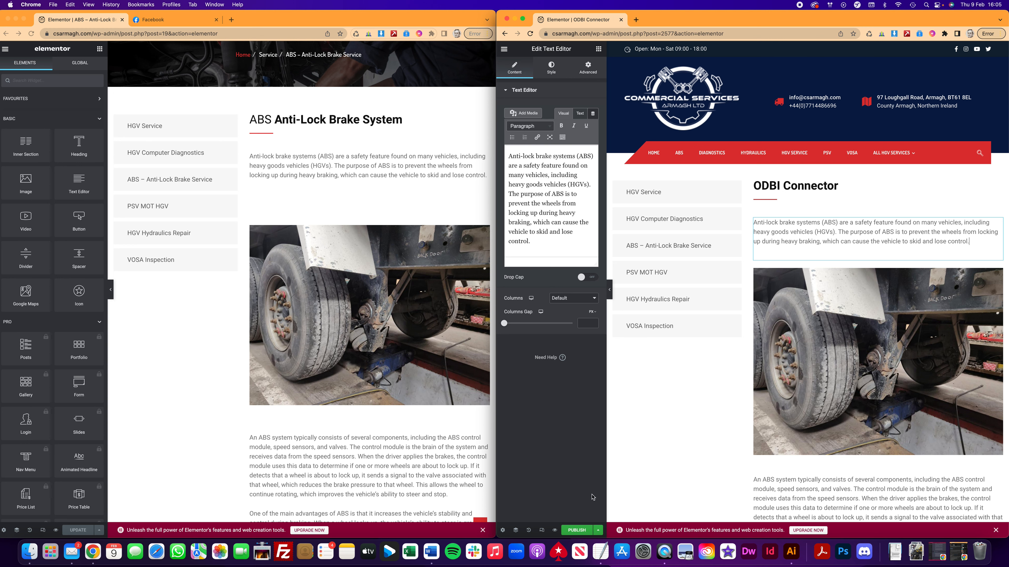
Publish the ODBI Connector service and open its live page.
left_click(577, 530)
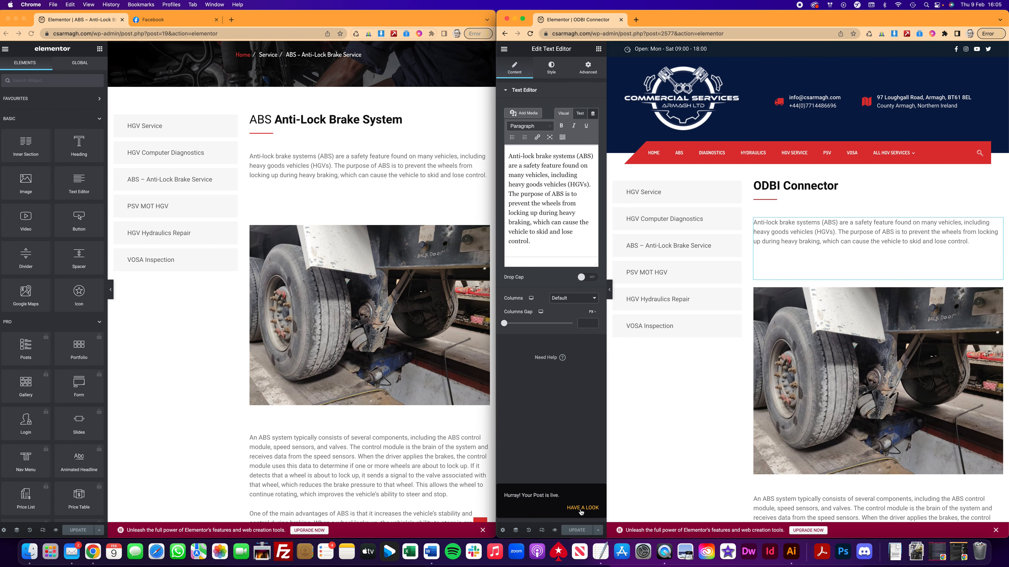
left_click(582, 509)
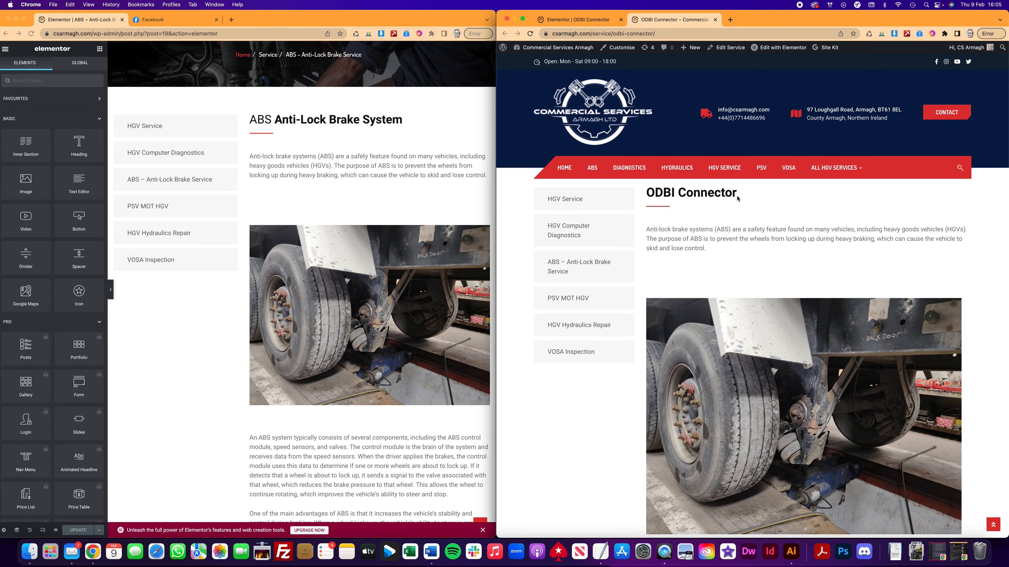
Open the All HGV Services page on the live site and examine its grid of service cards.
left_click(847, 169)
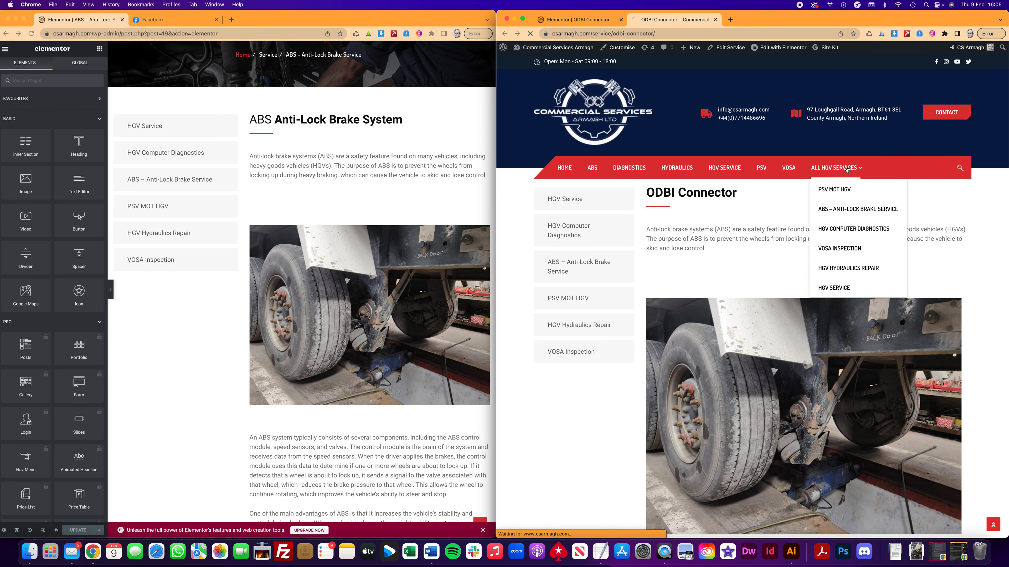
scroll(785, 198, "down", 8)
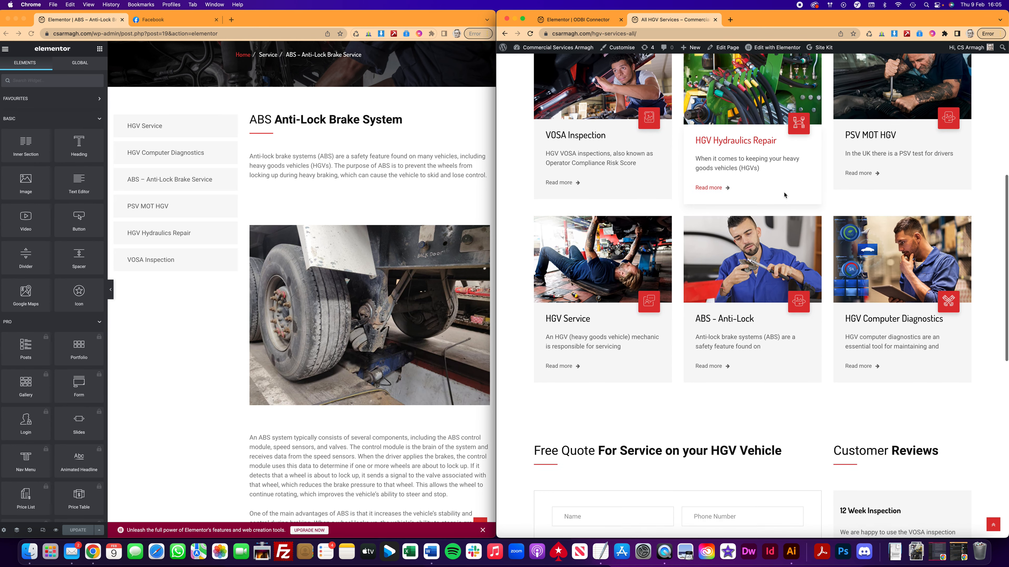
scroll(776, 348, "up", 6)
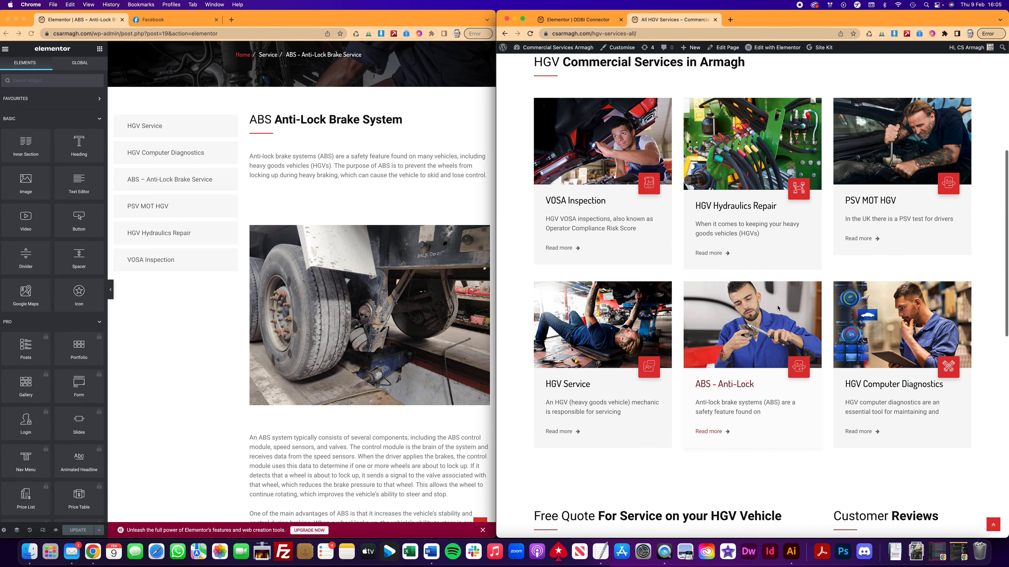
Open the All HGV Services page in Elementor and bring up the row of cards ending with HGV Computer Diagnostics.
left_click(771, 48)
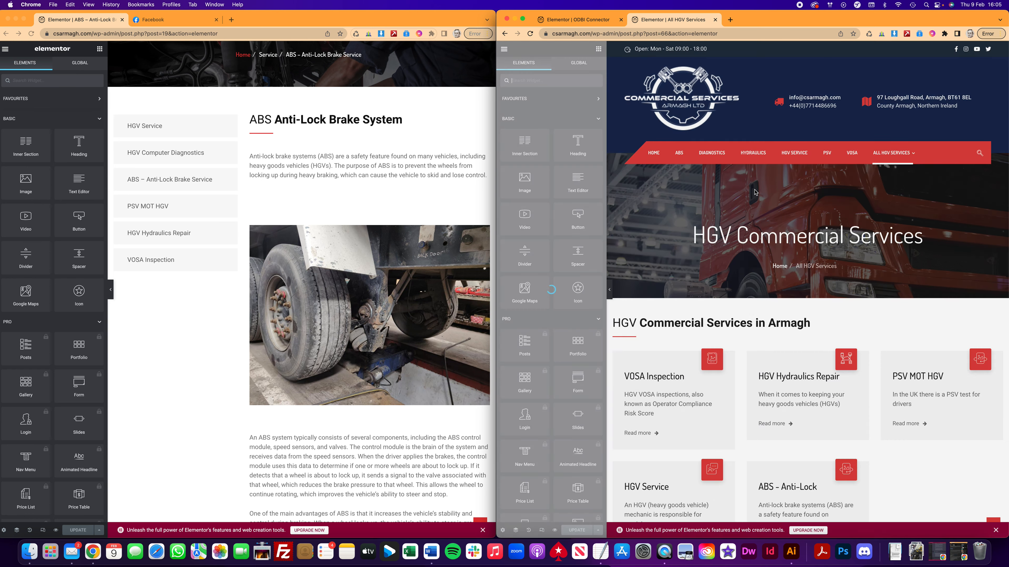
scroll(756, 220, "down", 6)
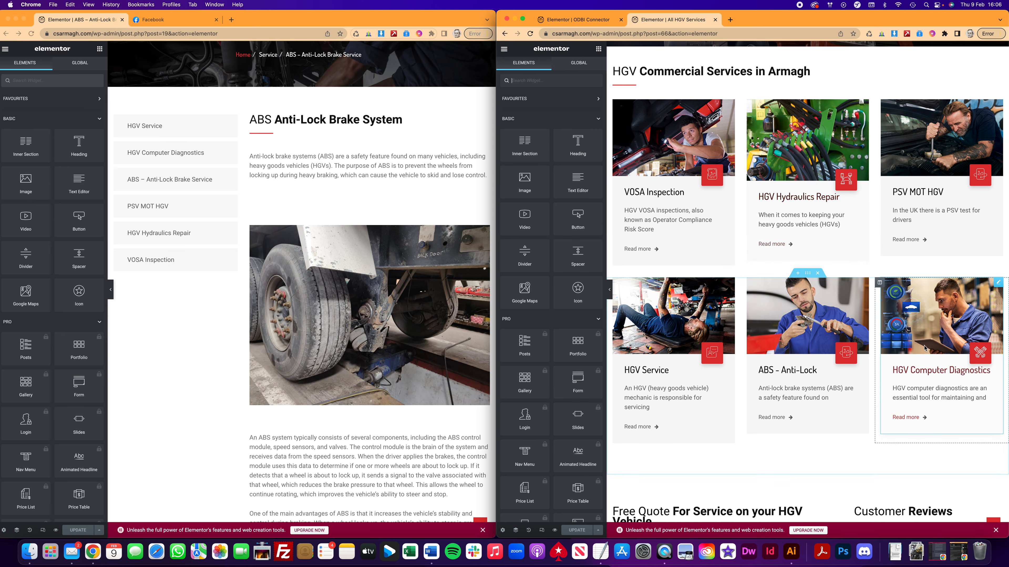
scroll(790, 318, "down", 2)
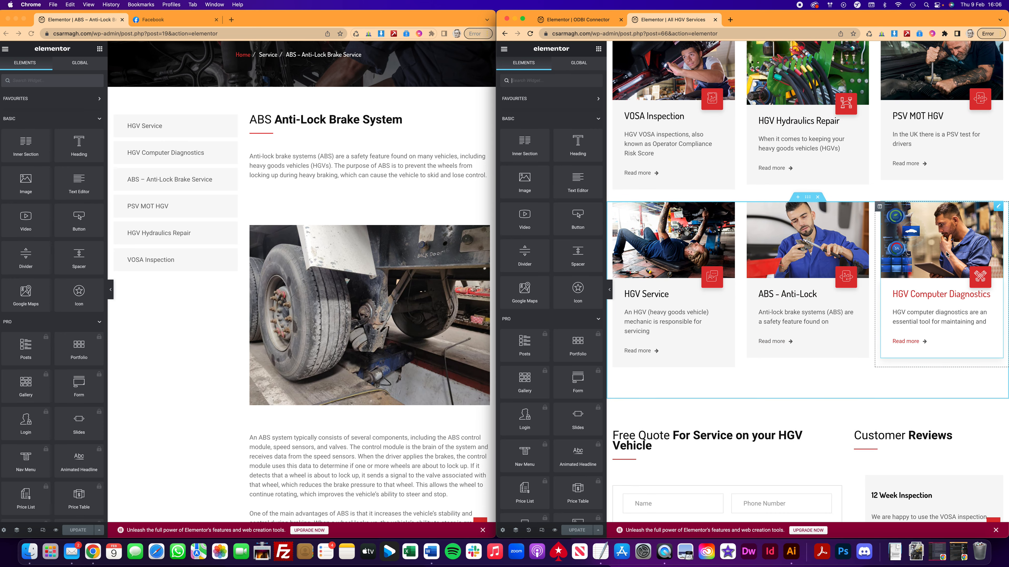
Duplicate the row of cards ending with HGV Computer Diagnostics and delete the ABS and HGV Computer Diagnostics cards from the copy.
right_click(808, 200)
left_click(822, 216)
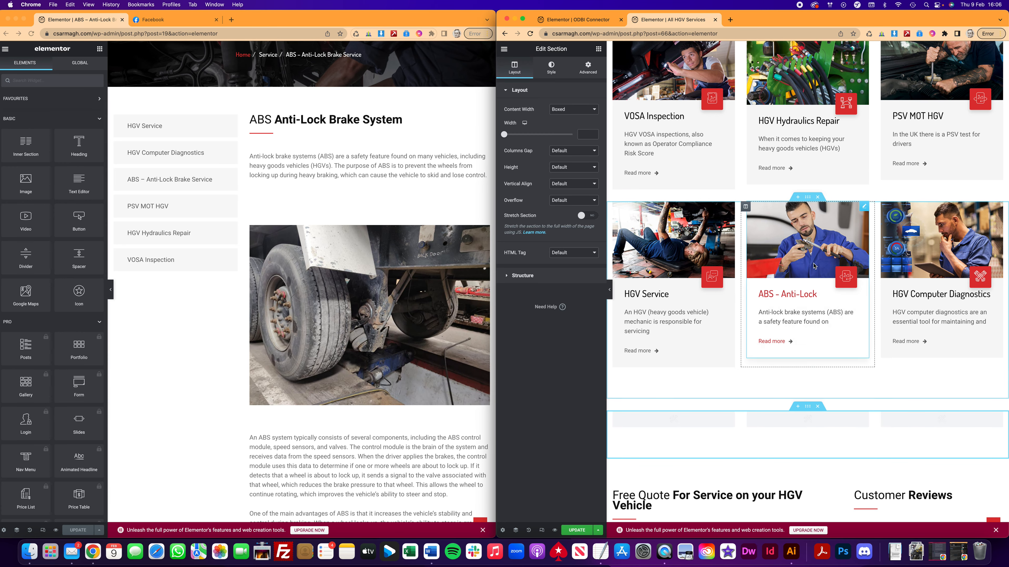
scroll(854, 278, "down", 3)
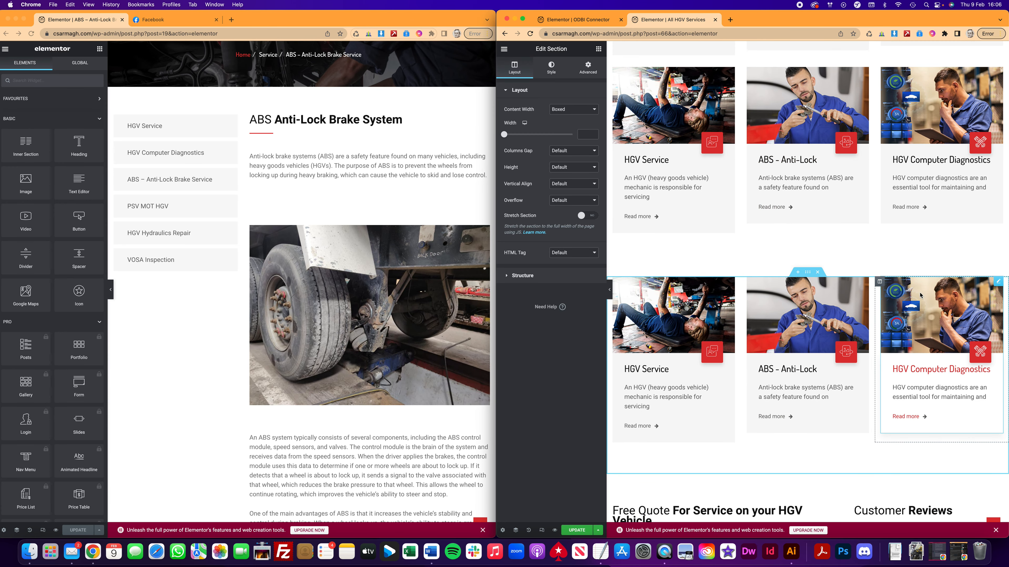
right_click(984, 338)
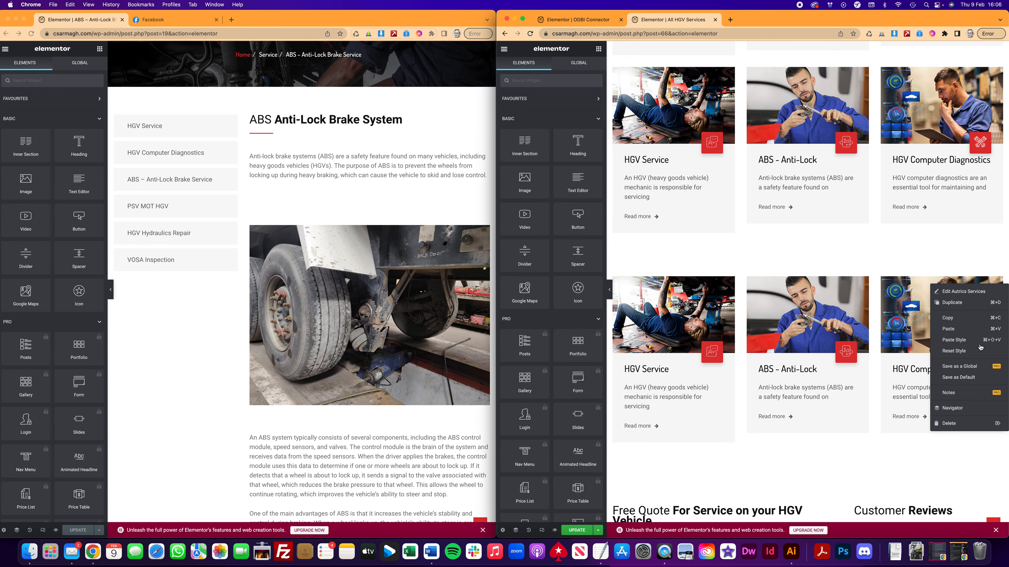
left_click(969, 422)
right_click(863, 285)
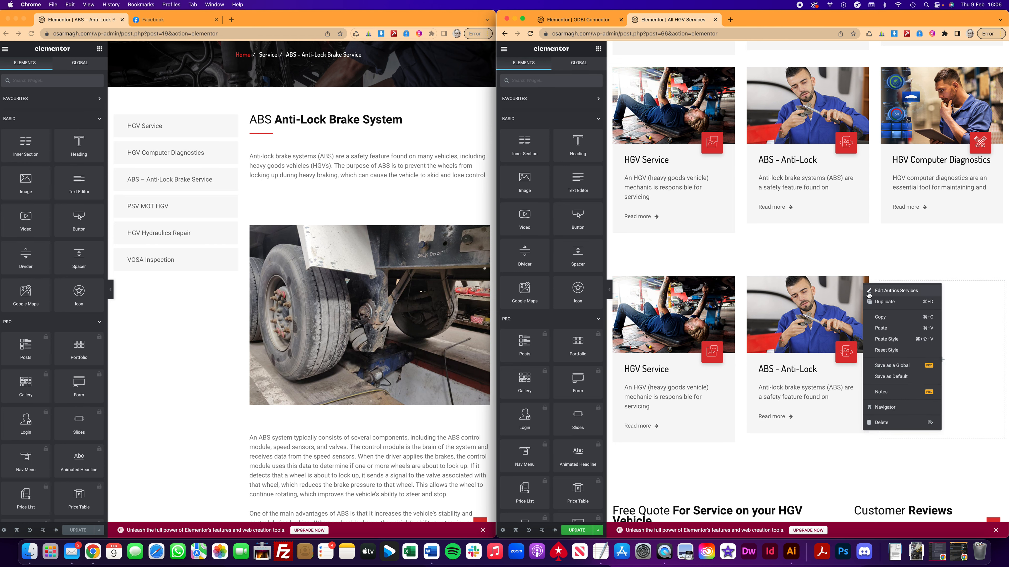
left_click(890, 424)
Set the single service shown by the remaining HGV Service card in the duplicated row to ODBI Connector.
mouse_move(730, 285)
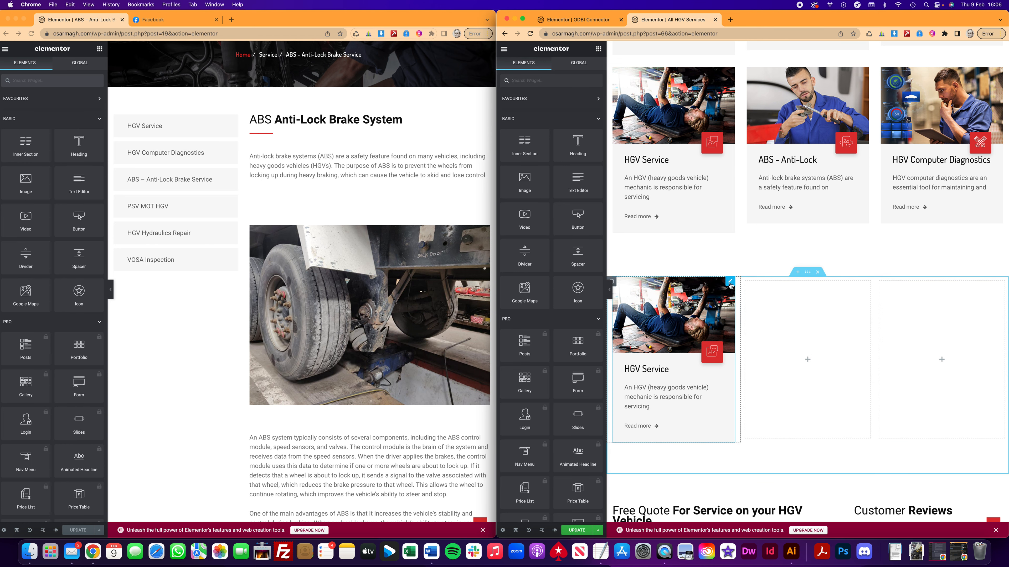
left_click(730, 283)
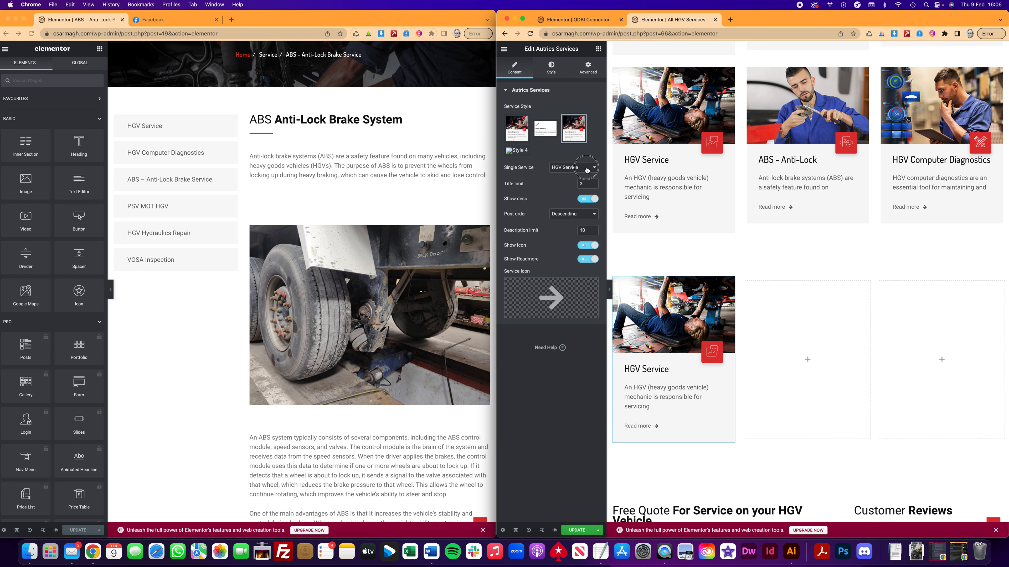
left_click(586, 167)
left_click(586, 176)
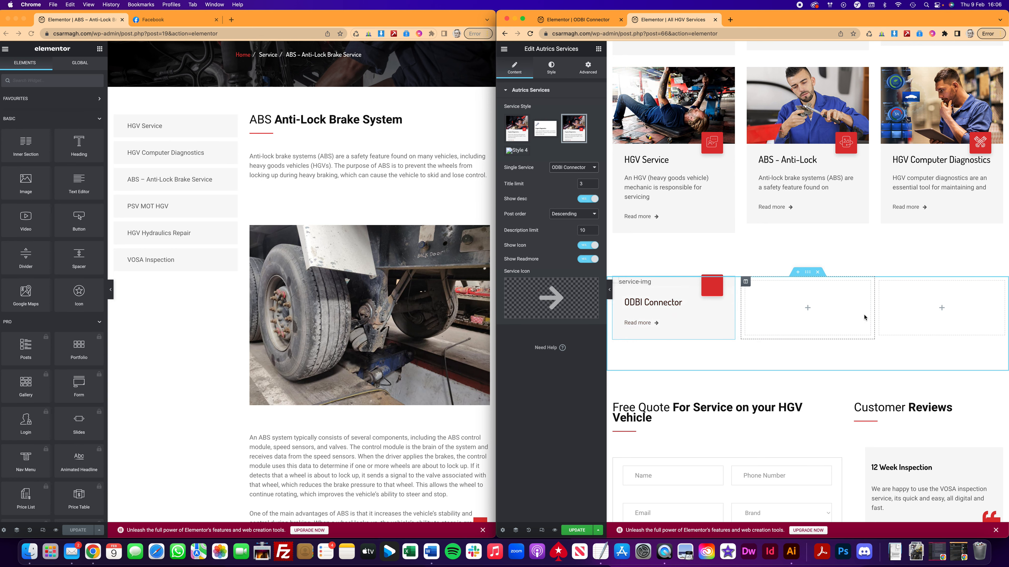
Delete the duplicated row holding the ODBI Connector card and update the All HGV Services page.
scroll(820, 296, "up", 1)
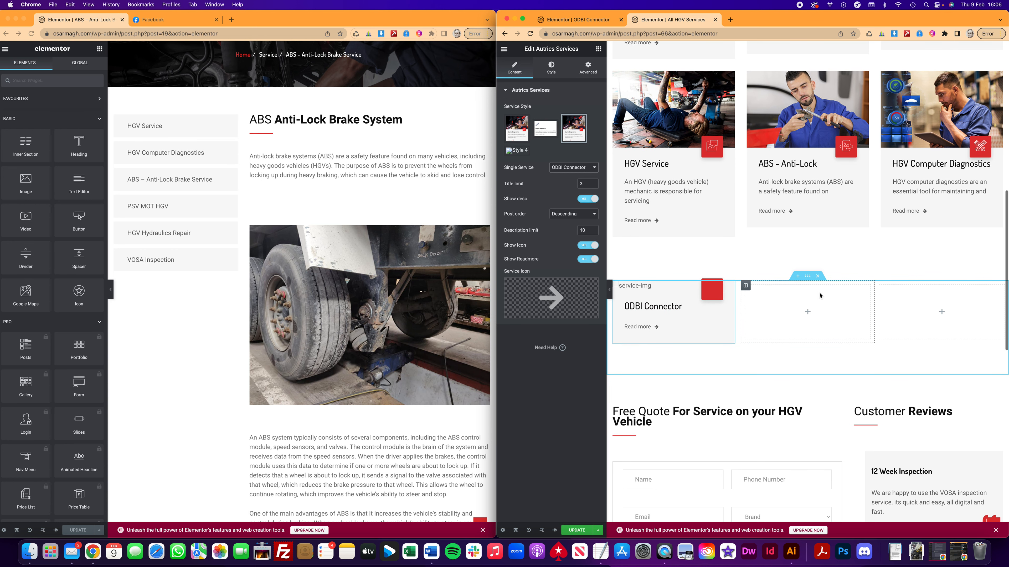
scroll(741, 311, "up", 15)
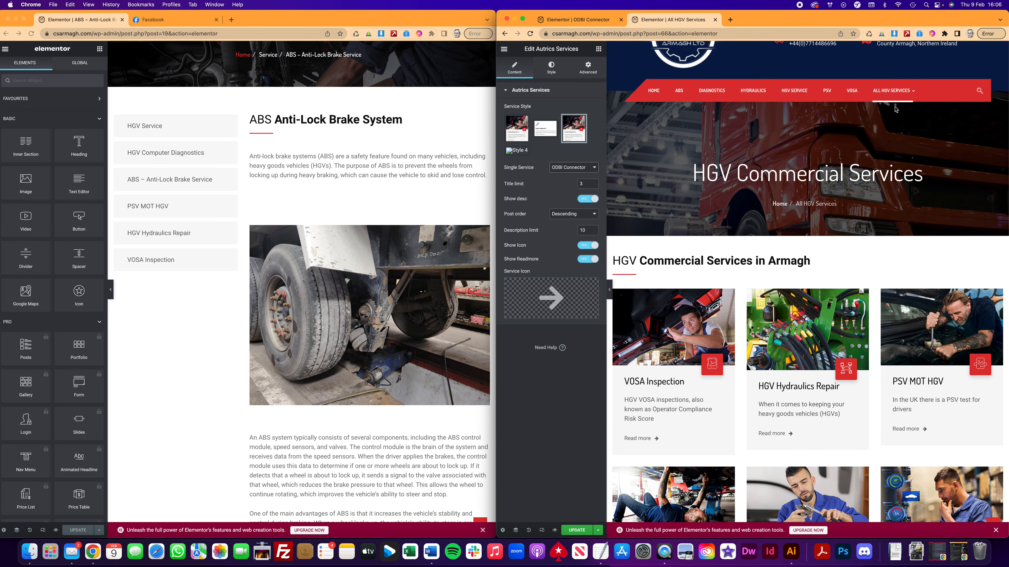
mouse_move(885, 92)
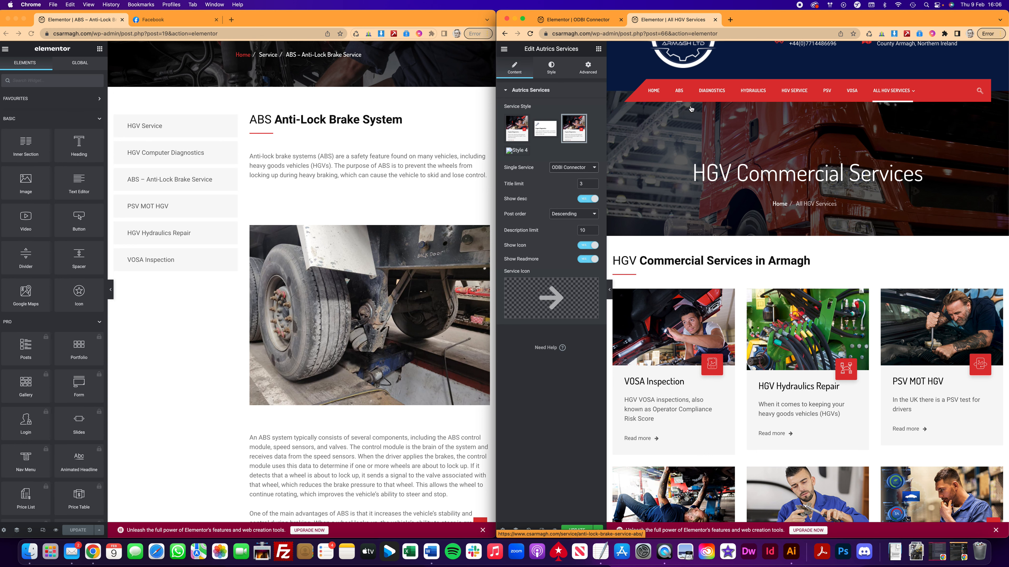
scroll(843, 94, "down", 10)
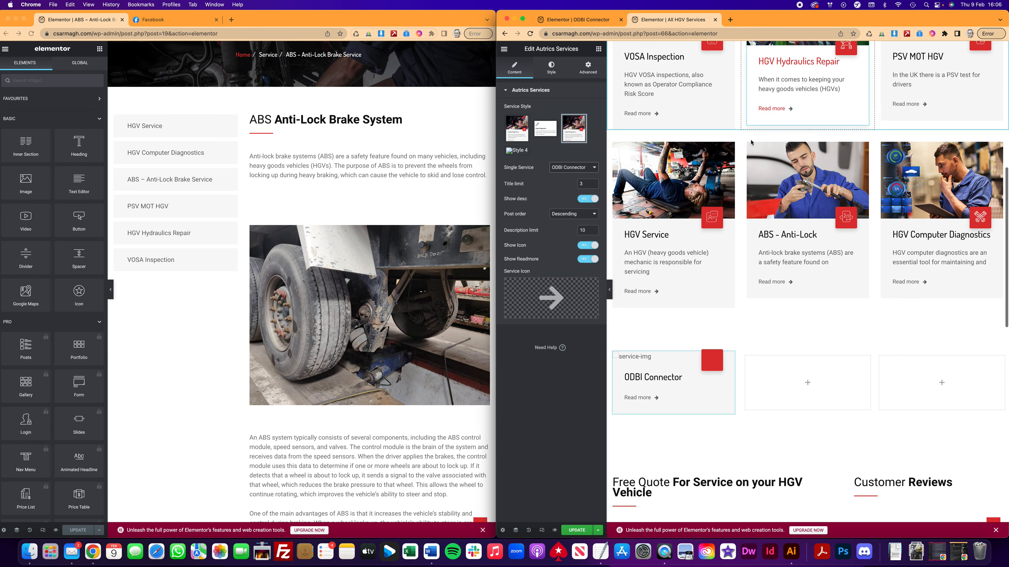
left_click(817, 251)
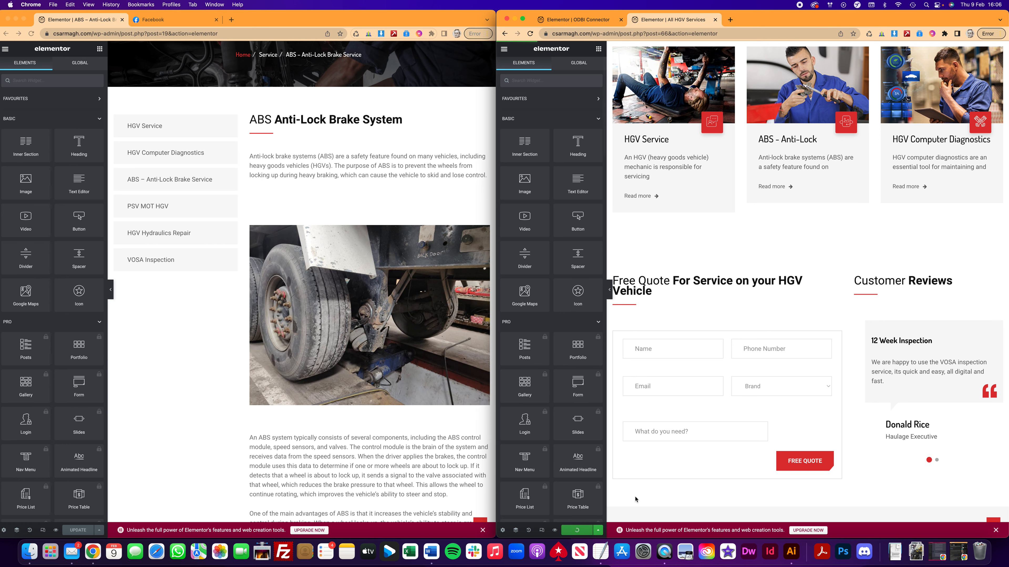
scroll(794, 258, "down", 5)
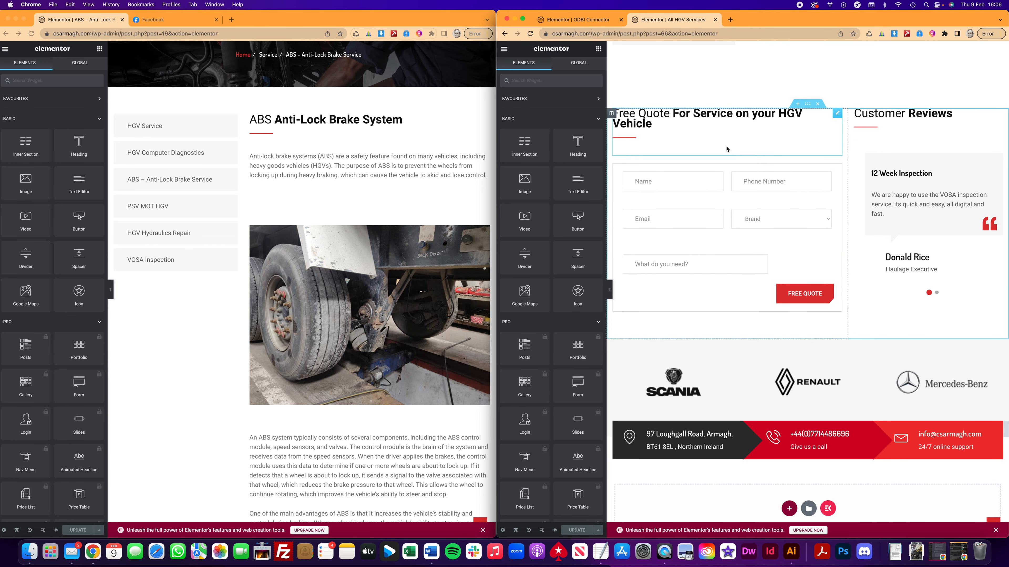
scroll(730, 145, "up", 15)
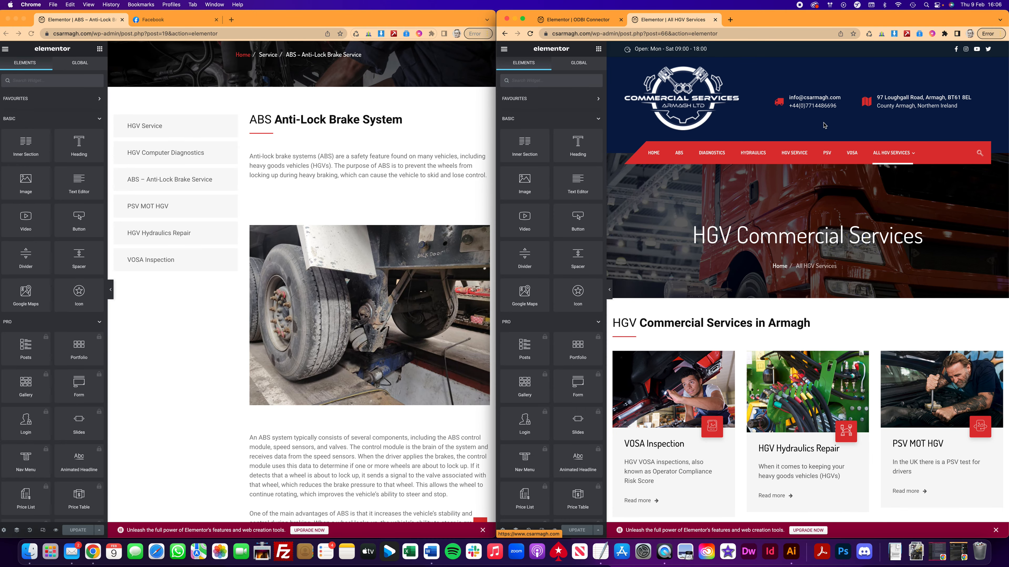
Close the All HGV Services editor, return to the WordPress Services list and move the ODBI Connector service to the Bin.
left_click(715, 20)
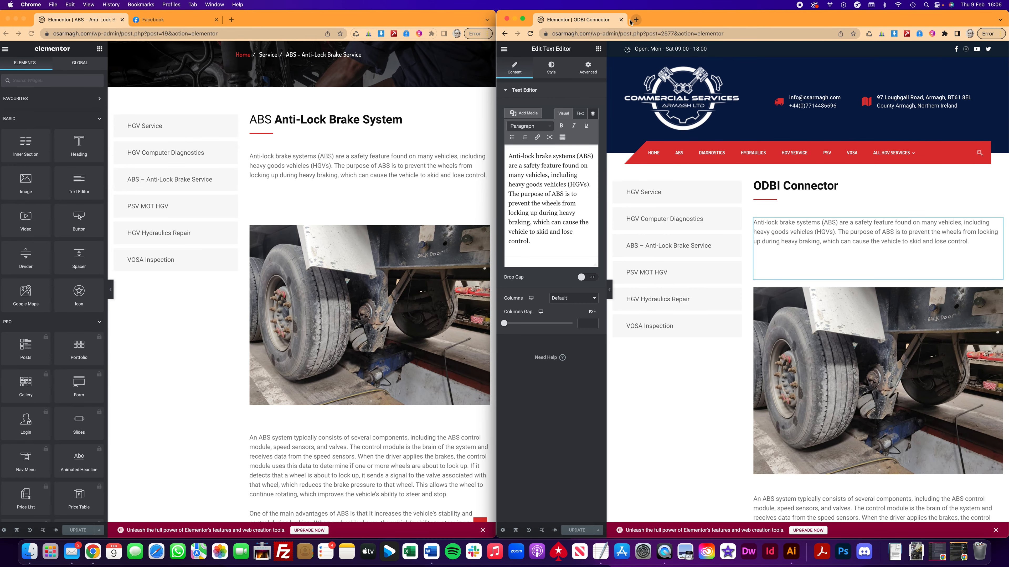
left_click(504, 49)
left_click(534, 206)
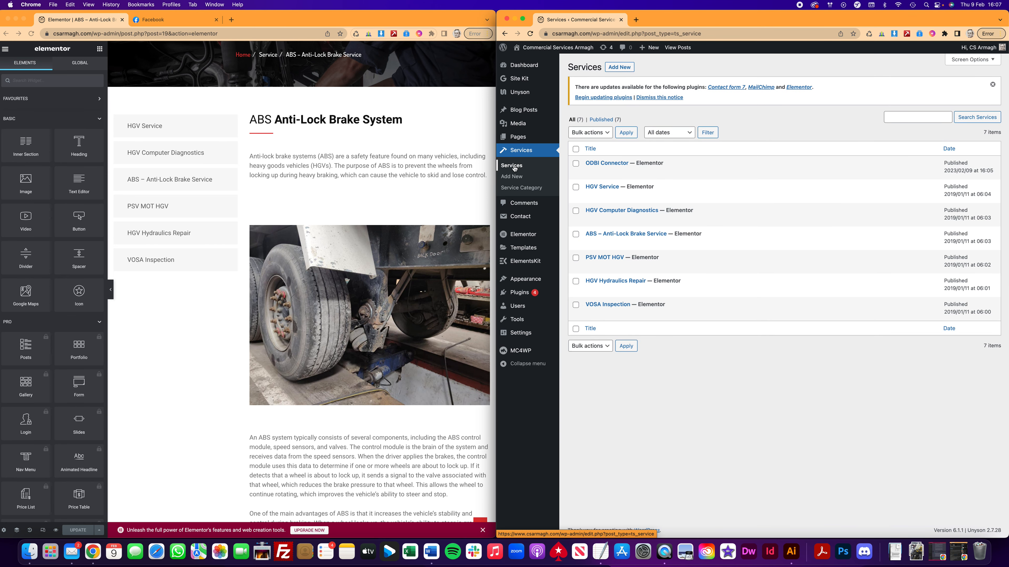
left_click(631, 173)
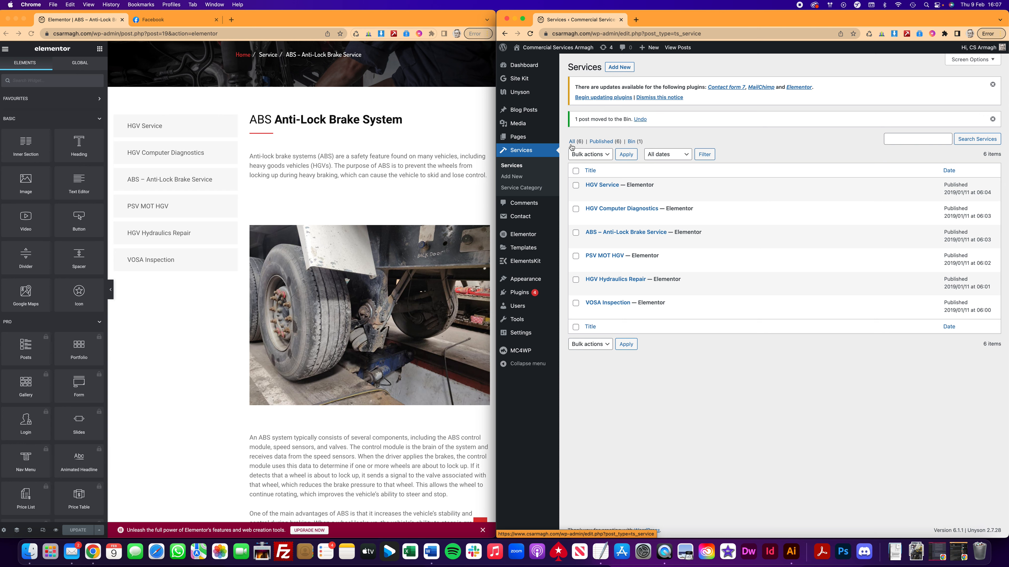
Open the live home page and examine its feature boxes, service cards, VOSA section, quote form and newsletter section.
left_click(544, 61)
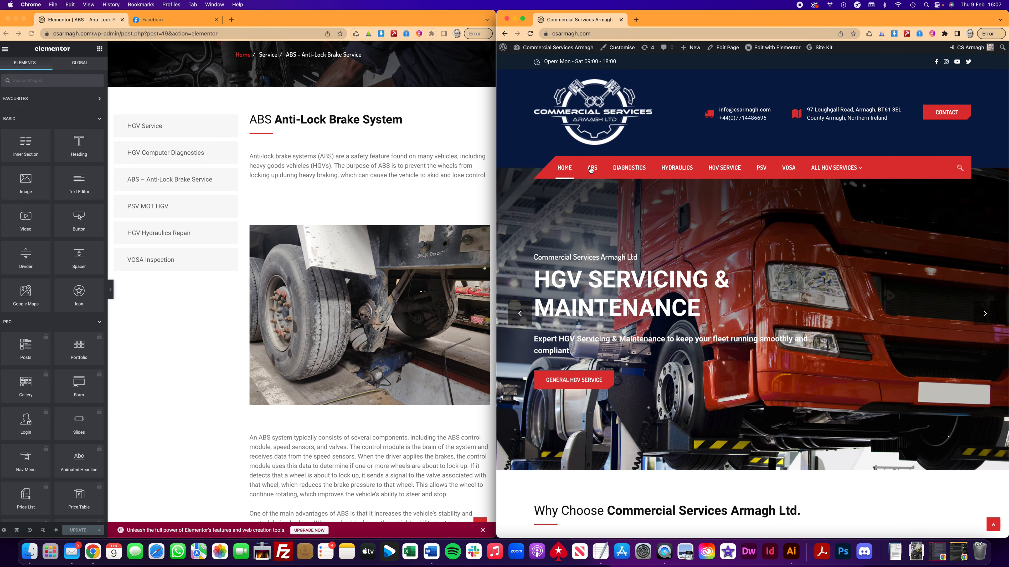
scroll(616, 203, "down", 3)
scroll(616, 203, "down", 8)
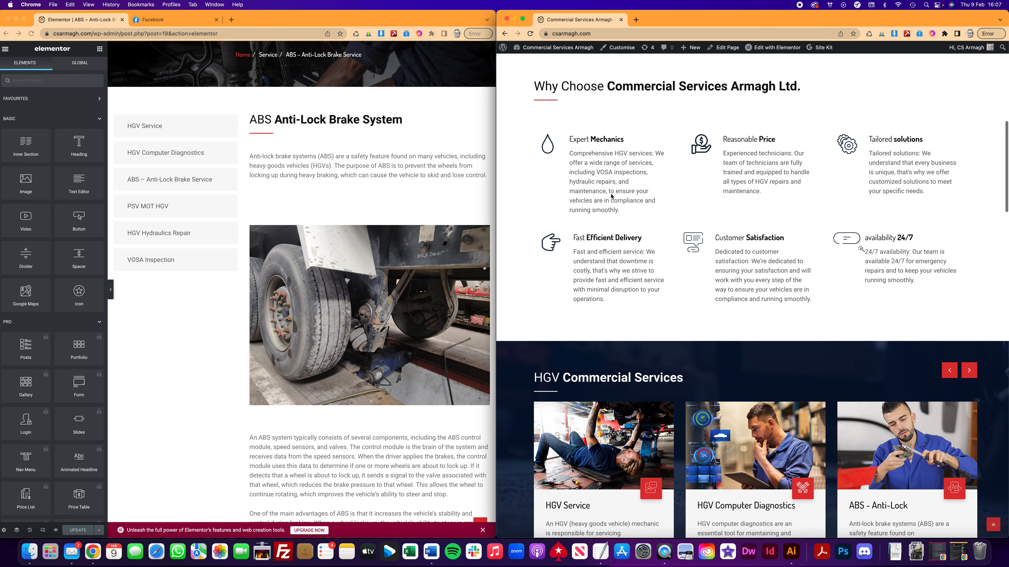
left_click_drag(782, 237, 720, 182)
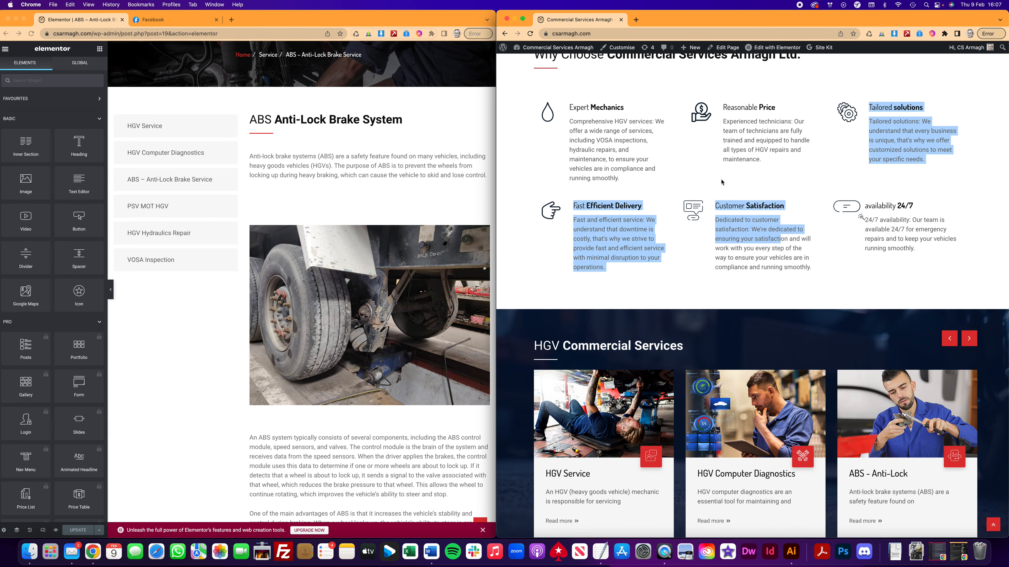
scroll(720, 217, "down", 12)
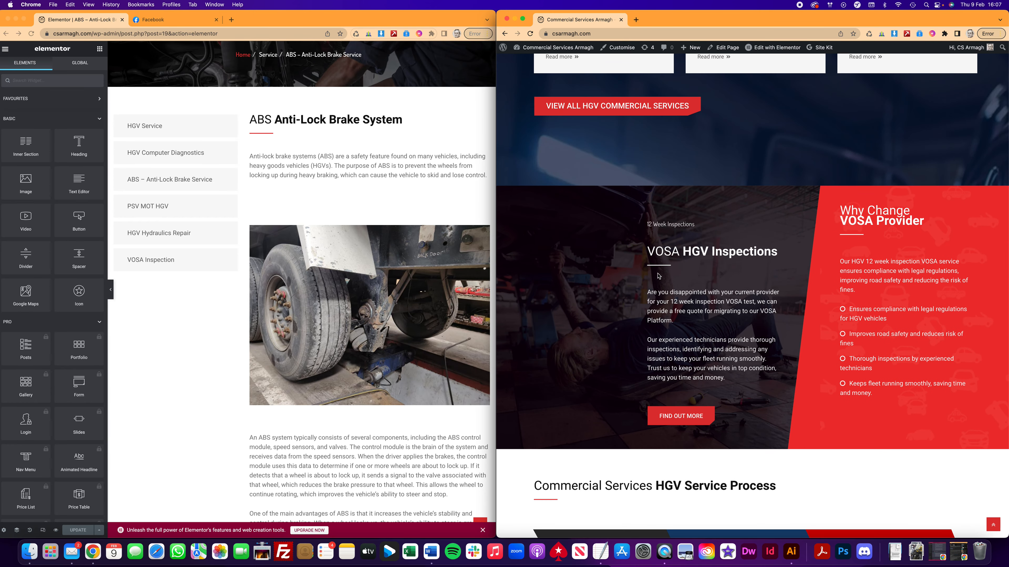
scroll(712, 276, "down", 15)
scroll(712, 276, "down", 12)
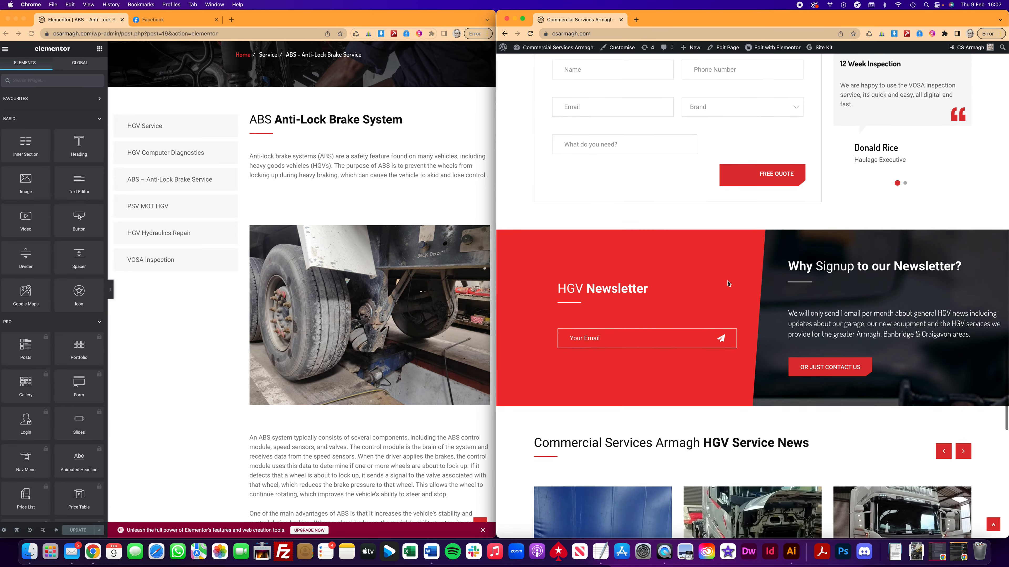
scroll(813, 390, "up", 20)
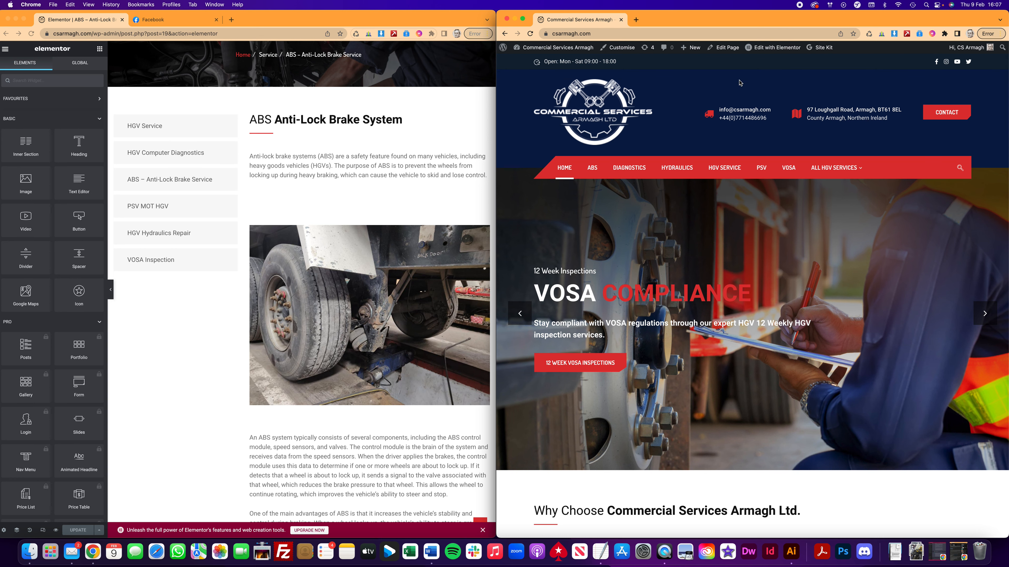
Open the home page in Elementor and exit the ABS service page's editor to its live view in the other window.
left_click(776, 51)
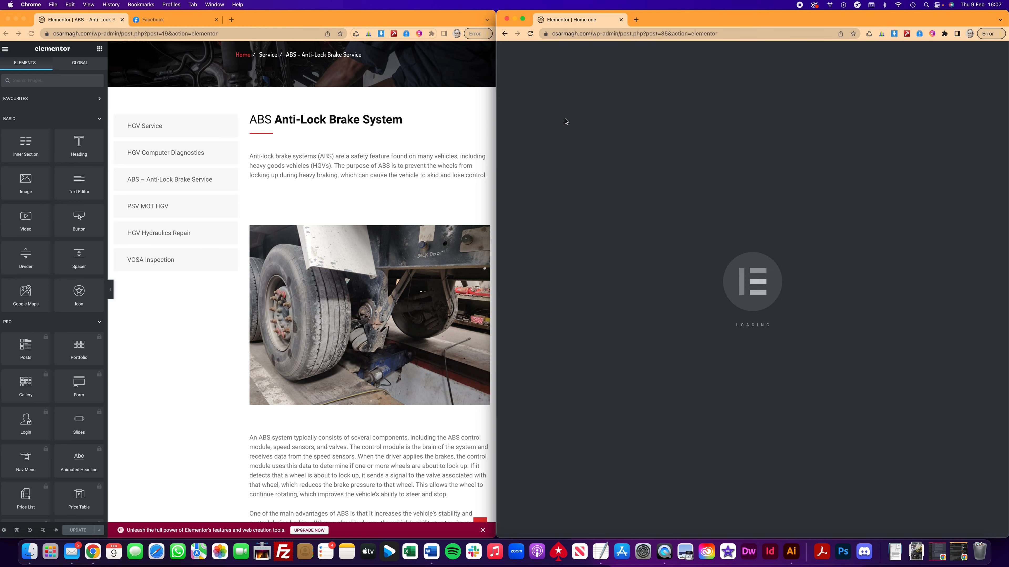
left_click(205, 104)
scroll(154, 86, "up", 5)
left_click(5, 49)
left_click(43, 186)
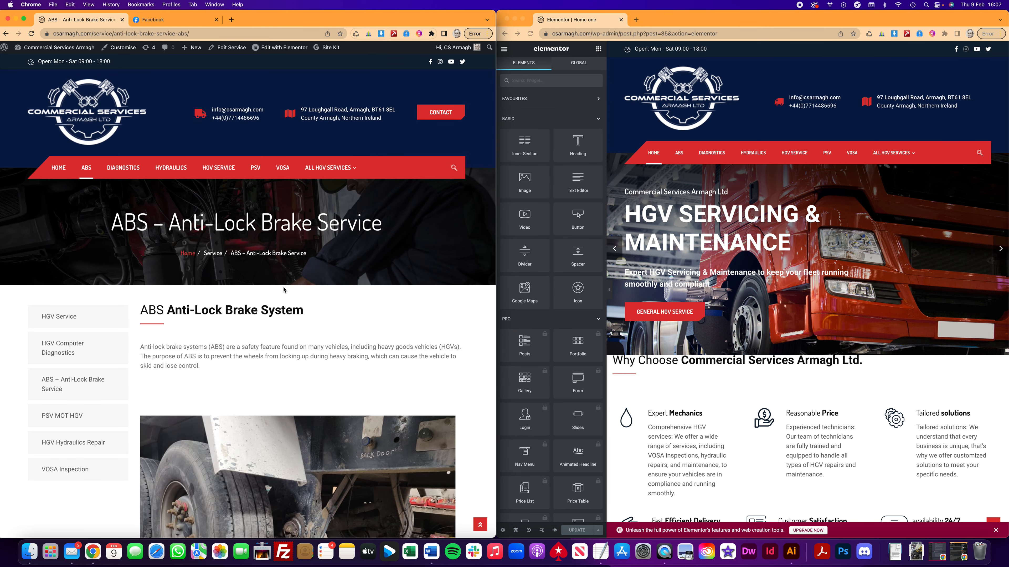
Open the Reasonable Price feature box for editing and review its title and content text.
scroll(832, 270, "down", 5)
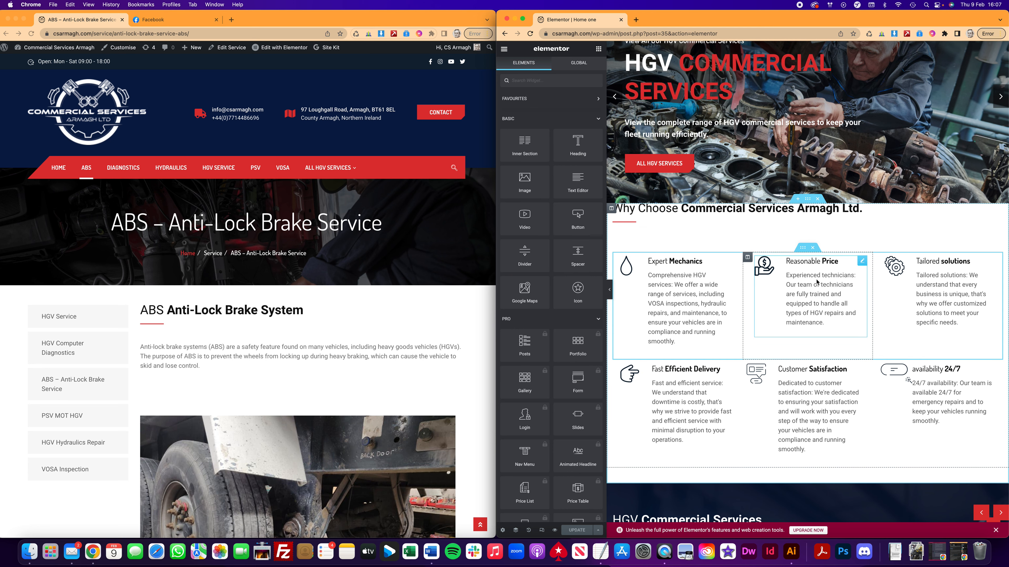
left_click(861, 263)
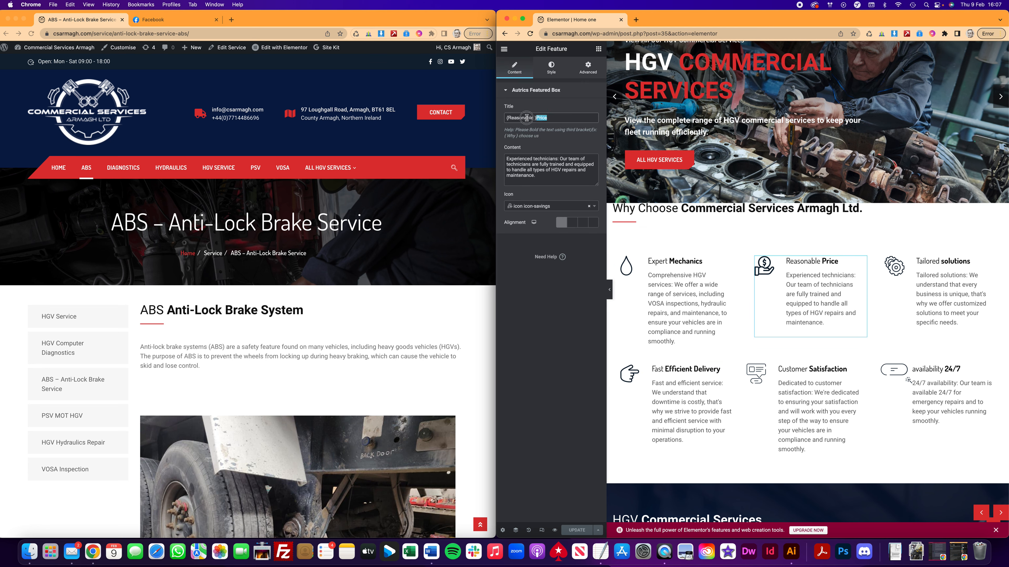
triple_click(548, 161)
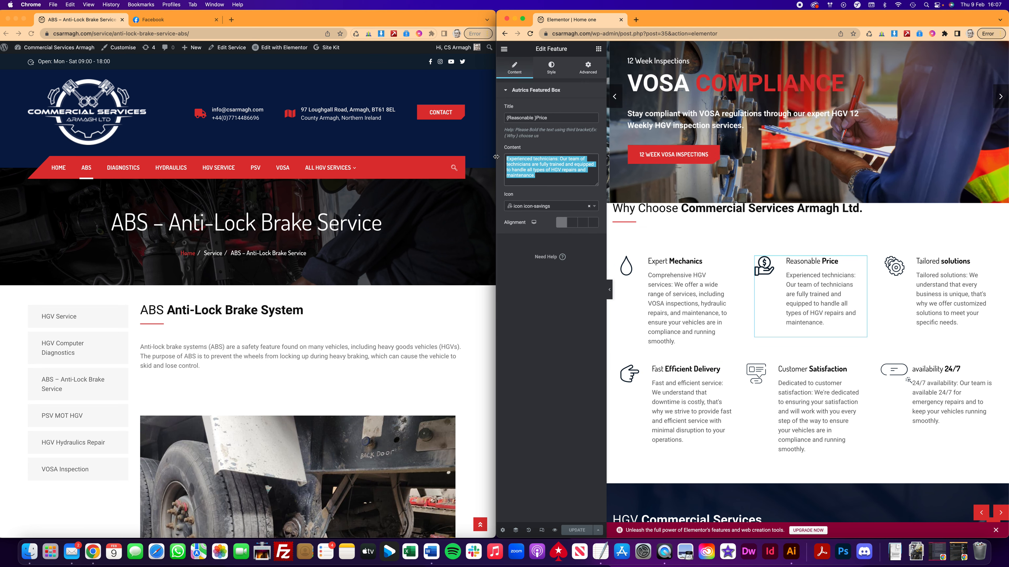
left_click(549, 164)
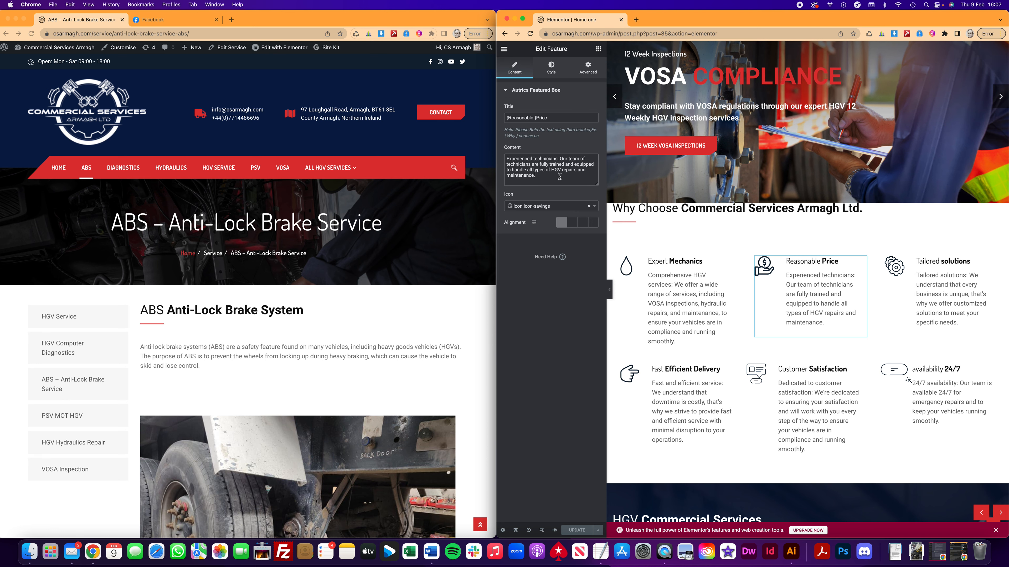
Open the VOSA HGV Inspections text, the Why Change VOSA Provider text and that provider column's layout settings for editing.
scroll(724, 298, "down", 12)
scroll(723, 298, "down", 5)
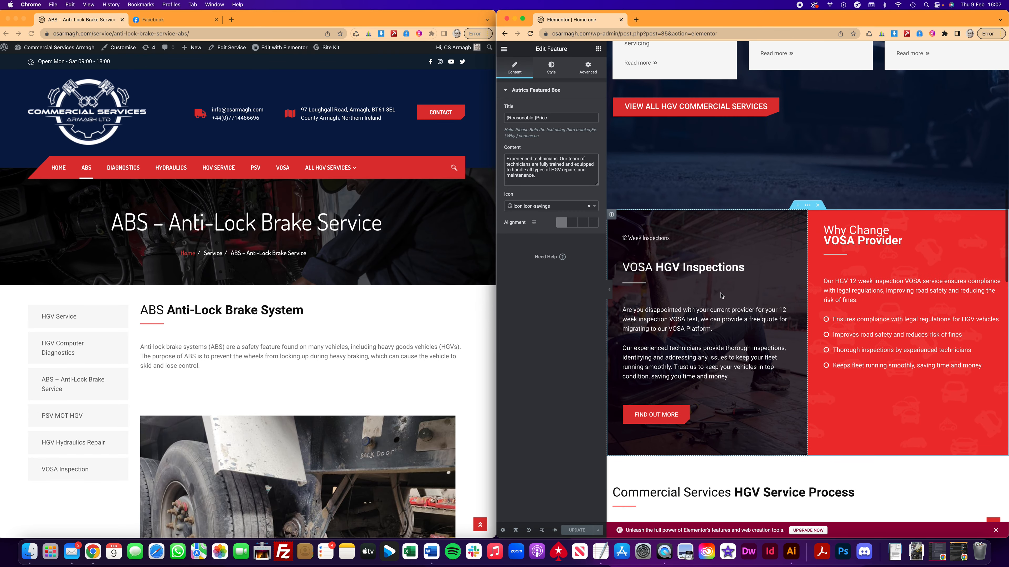
left_click(721, 320)
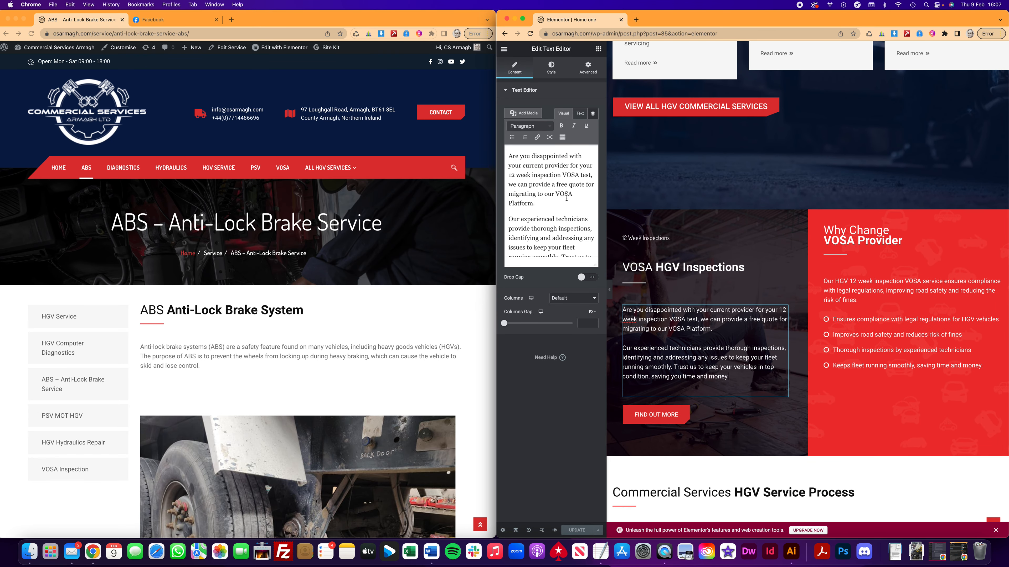
left_click(910, 290)
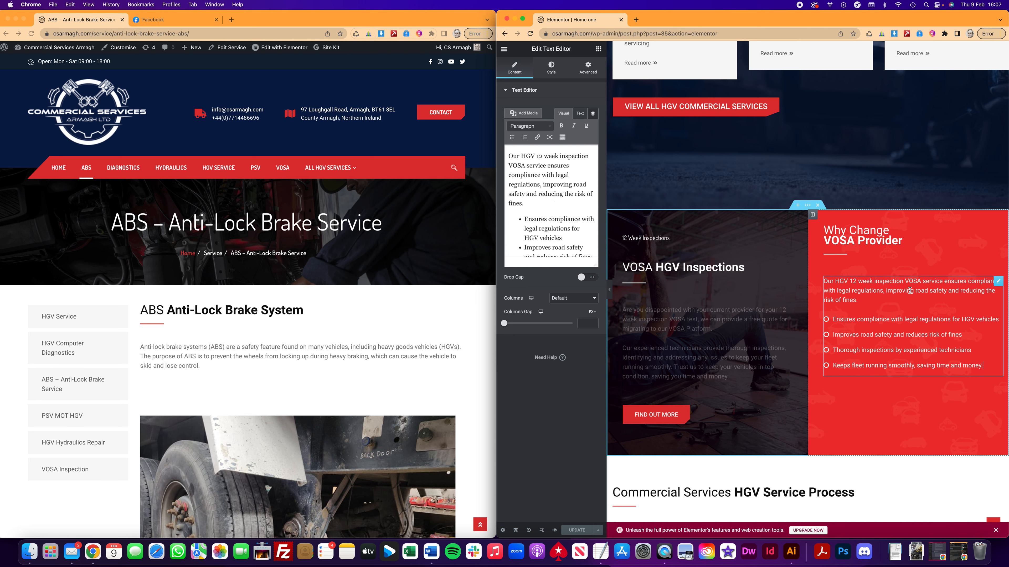
scroll(746, 273, "down", 5)
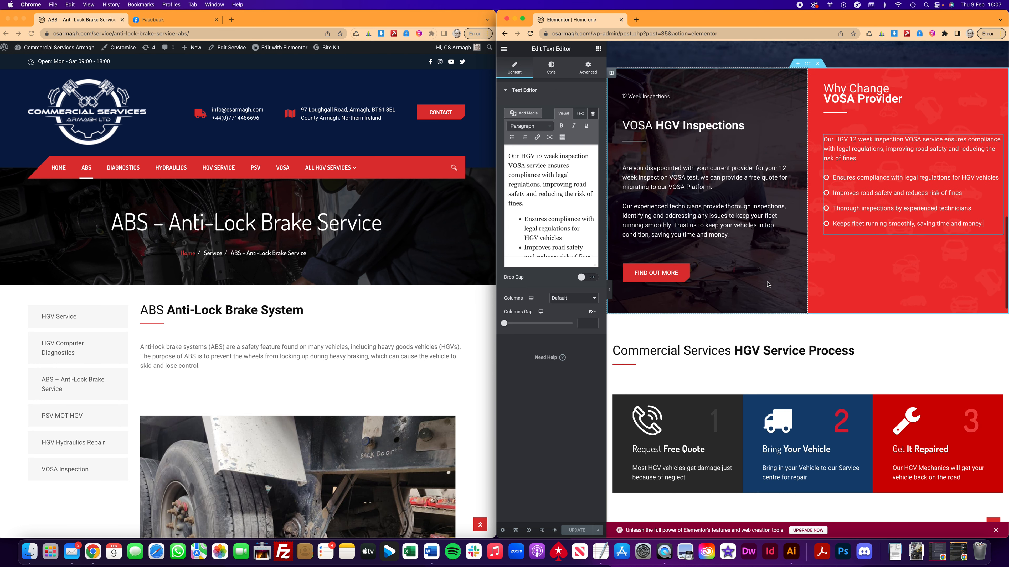
scroll(751, 276, "up", 3)
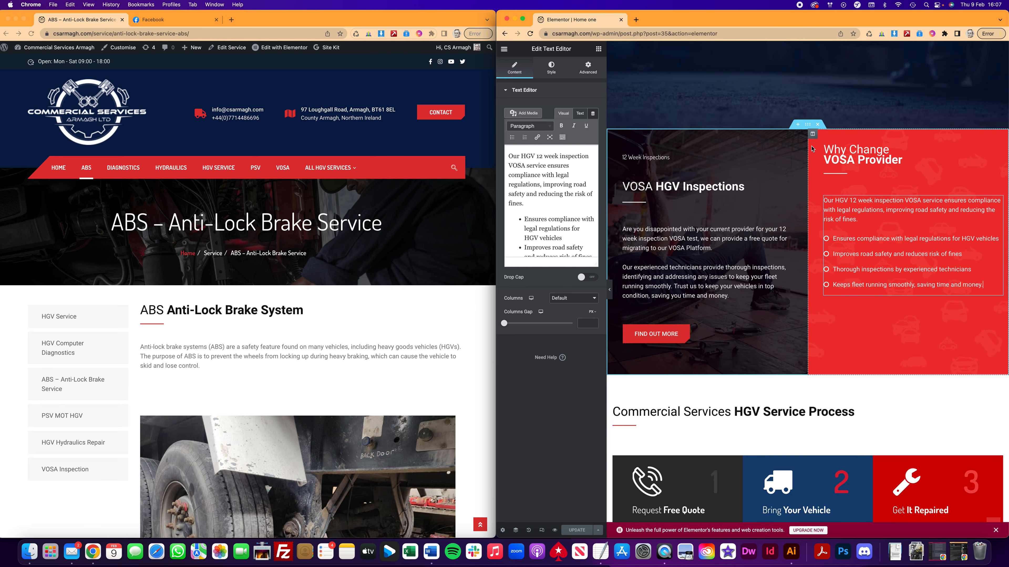
left_click(813, 134)
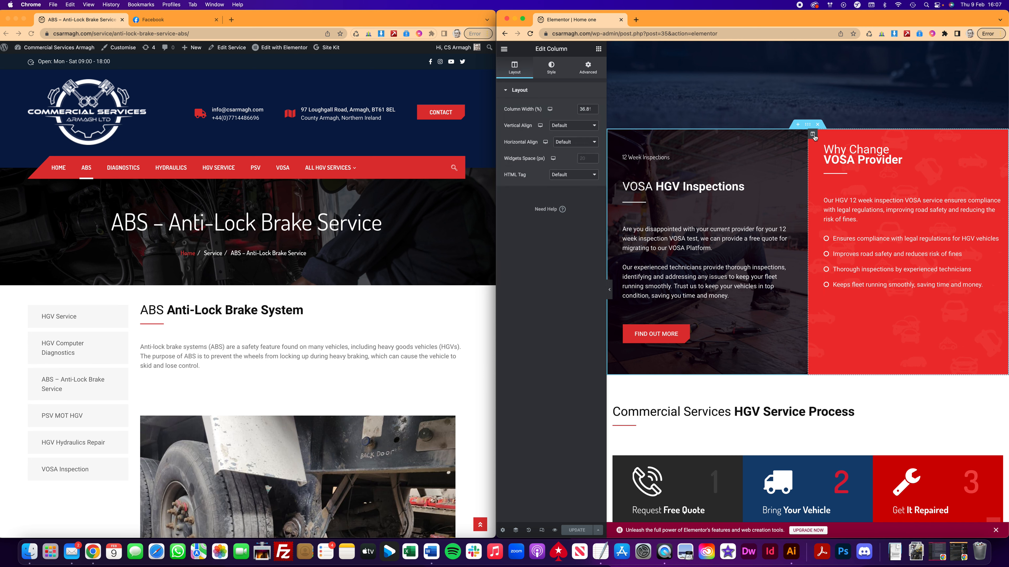
Review the background, background overlay, border and typography style settings of the Why Change VOSA Provider column.
left_click(551, 68)
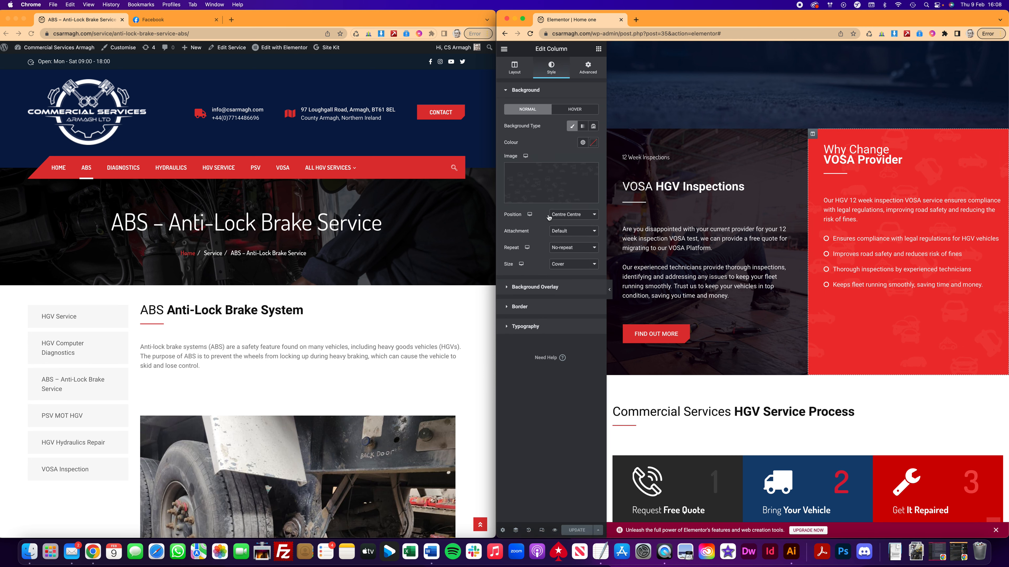
left_click(555, 287)
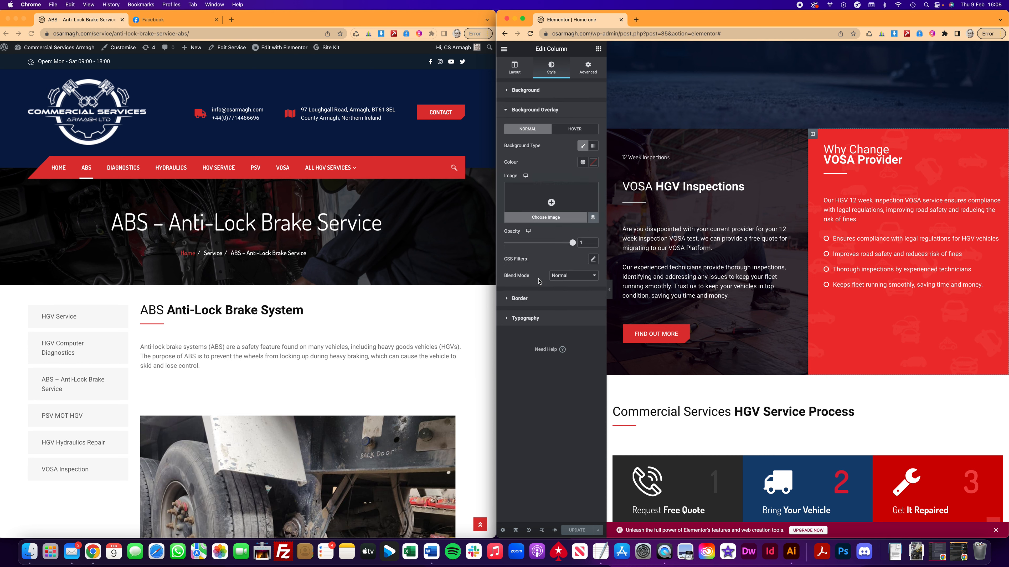
left_click(536, 302)
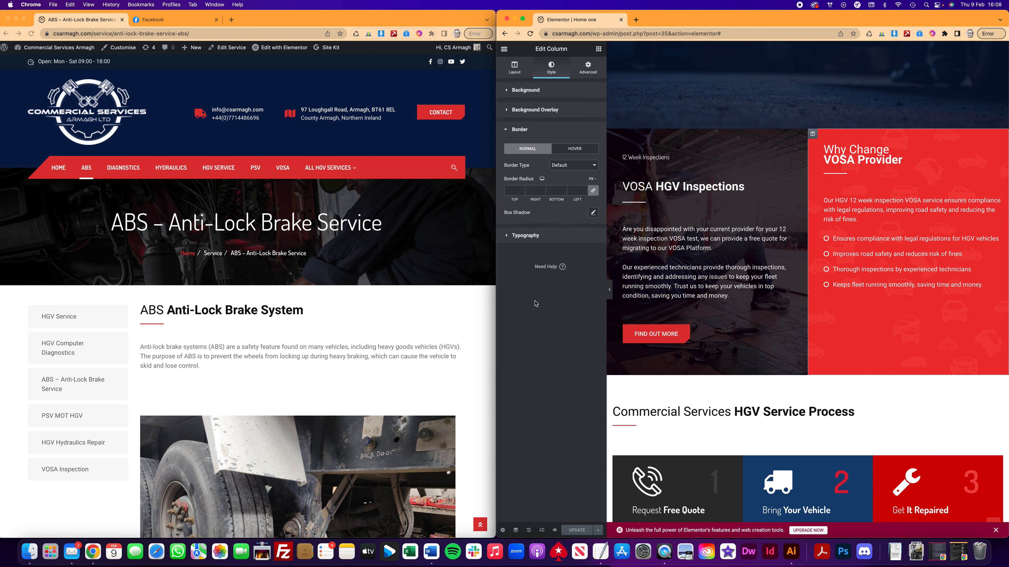
left_click(547, 236)
Review the Why Change VOSA Provider column's advanced settings, including spacing, motion effects, responsive visibility, attributes and custom CSS.
left_click(587, 68)
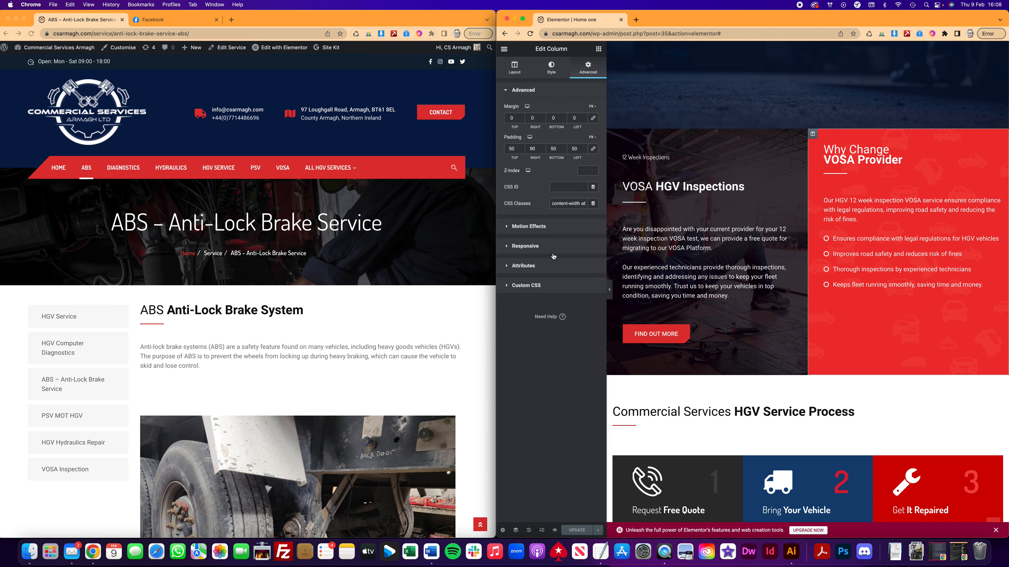
left_click(548, 233)
left_click(554, 149)
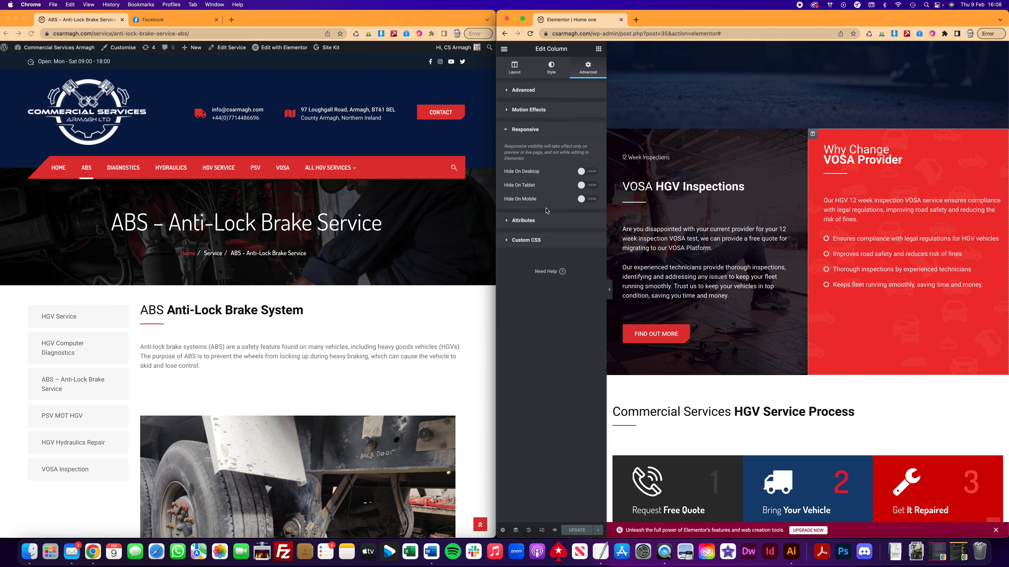
left_click(545, 230)
left_click(540, 292)
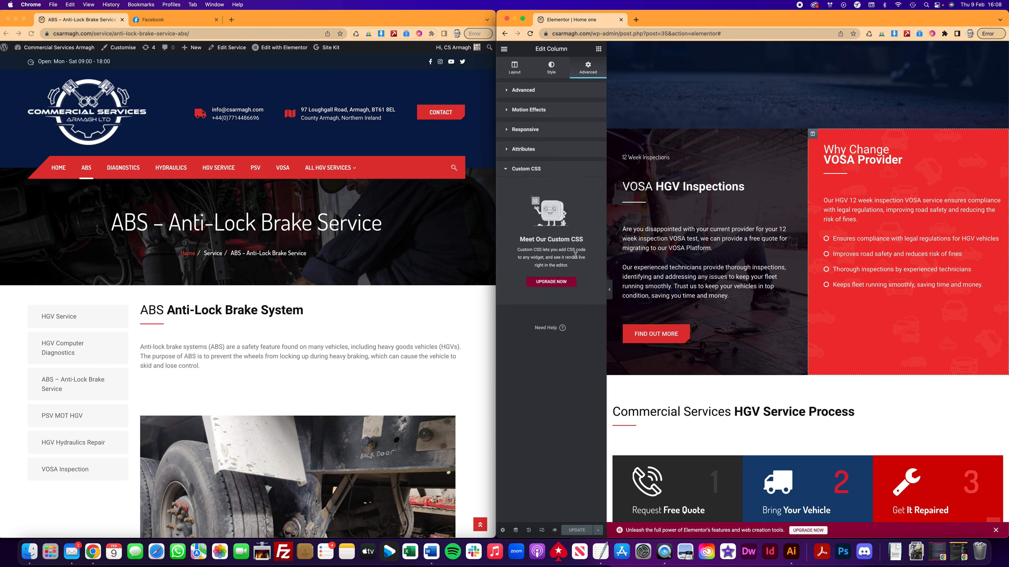
Recheck the VOSA provider column's normal and hover background and overlay settings, and inspect its CSS classes.
left_click(551, 70)
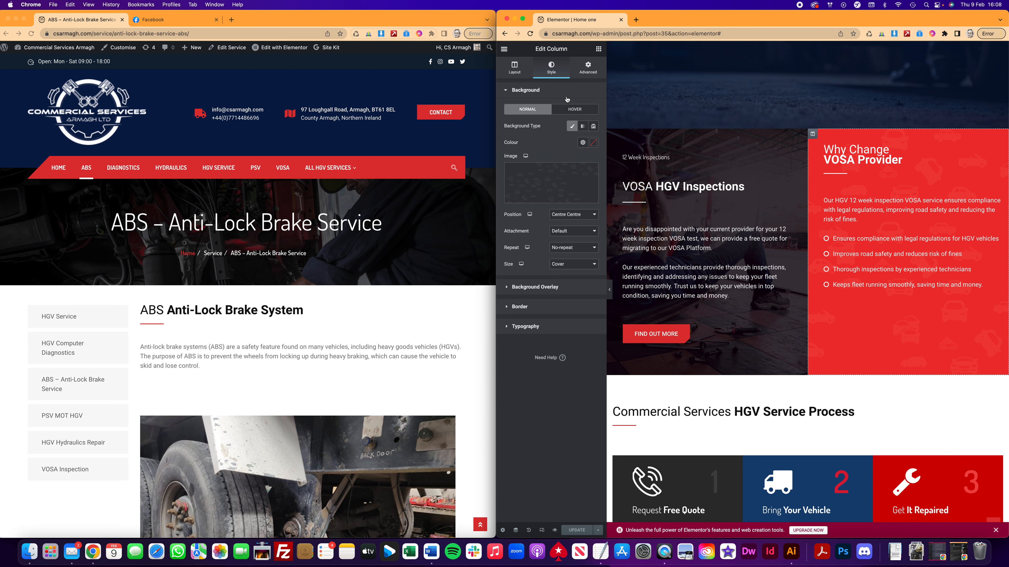
left_click(568, 109)
left_click(536, 110)
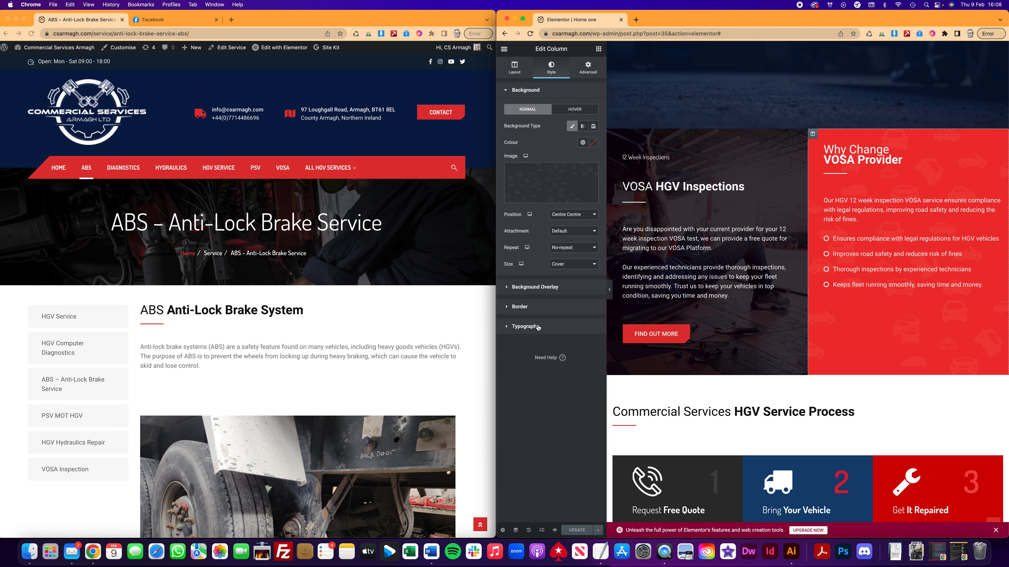
left_click(541, 288)
left_click(575, 128)
left_click(538, 134)
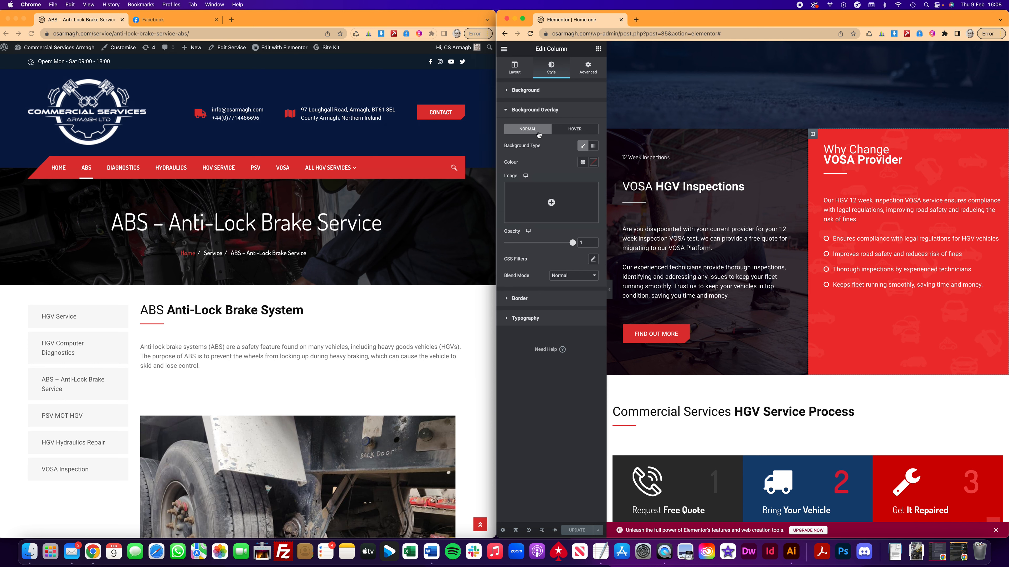
left_click(576, 72)
left_click_drag(553, 203, 591, 206)
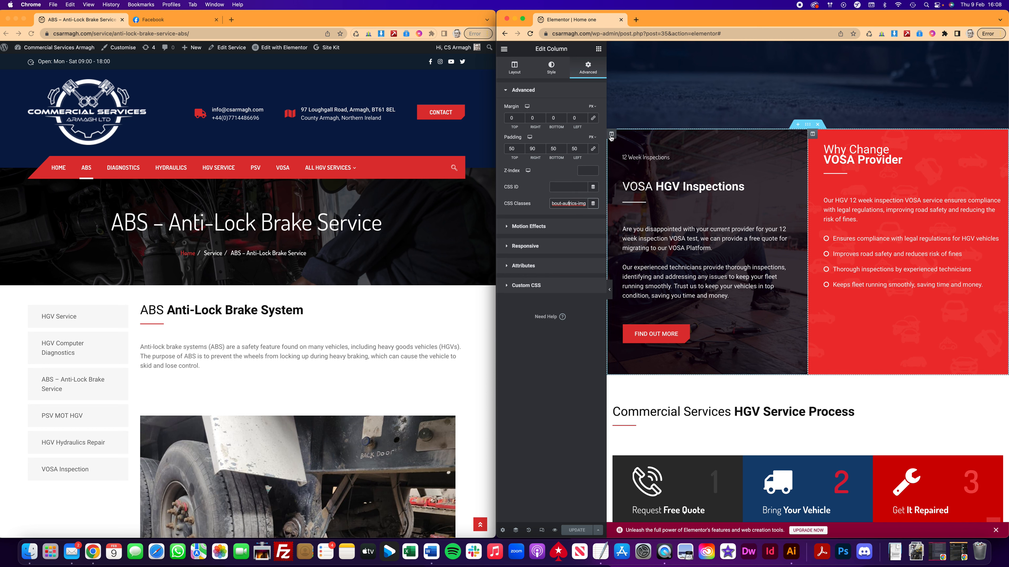
Review the VOSA HGV Inspections column's background image and overlay, and the background style of the section containing both columns.
left_click(612, 134)
left_click(550, 70)
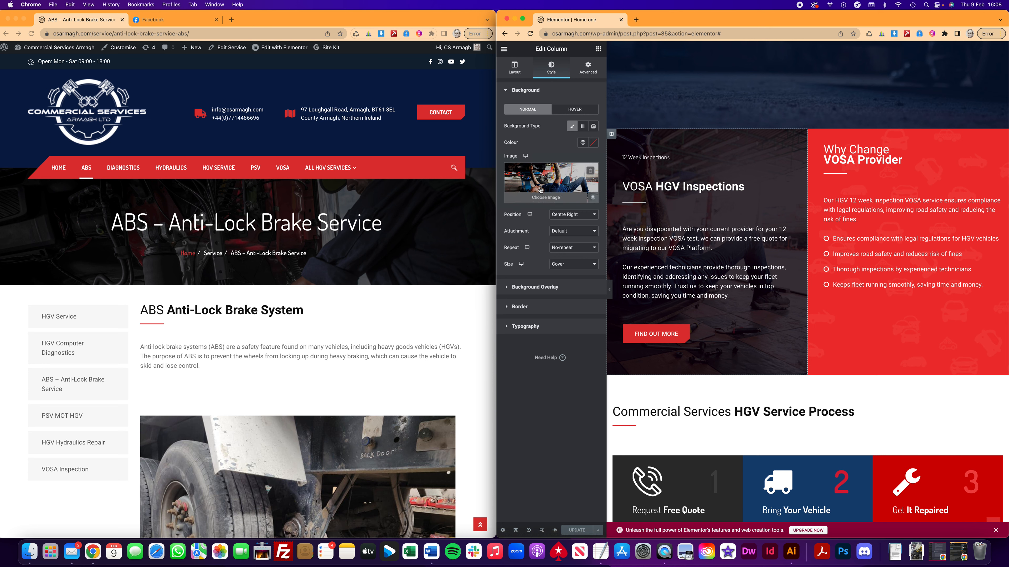
left_click(545, 287)
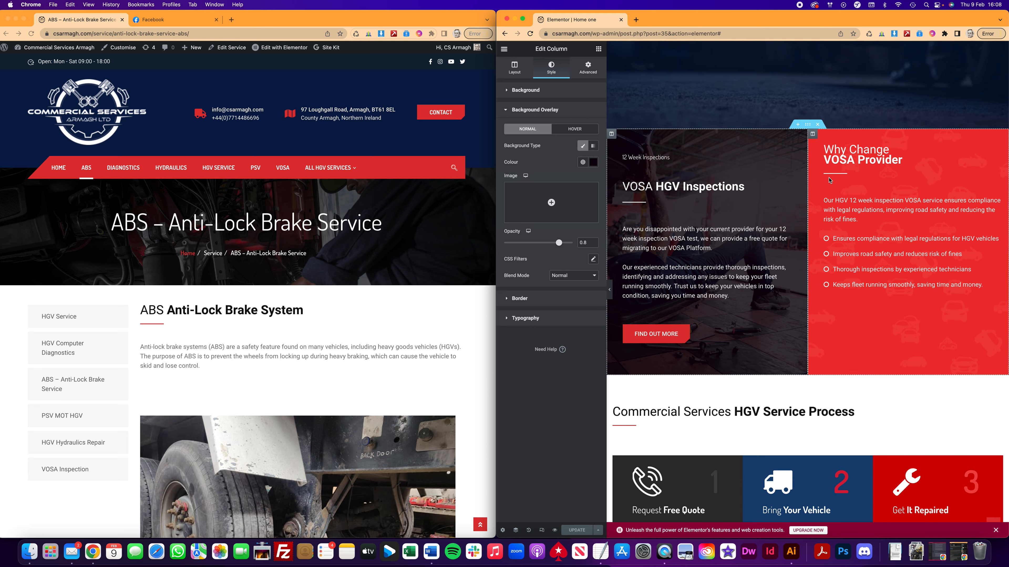
left_click(811, 126)
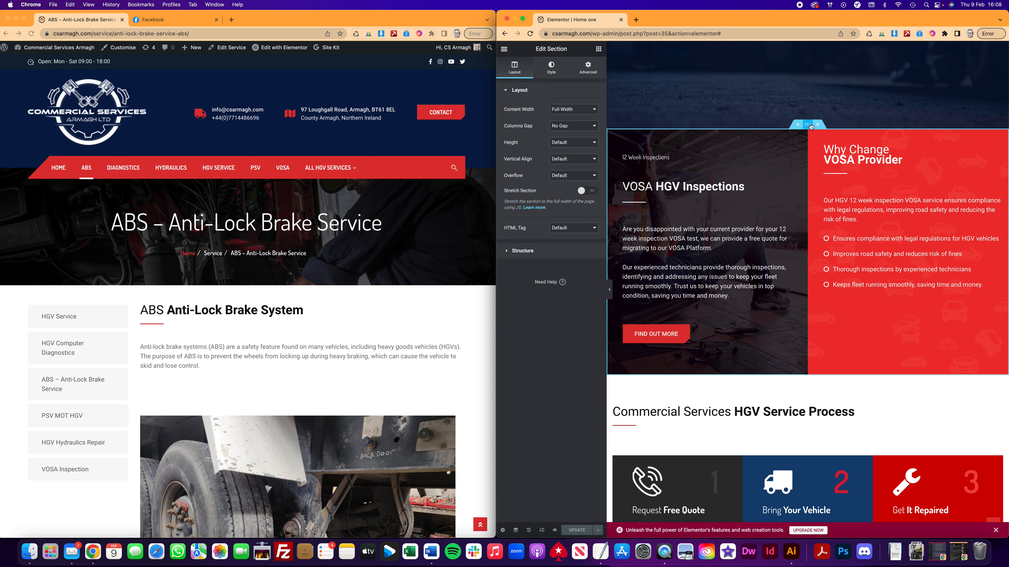
left_click(552, 65)
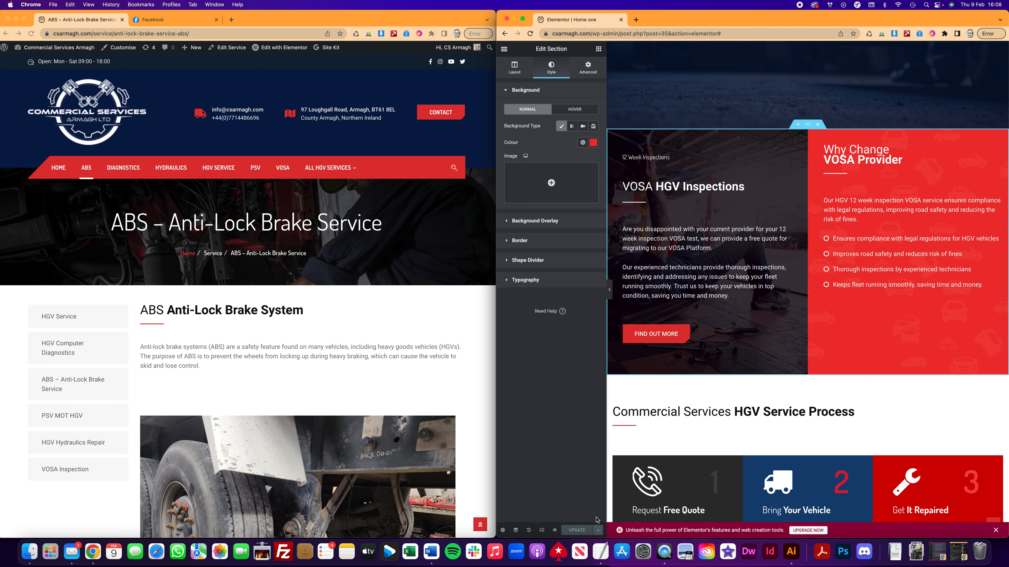
Look over the rest of the home page in Elementor and leave the editor for the page's live view.
scroll(871, 333, "down", 3)
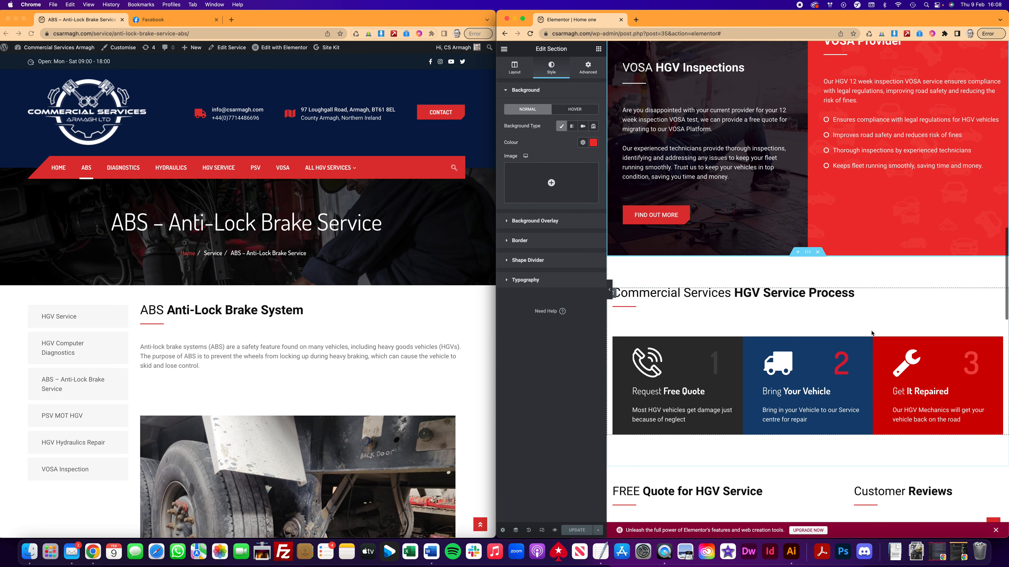
scroll(871, 333, "down", 4)
scroll(850, 329, "down", 11)
scroll(832, 307, "up", 20)
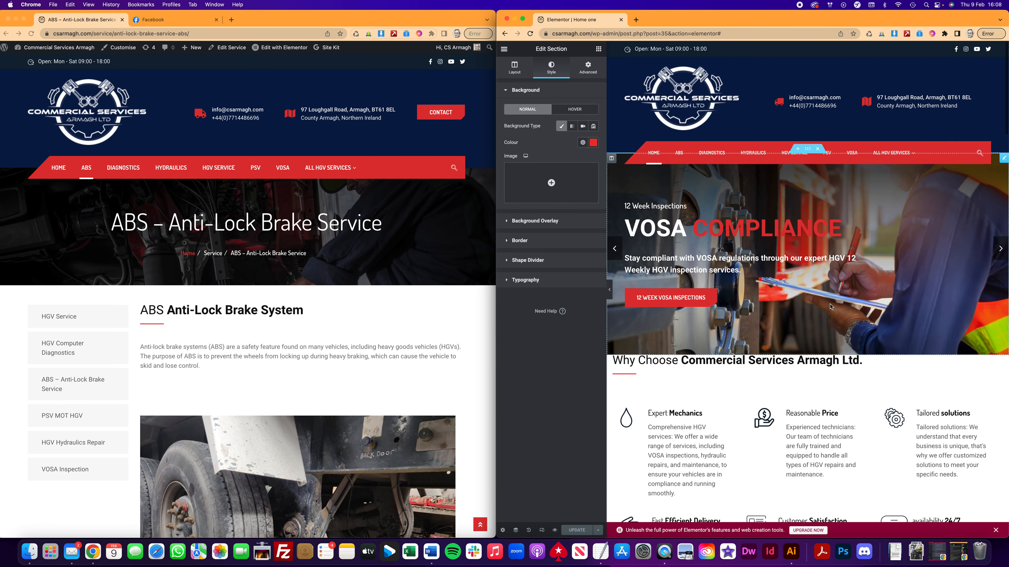
left_click(504, 49)
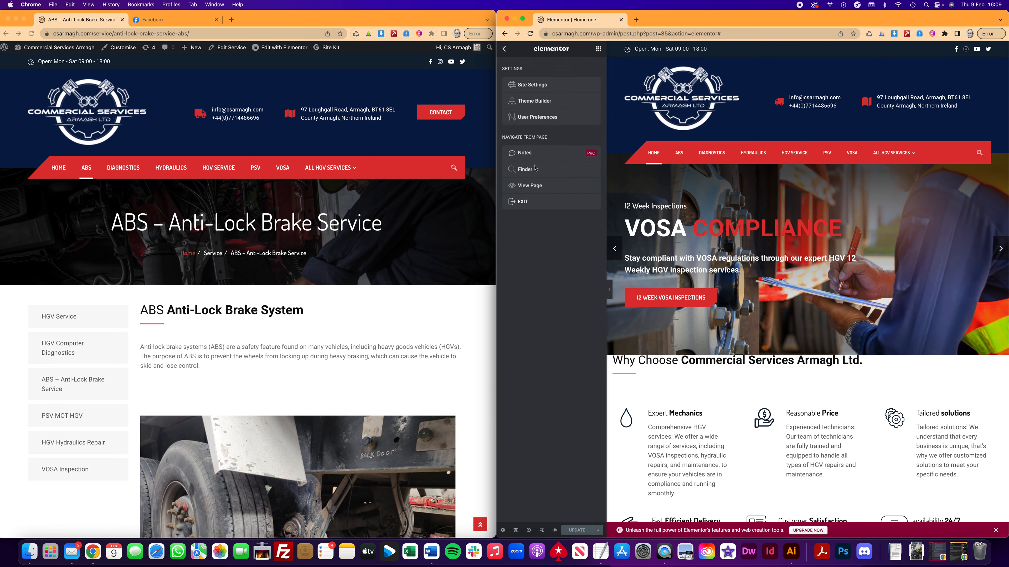
left_click(530, 185)
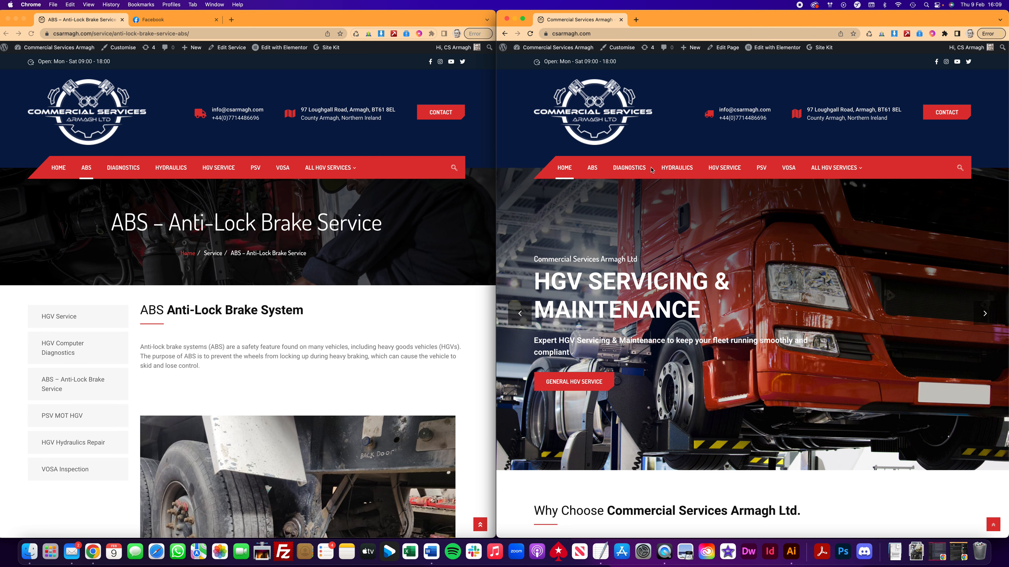
Examine the live home page from the opening hours in the header down to the Service Hours list in the footer.
mouse_move(840, 170)
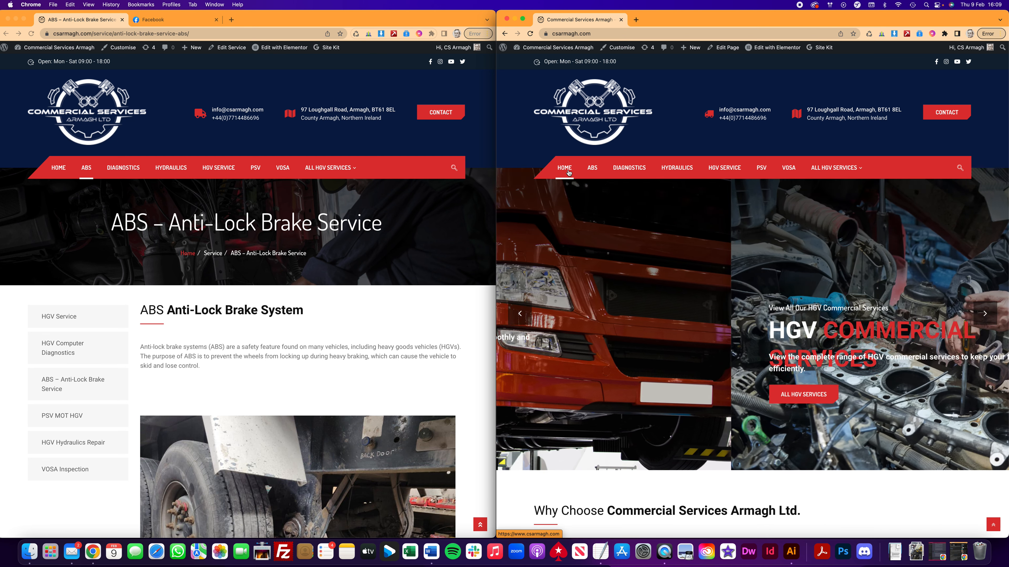
scroll(630, 229, "down", 7)
scroll(630, 229, "down", 20)
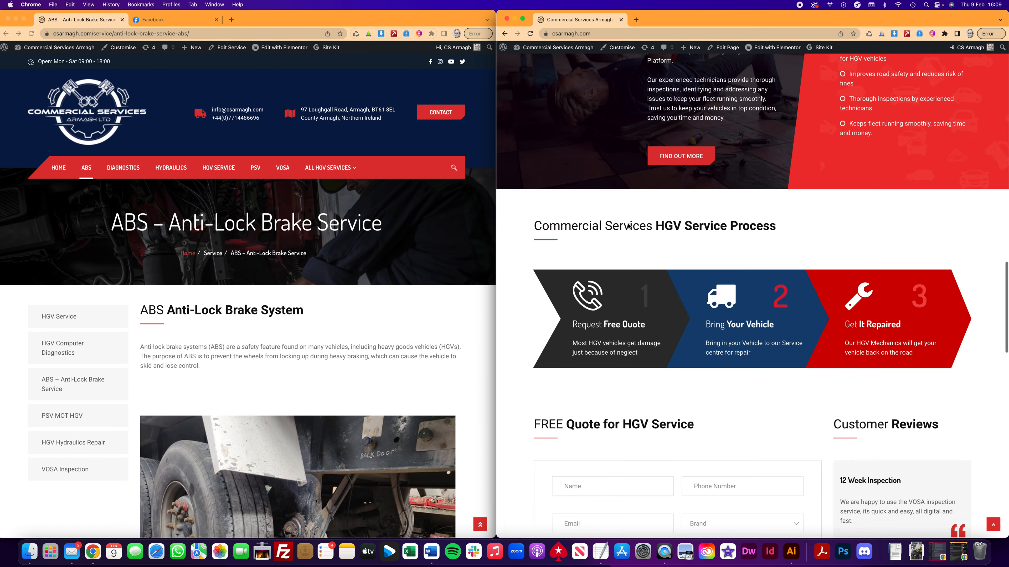
scroll(626, 220, "down", 5)
scroll(633, 167, "up", 20)
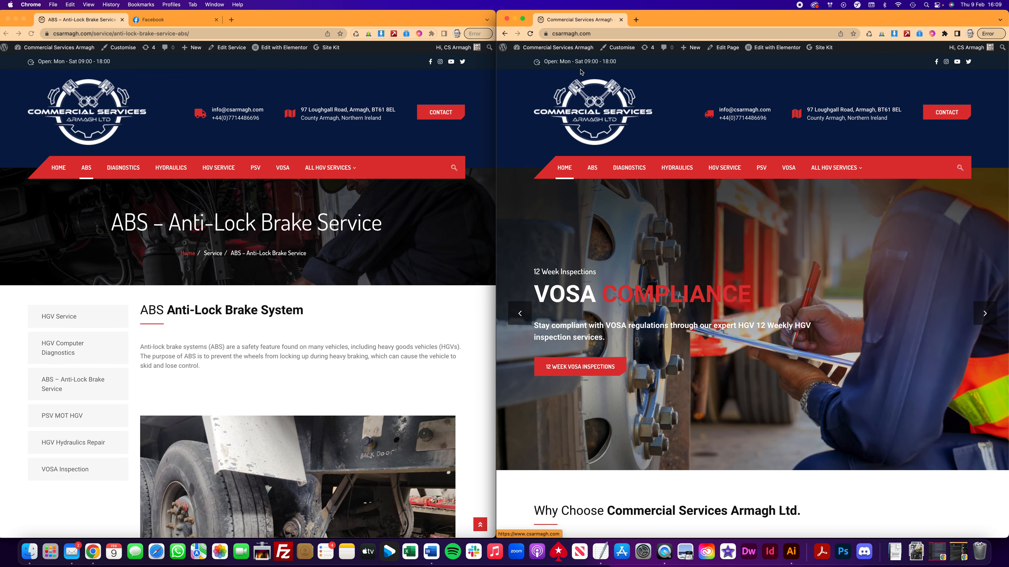
left_click_drag(554, 61, 609, 63)
scroll(854, 214, "down", 20)
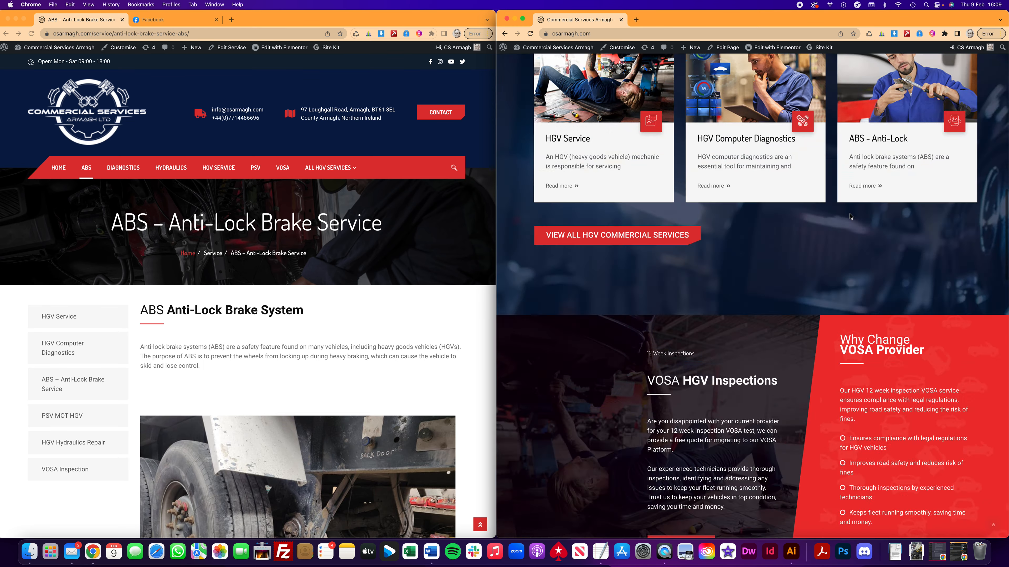
left_click_drag(924, 413, 878, 380)
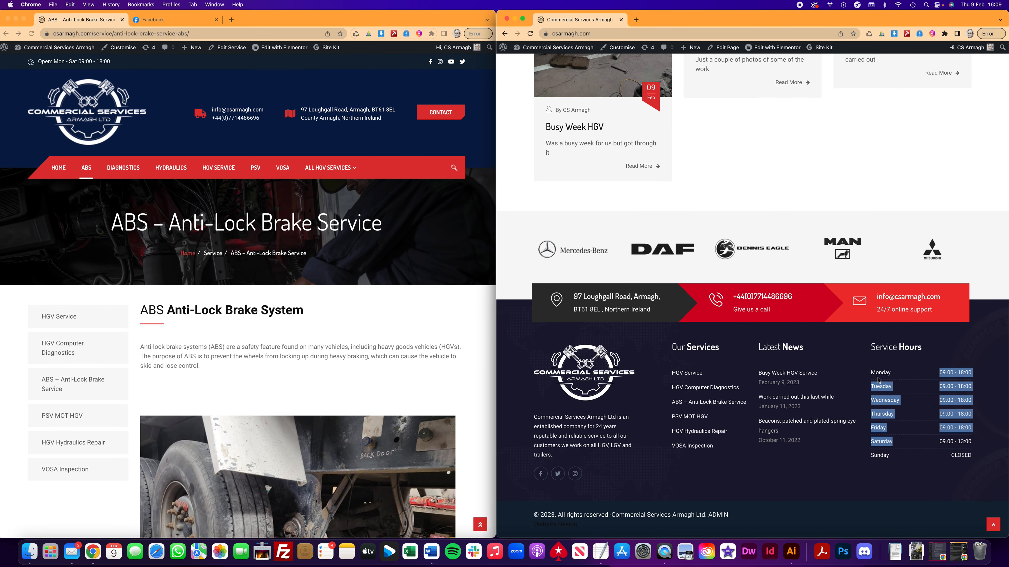
Open the site's widget settings and review the day-by-day hours fields of the Autrics Service Hour widget in Footer widget area 4.
mouse_move(530, 47)
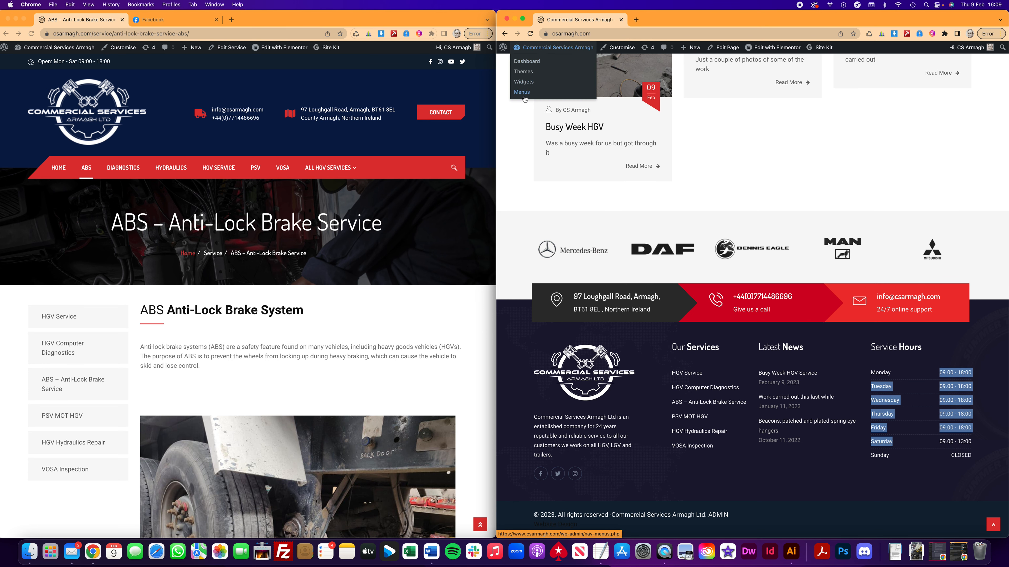
left_click(523, 82)
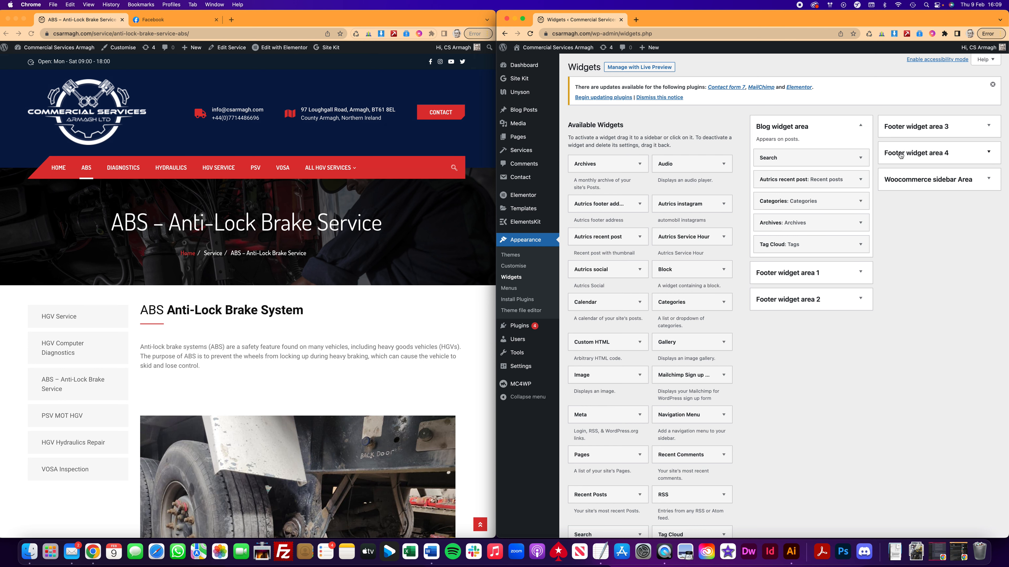
left_click(988, 152)
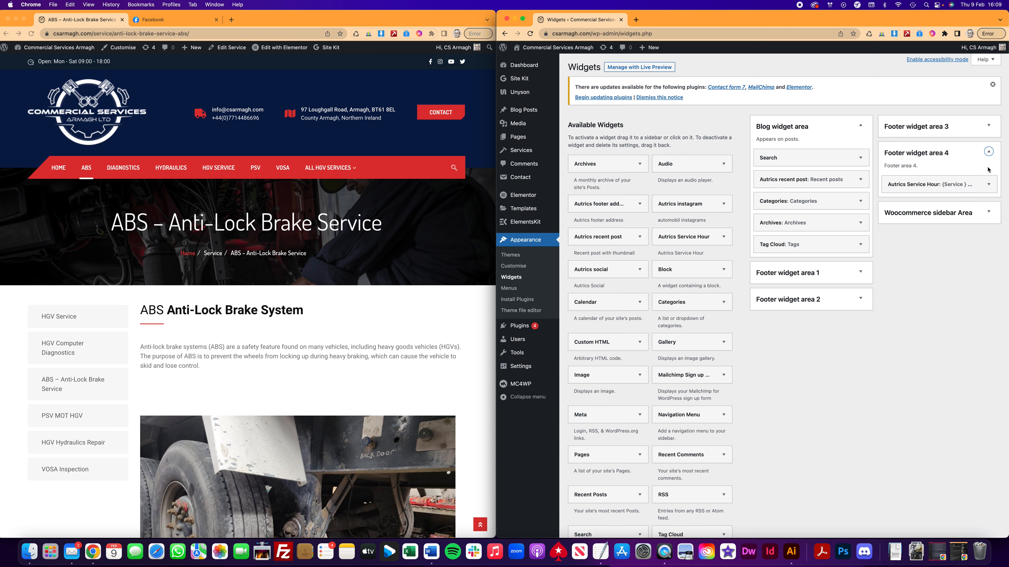
left_click(989, 184)
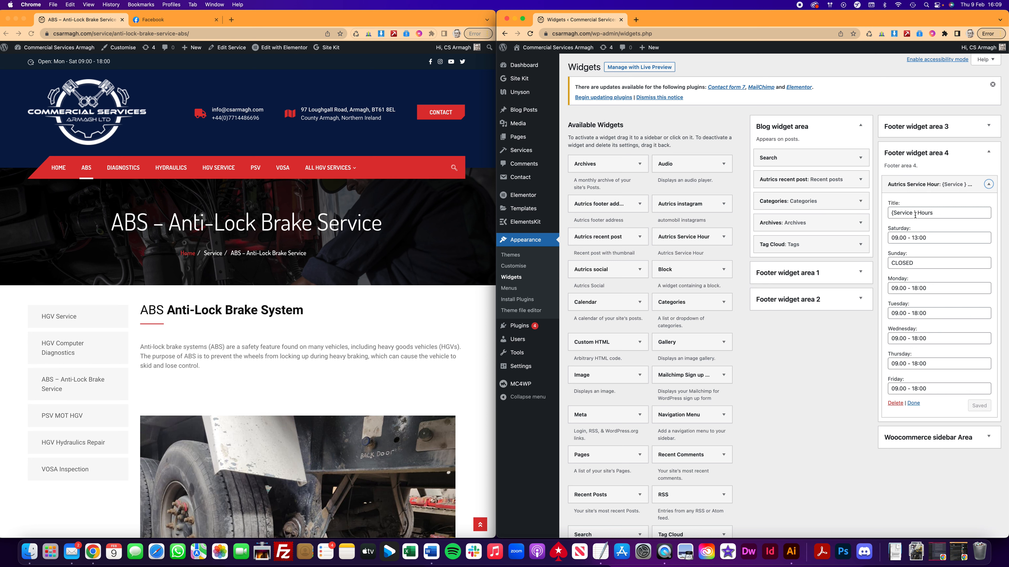
left_click_drag(898, 237, 916, 238)
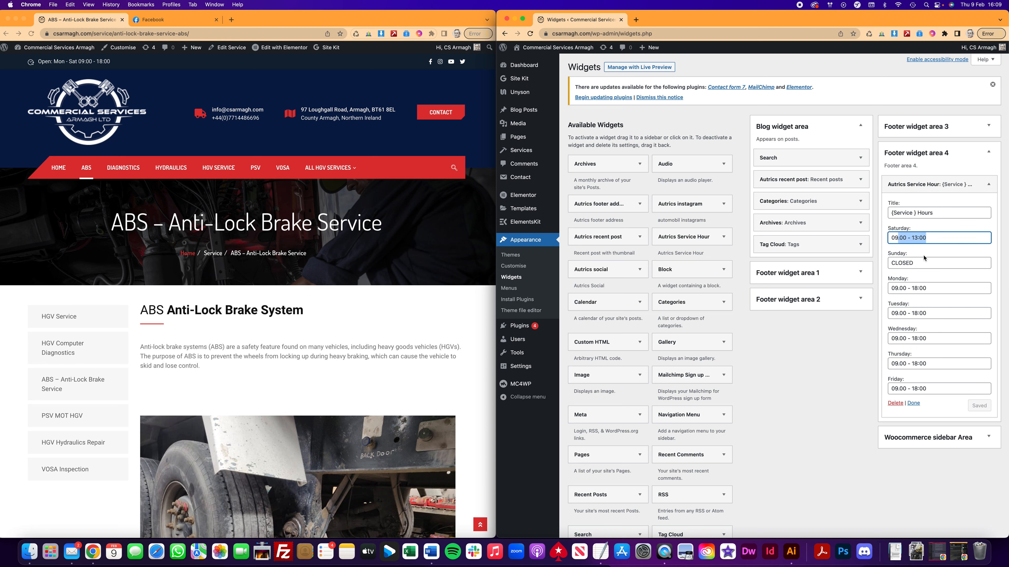
left_click_drag(914, 263, 904, 263)
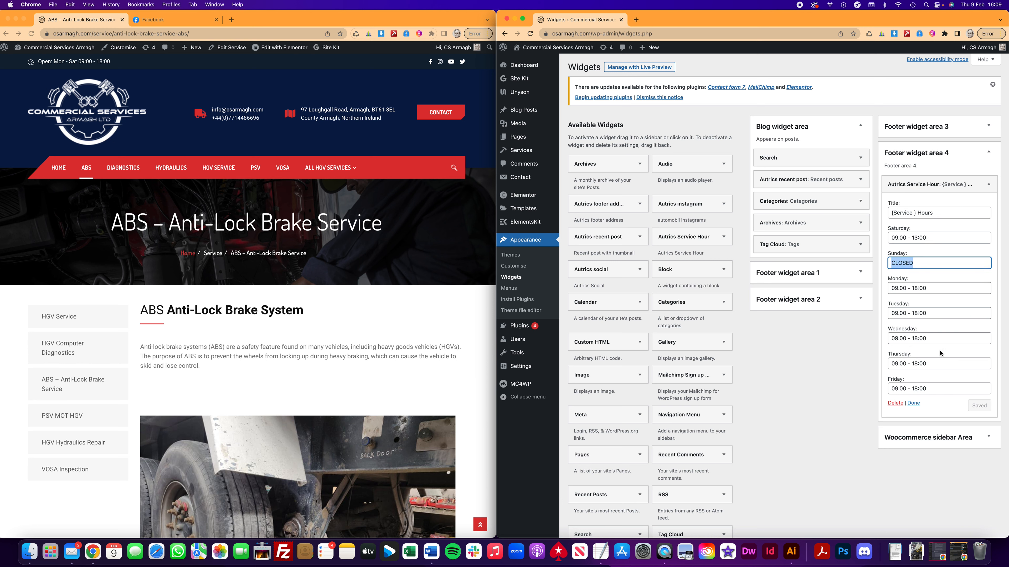
left_click(940, 362)
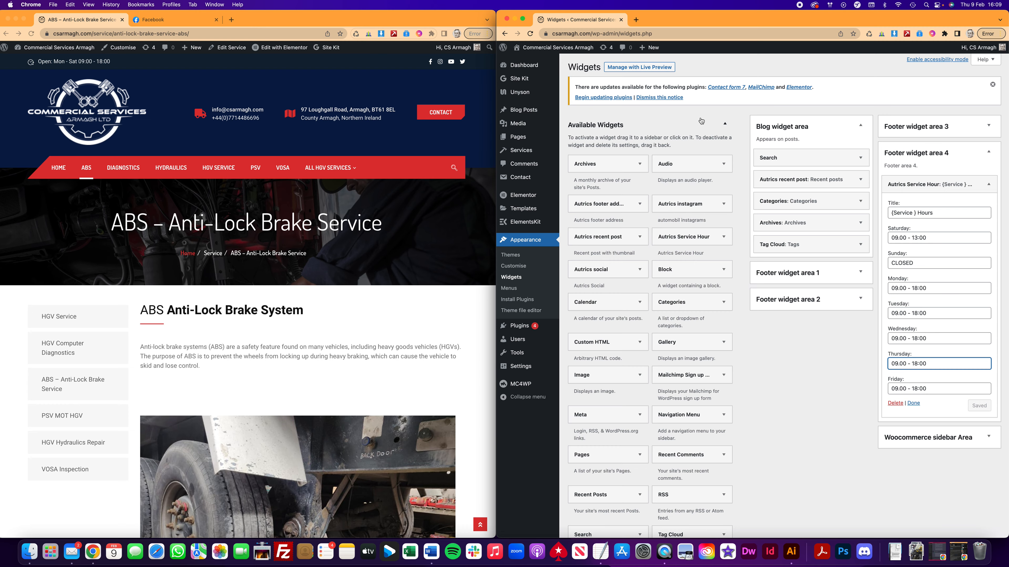
Compare the live footer with Footer widget areas 3 and 2, checking the Our Services navigation menu widget's settings.
scroll(322, 226, "down", 15)
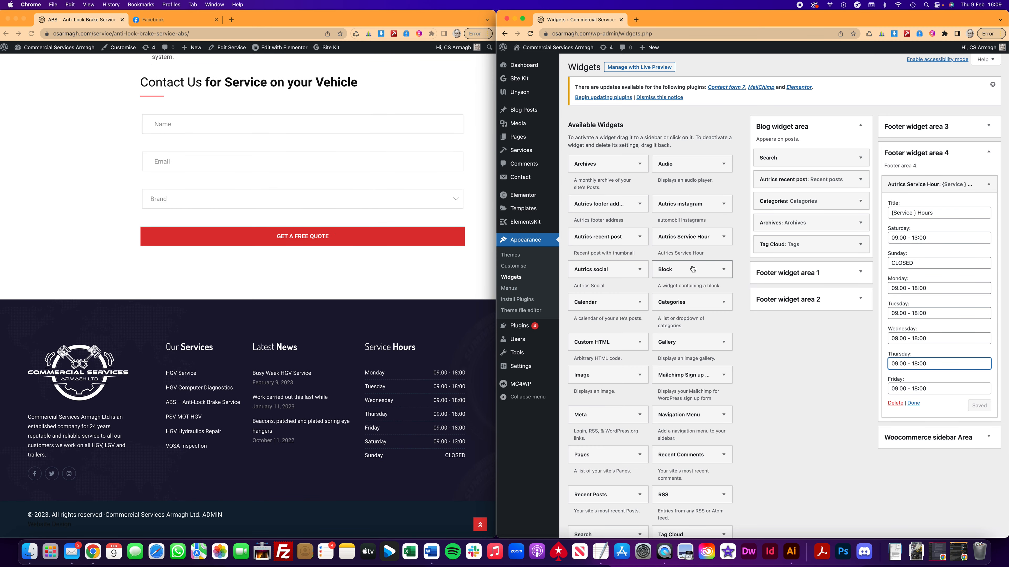
left_click(989, 125)
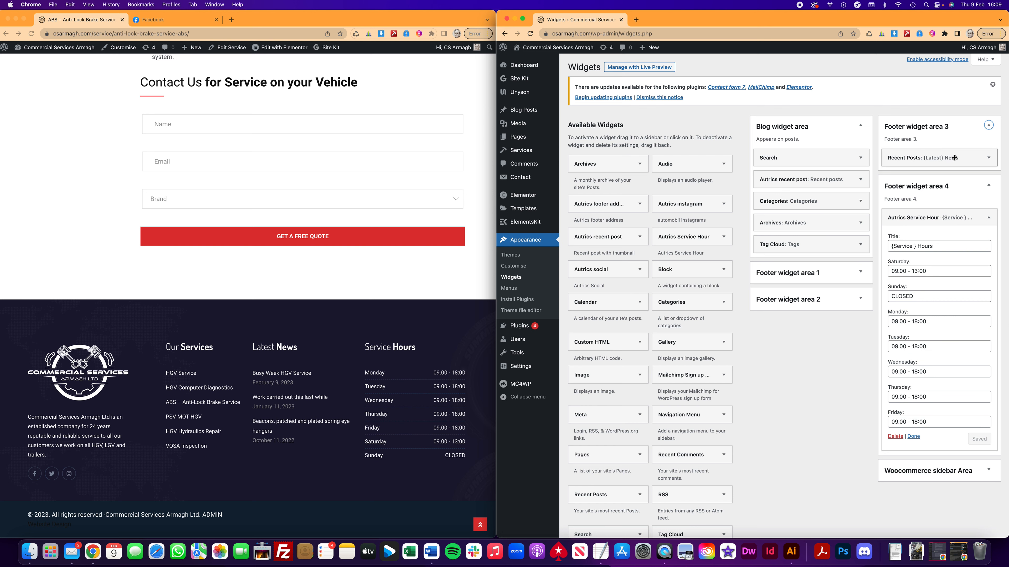
left_click(860, 300)
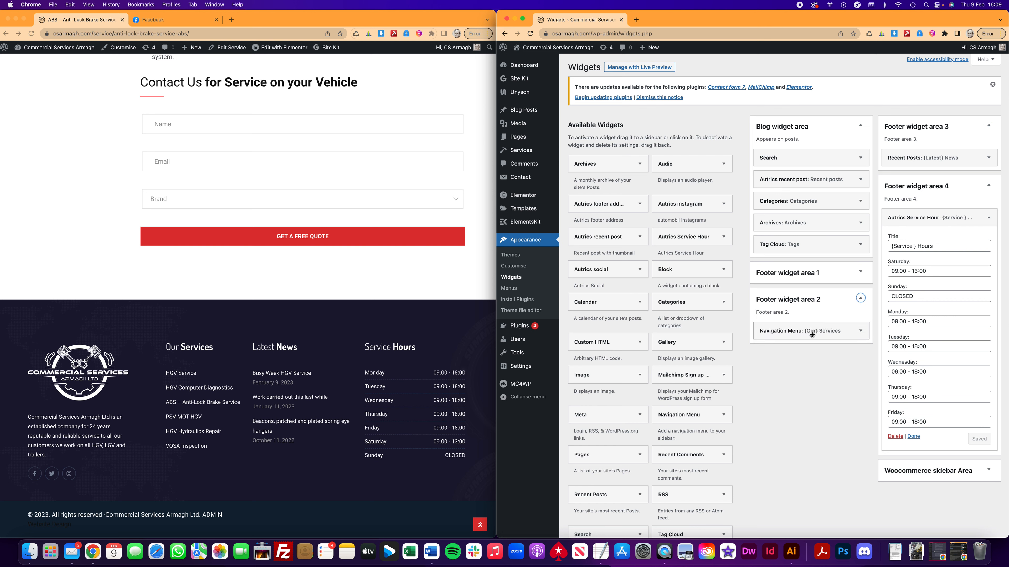
left_click(860, 331)
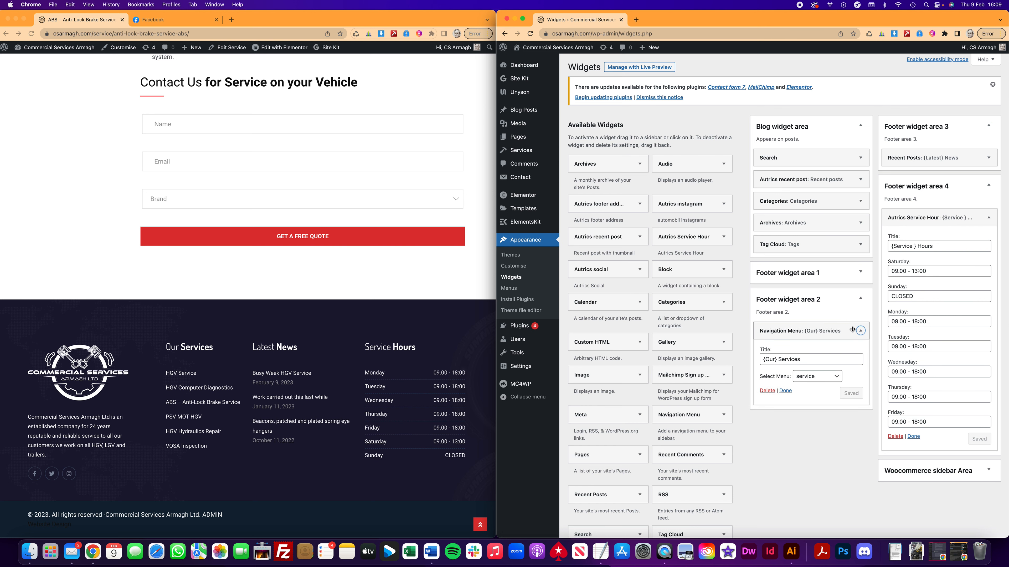
left_click(860, 331)
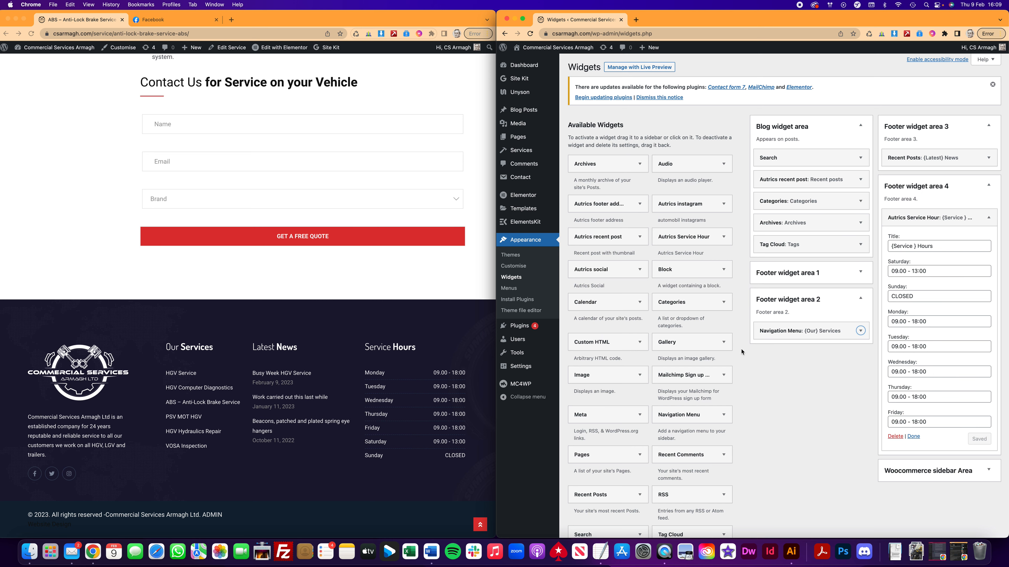
Expand Footer widget area 1 and review its Text widget.
left_click(859, 274)
left_click(861, 307)
left_click(860, 306)
left_click(860, 326)
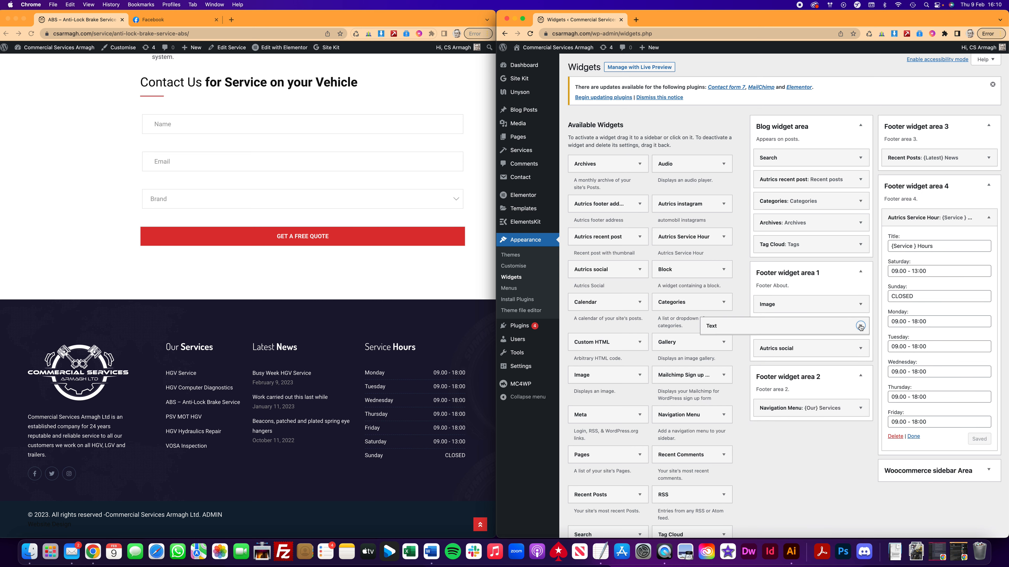
left_click(861, 326)
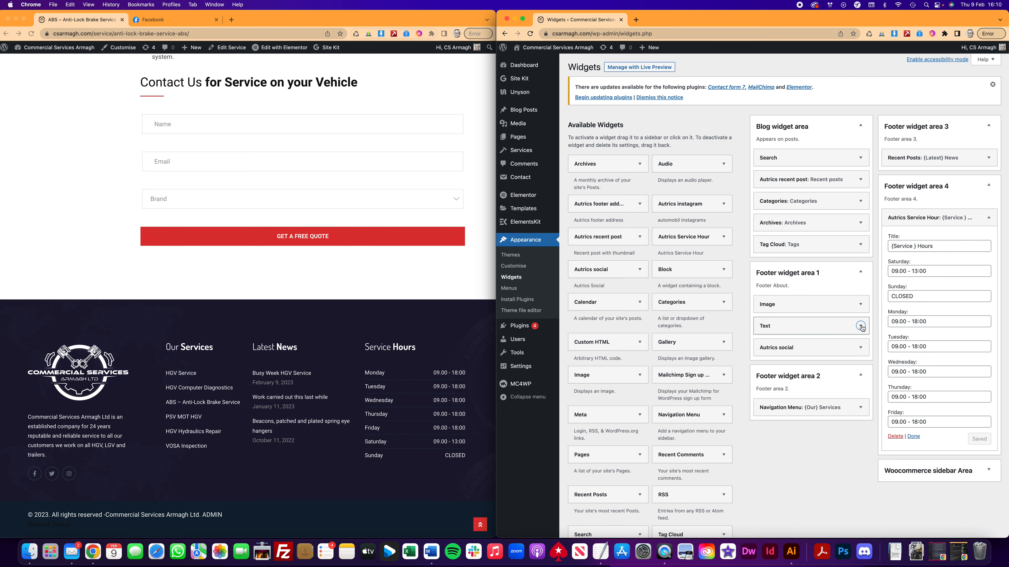
Clear the Twitter and Instagram links in Footer widget area 1's Autrics social widget, keep the Facebook link, and save the widget.
left_click(861, 347)
scroll(837, 383, "down", 2)
scroll(837, 382, "down", 1)
left_click(796, 354)
left_click(791, 425)
scroll(814, 431, "down", 10)
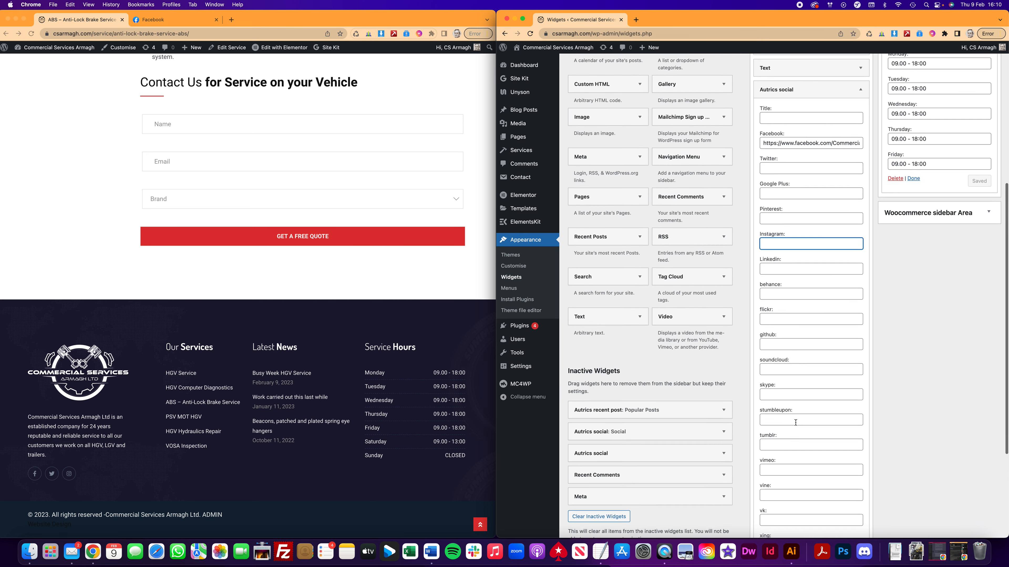
left_click(850, 438)
scroll(810, 278, "up", 4)
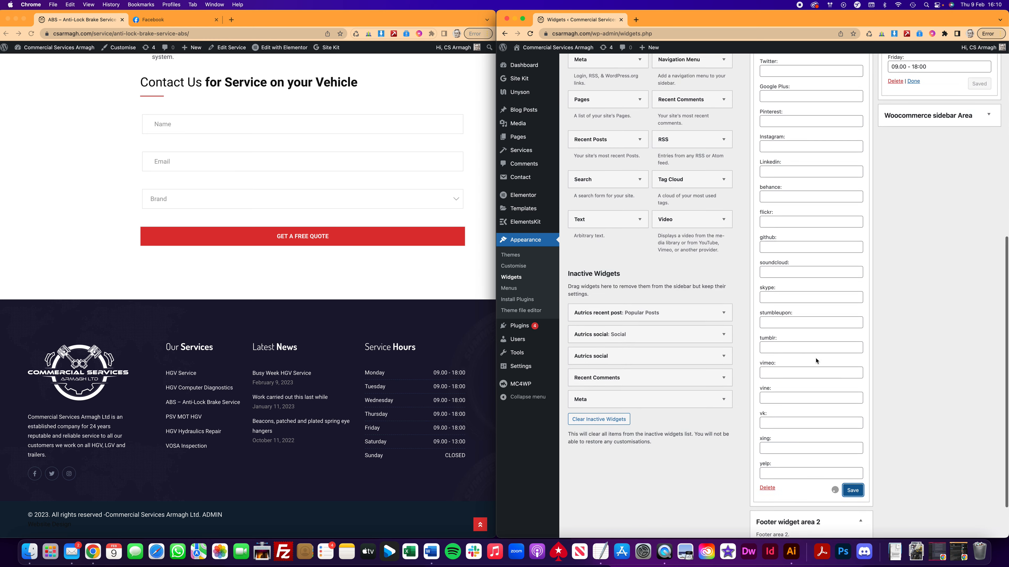
scroll(808, 278, "up", 2)
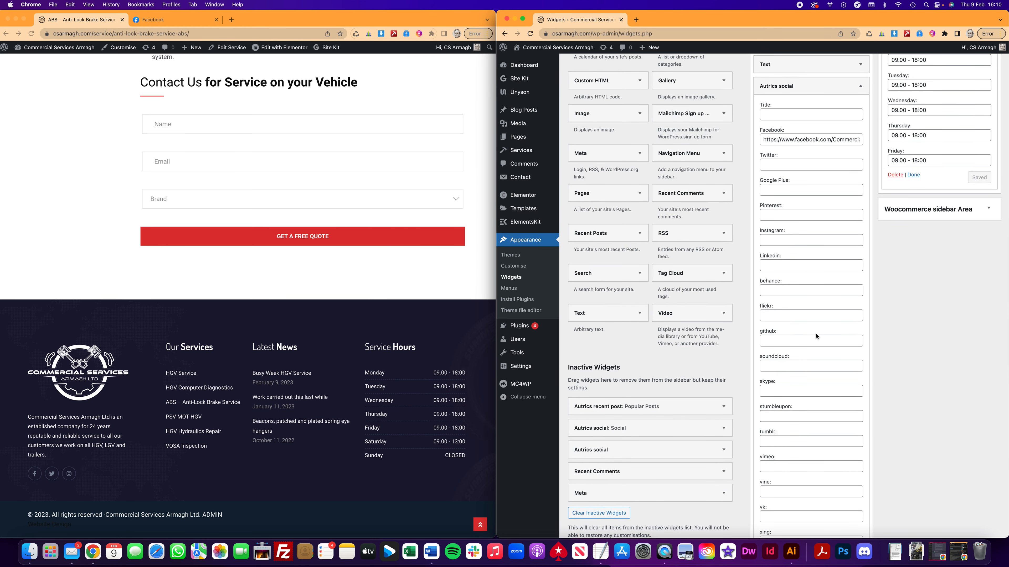
scroll(819, 326, "up", 8)
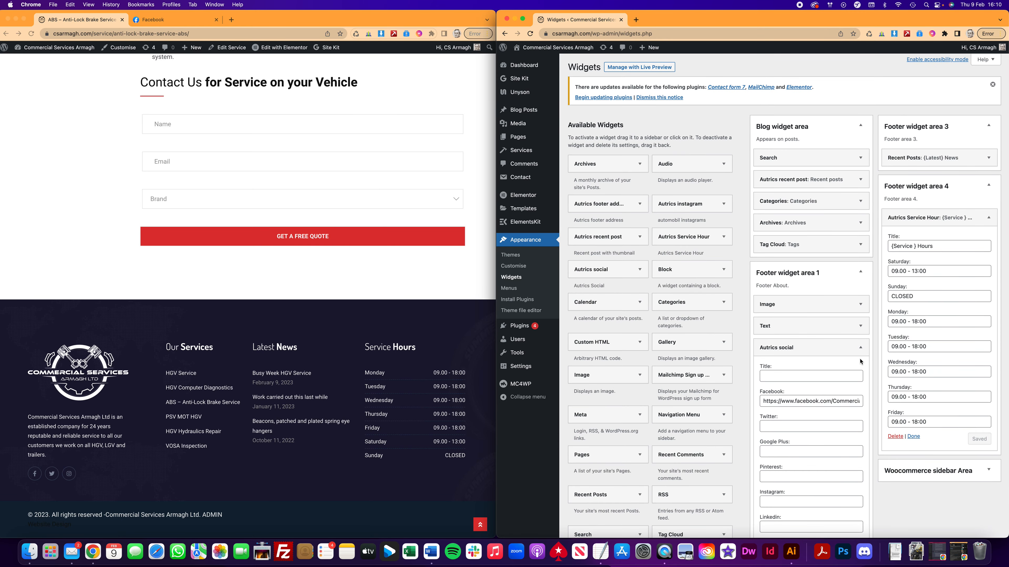
left_click(860, 348)
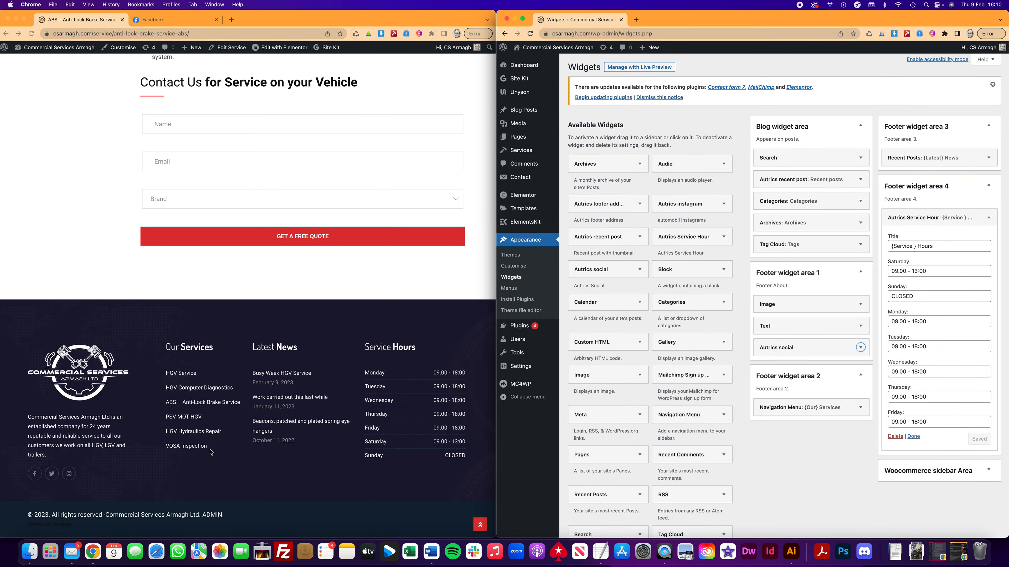
Reload the live ABS service page, check the footer's social icons, and return to the top of the page.
left_click(124, 471)
left_click(31, 34)
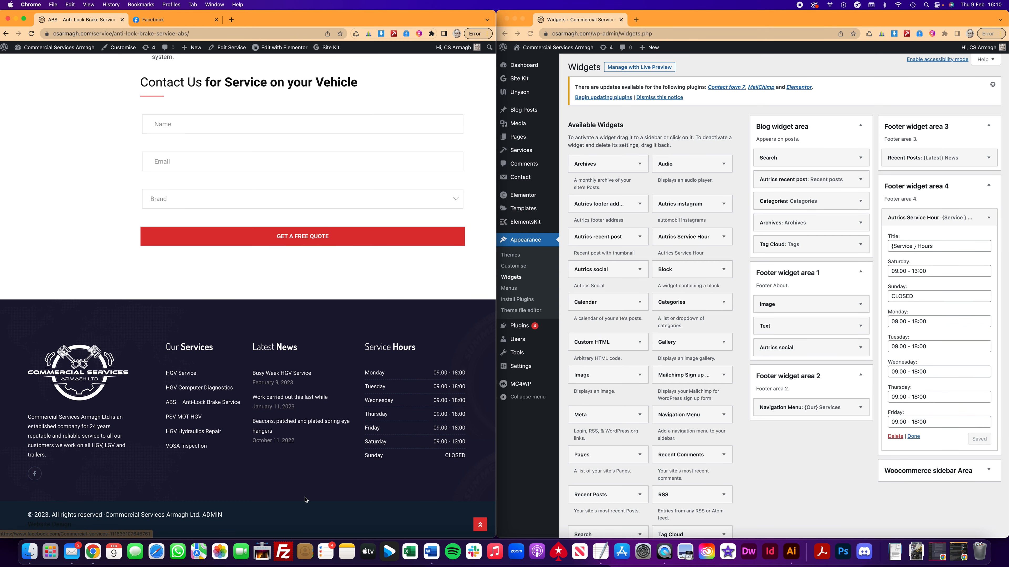
left_click(478, 525)
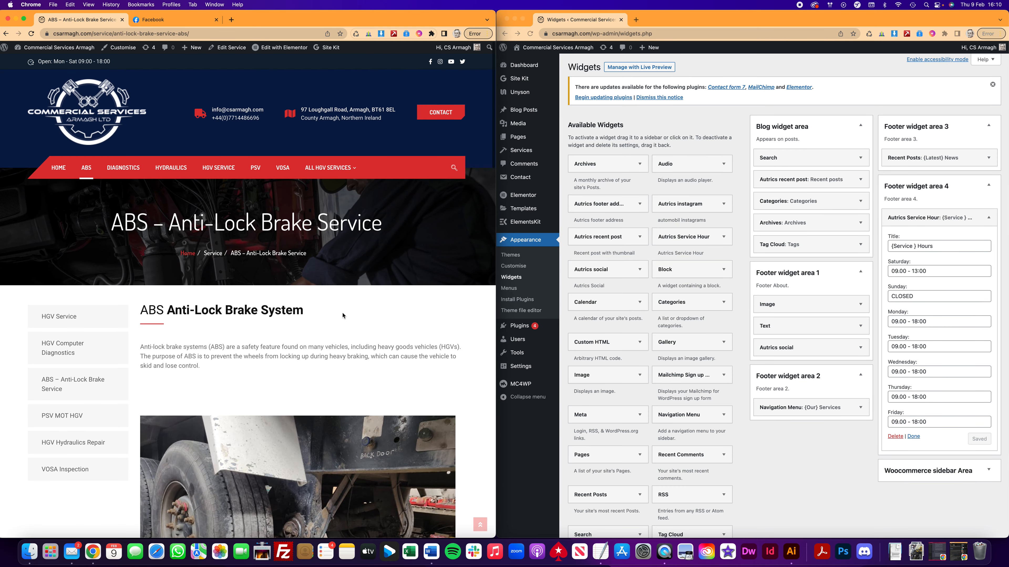
Open the site customiser and review the General settings in Theme settings, including the logo, preloader and breadcrumb options.
left_click(606, 129)
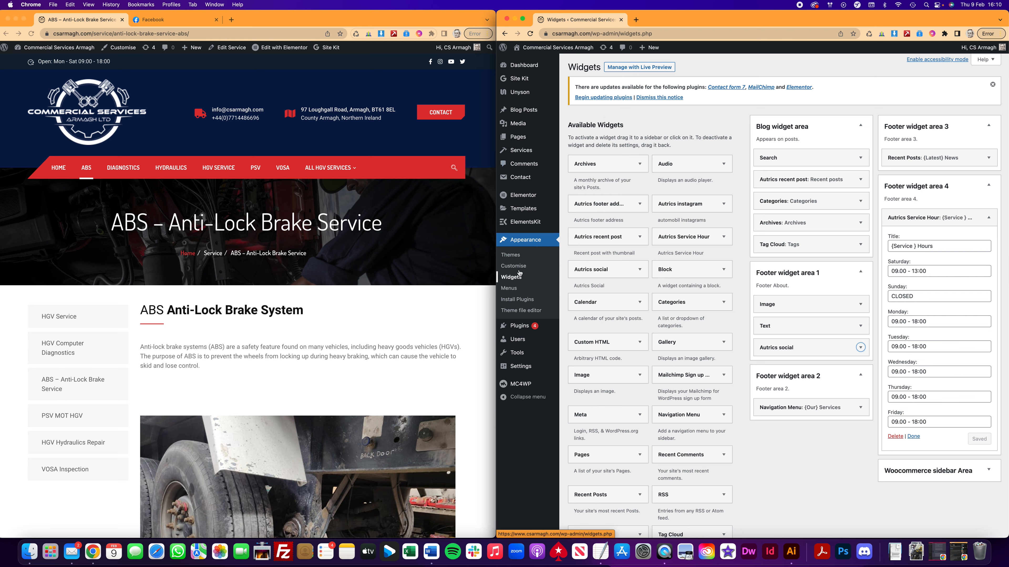
left_click(149, 77)
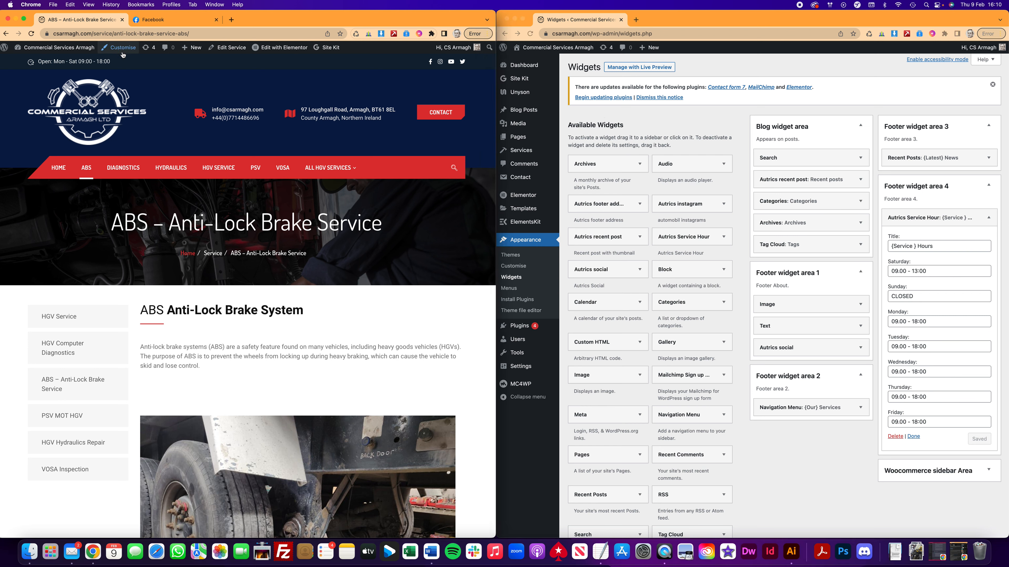
left_click(530, 244)
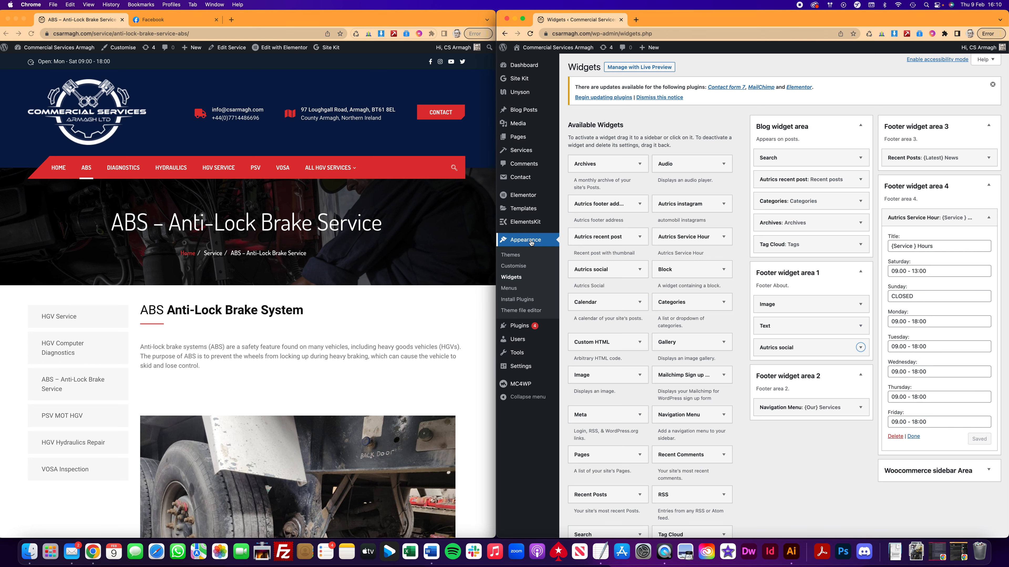
left_click(515, 268)
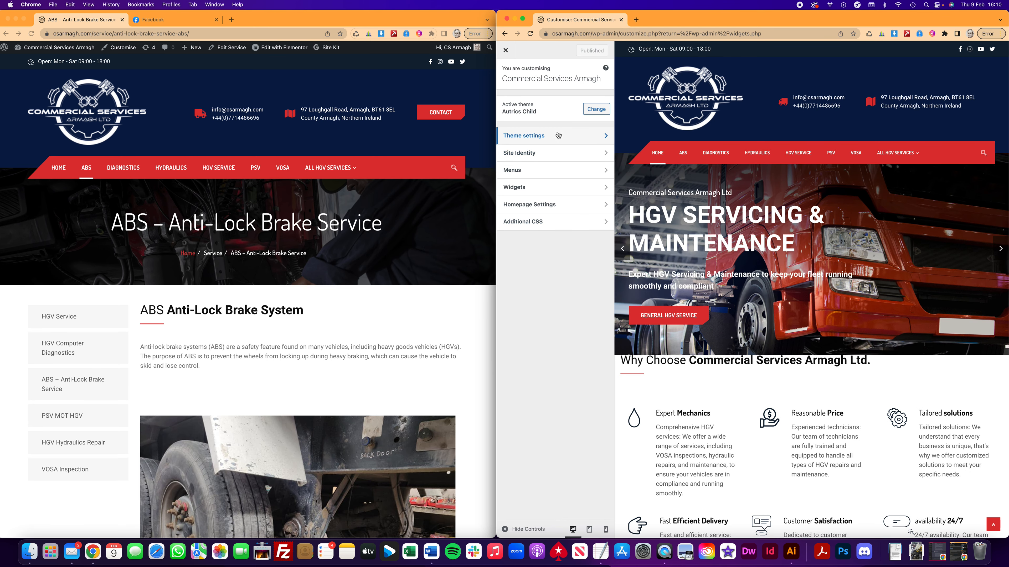
left_click(558, 135)
left_click(552, 104)
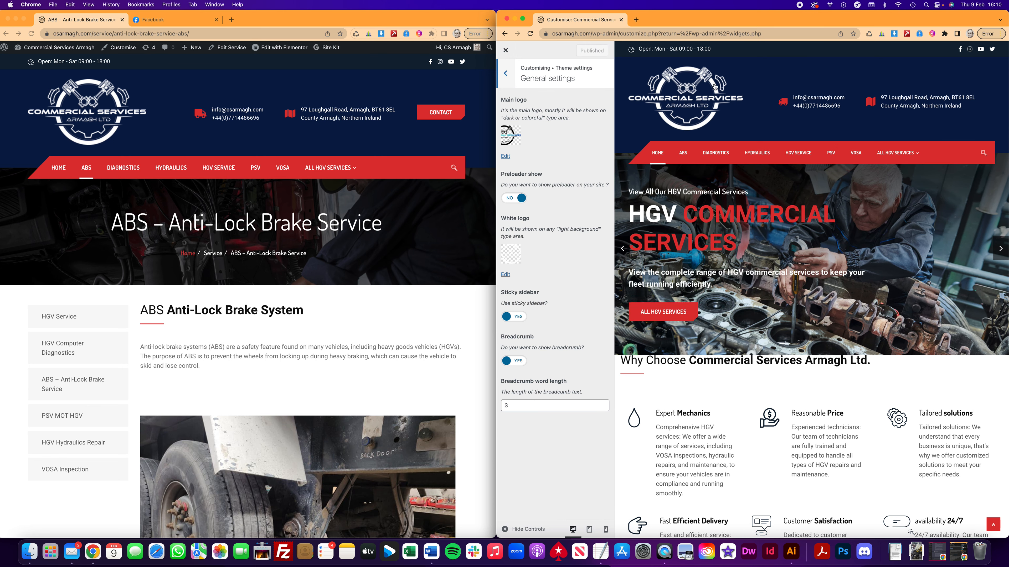
scroll(779, 224, "down", 5)
scroll(780, 223, "down", 7)
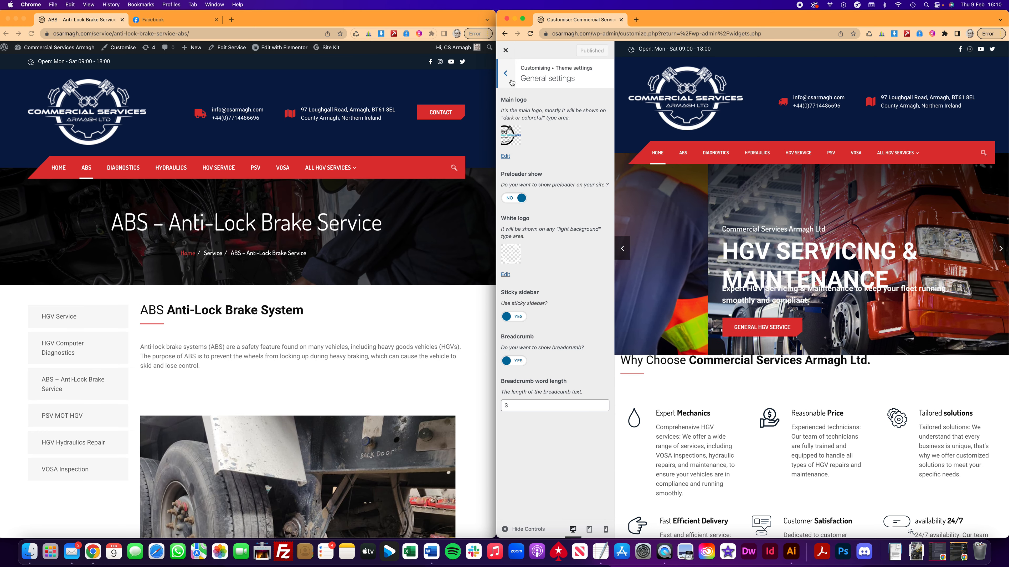
Review the theme's Style settings for the background, primary and secondary colours and the body and heading fonts.
left_click(506, 73)
left_click(528, 119)
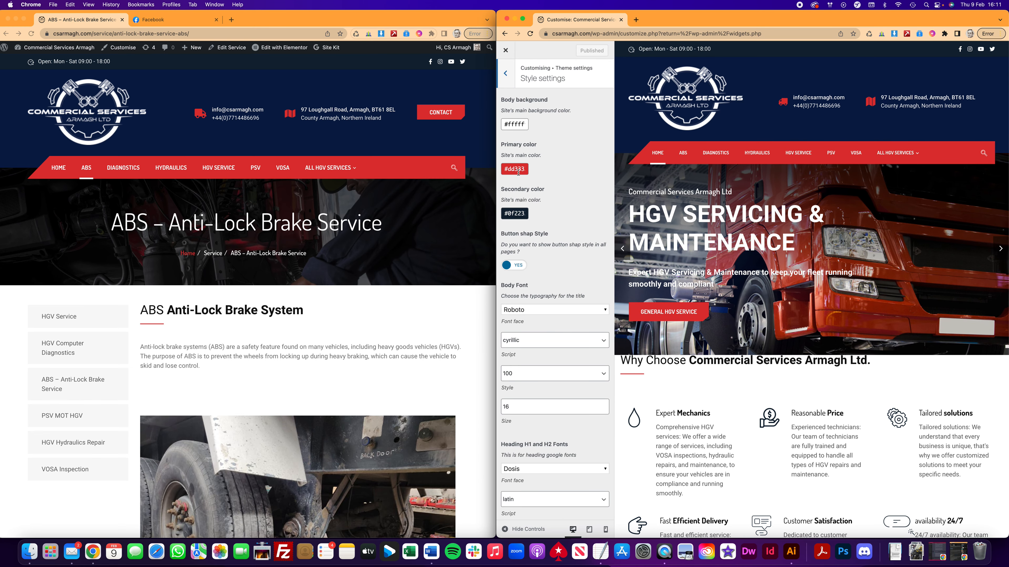
scroll(532, 384, "down", 3)
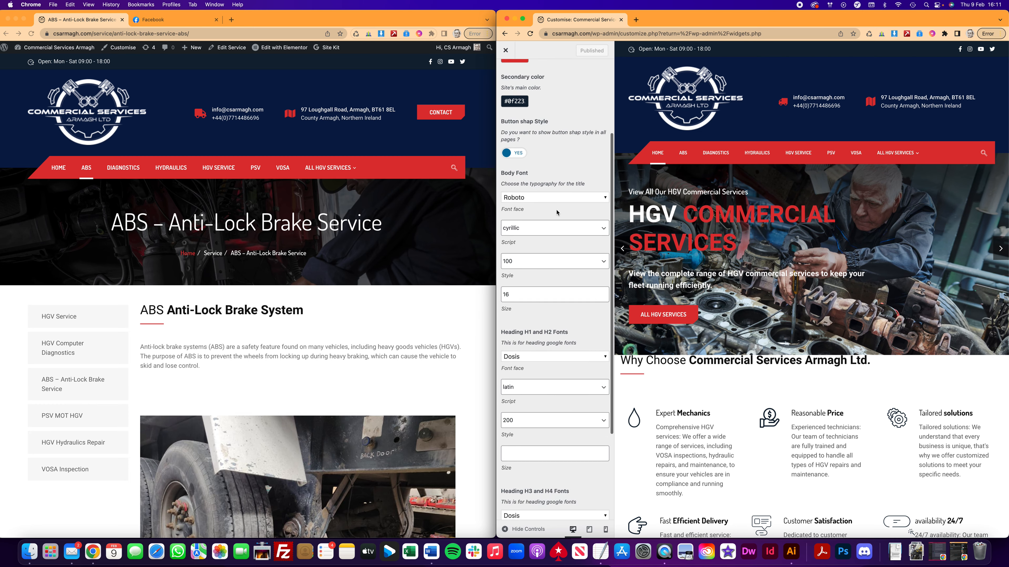
scroll(531, 385, "up", 5)
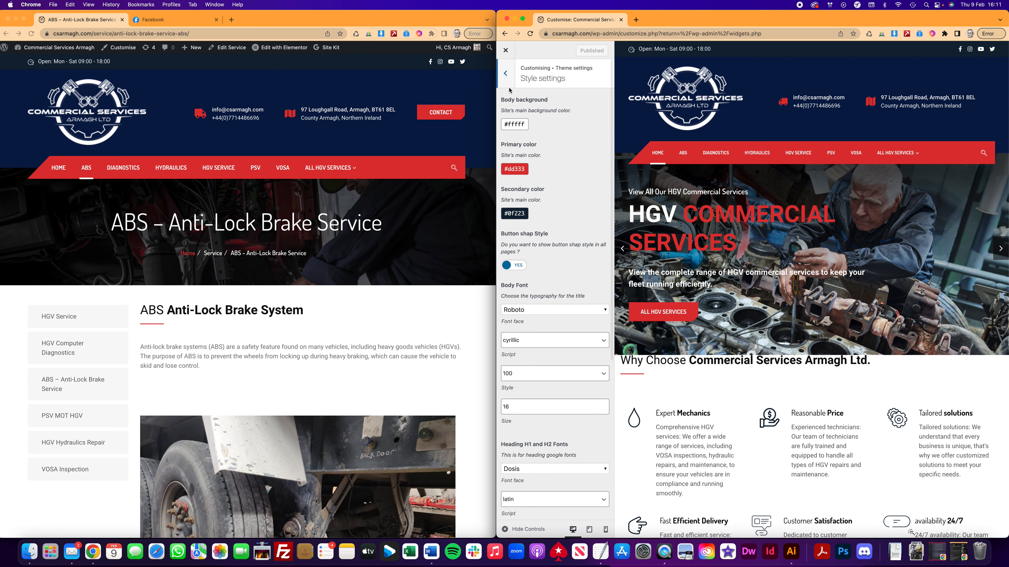
Open the theme's Header settings and review the header topbar's Open Time text and social links without saving.
left_click(506, 84)
left_click(531, 136)
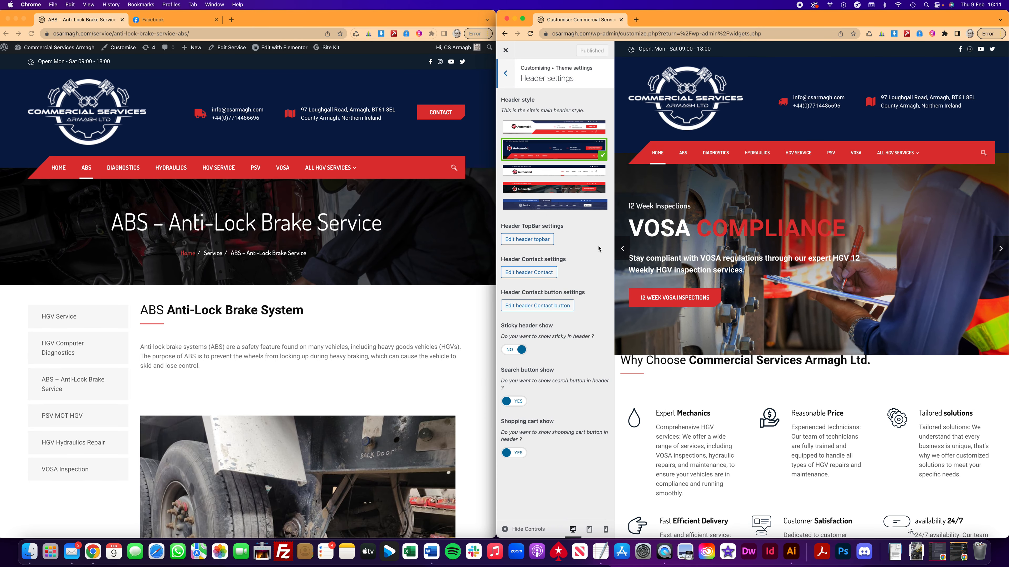
left_click(513, 240)
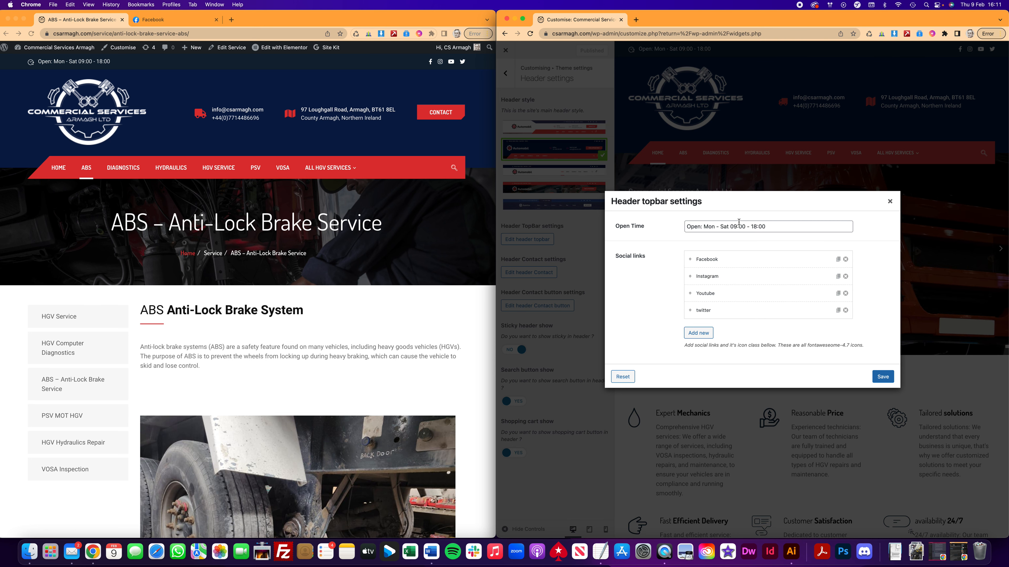
left_click_drag(717, 227, 686, 226)
left_click(772, 226)
left_click(890, 203)
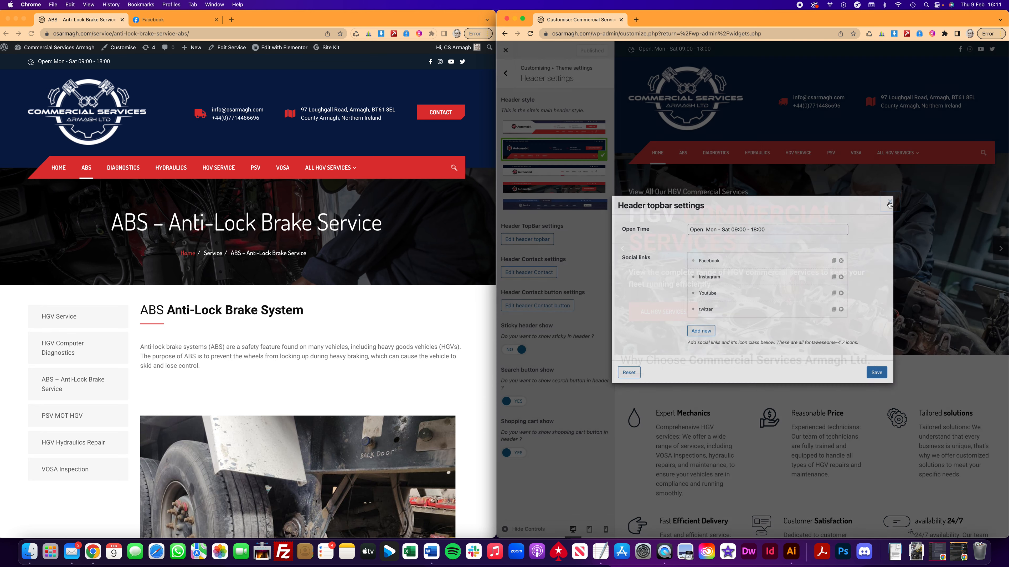
Review the phone, email and address fields in the Header Contact settings and close them without saving.
left_click(534, 273)
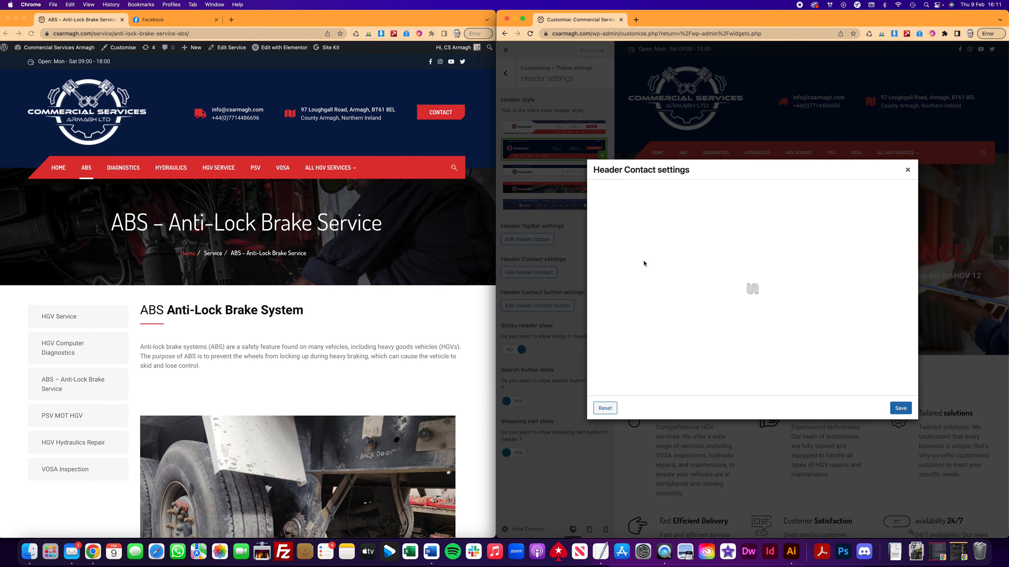
scroll(749, 293, "down", 1)
left_click_drag(747, 304, 672, 304)
left_click_drag(742, 334, 647, 334)
left_click_drag(731, 364, 671, 364)
scroll(739, 342, "down", 5)
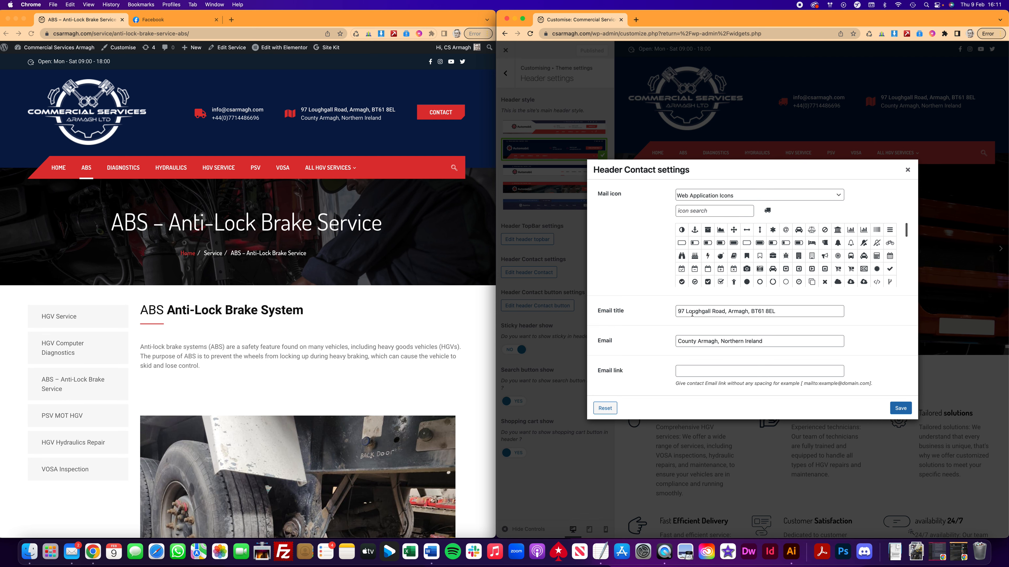
scroll(659, 341, "up", 5)
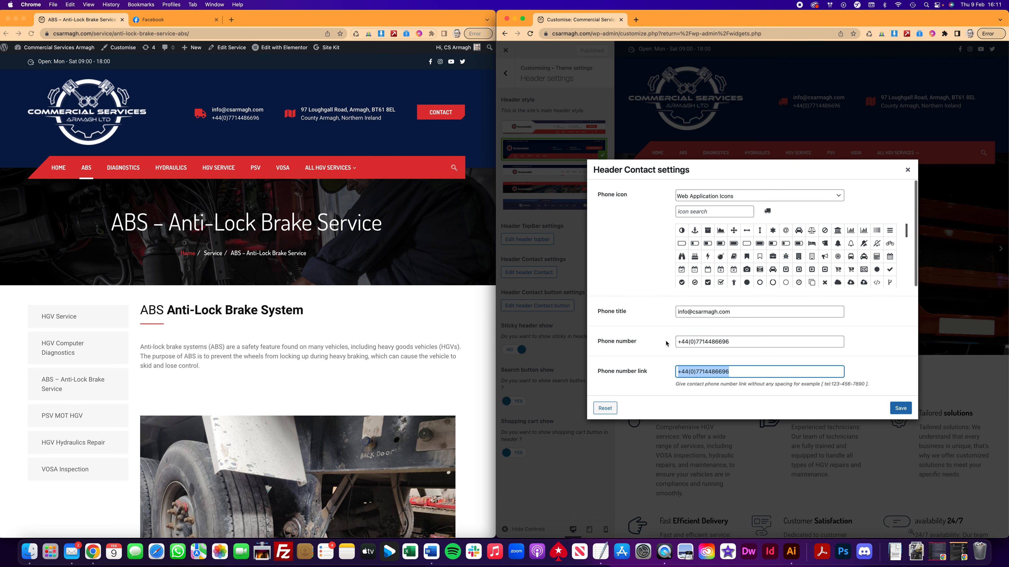
left_click(908, 170)
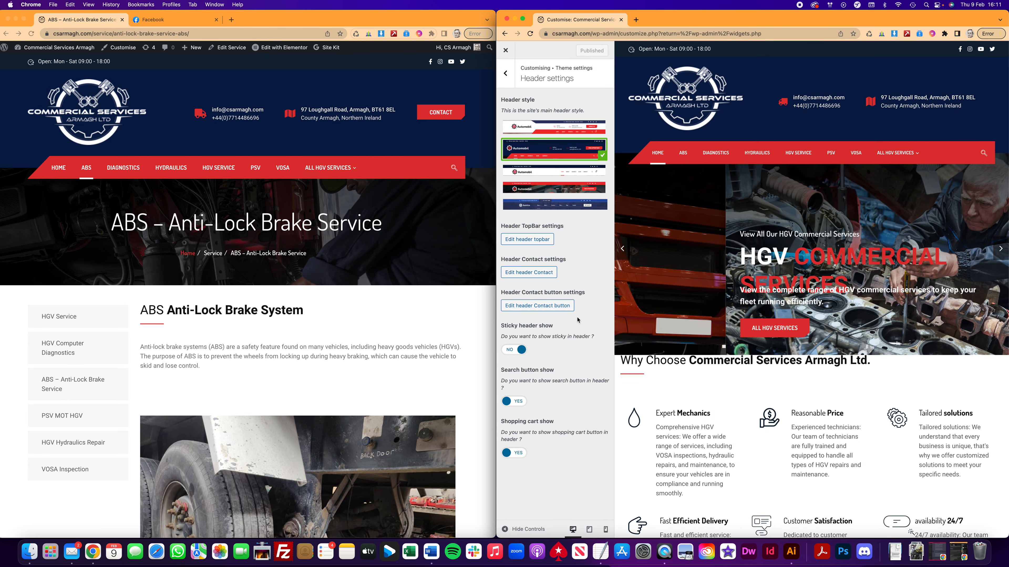
Review the header contact button's visibility, title and URL settings, and leave the customiser without changes.
left_click(537, 305)
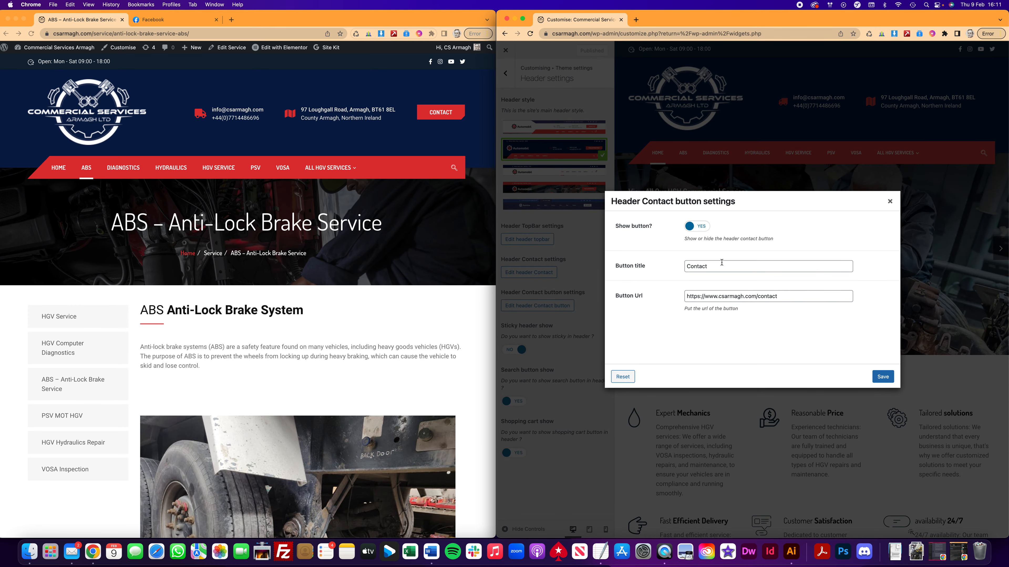
left_click(890, 201)
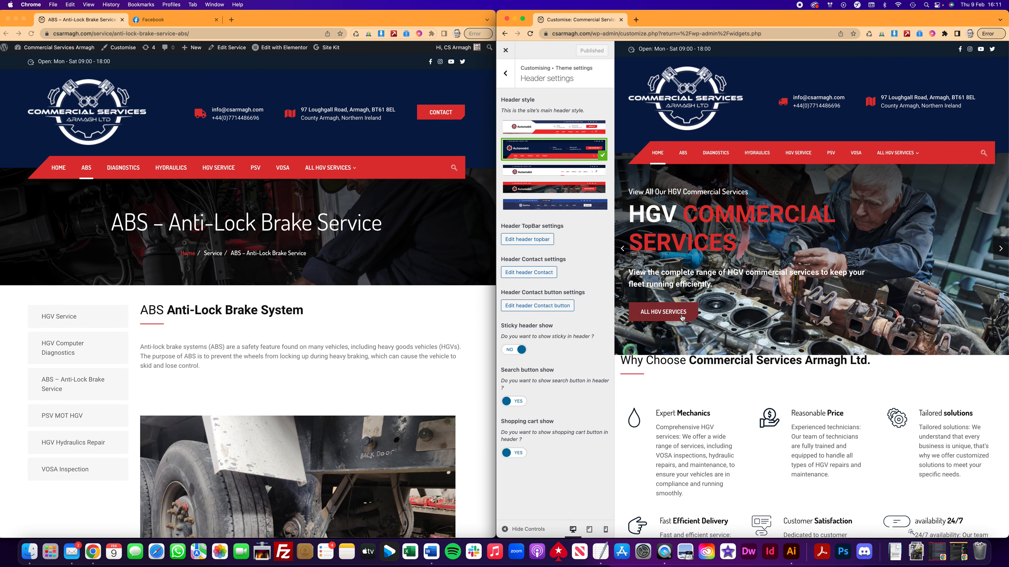
left_click(505, 73)
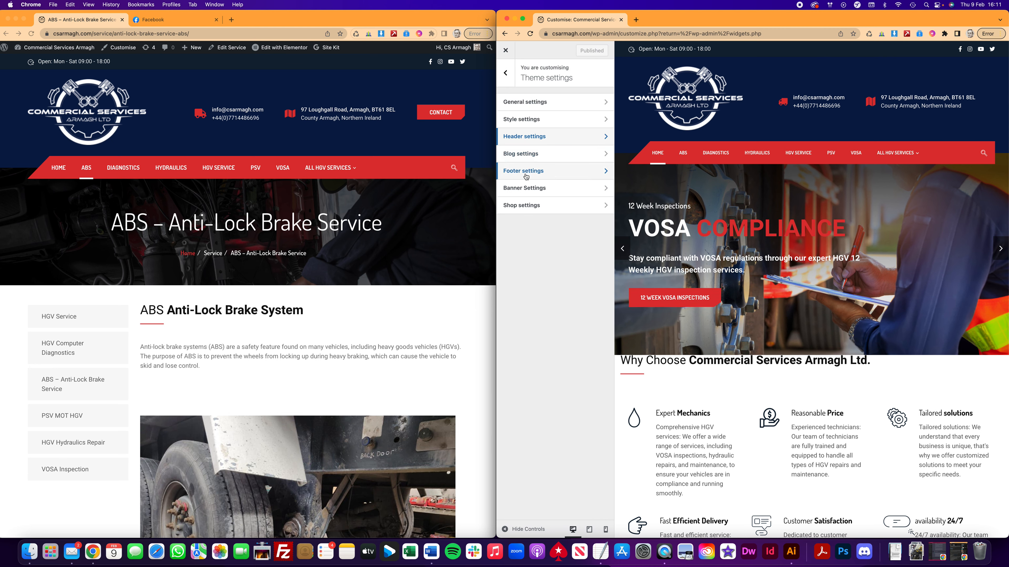
left_click(506, 73)
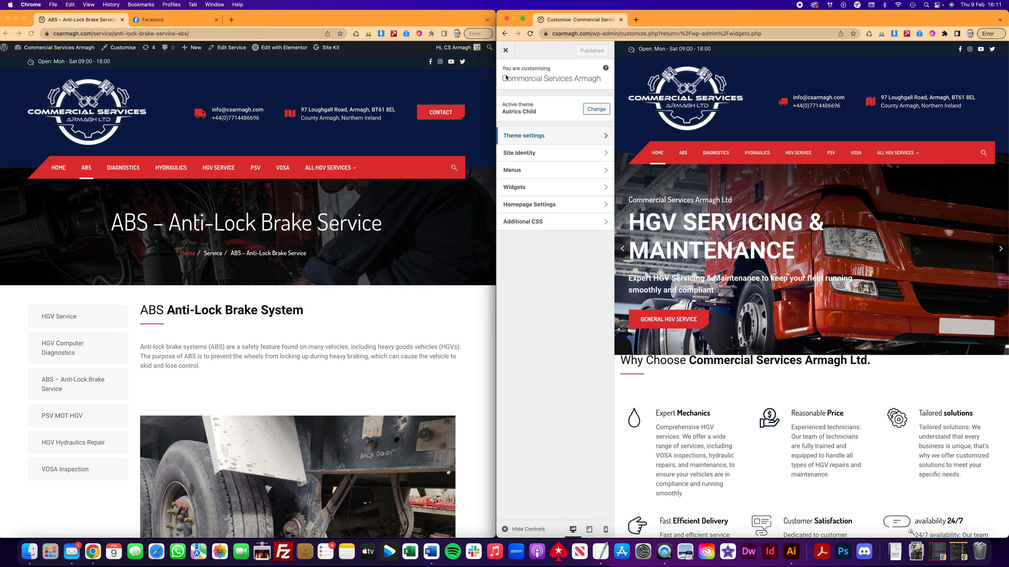
left_click(506, 57)
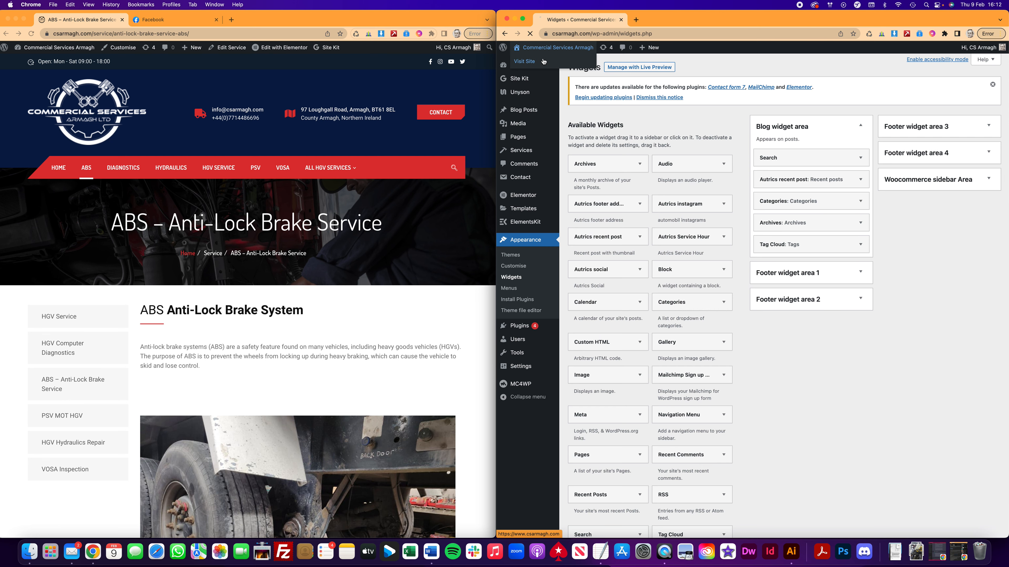
Visit the live site's Contact page and examine its map, contact details, enquiry form and footer.
left_click(524, 61)
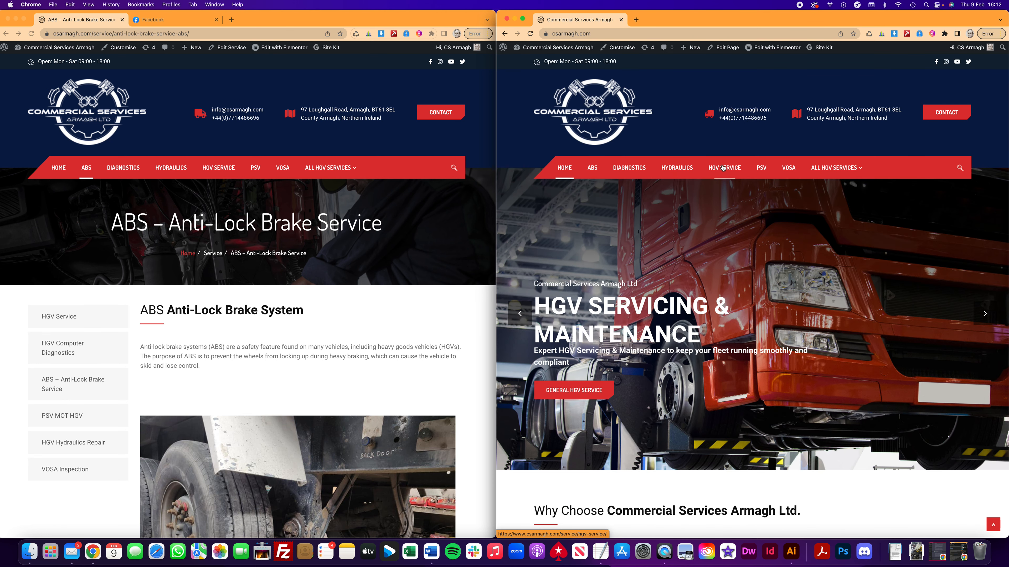
left_click(946, 112)
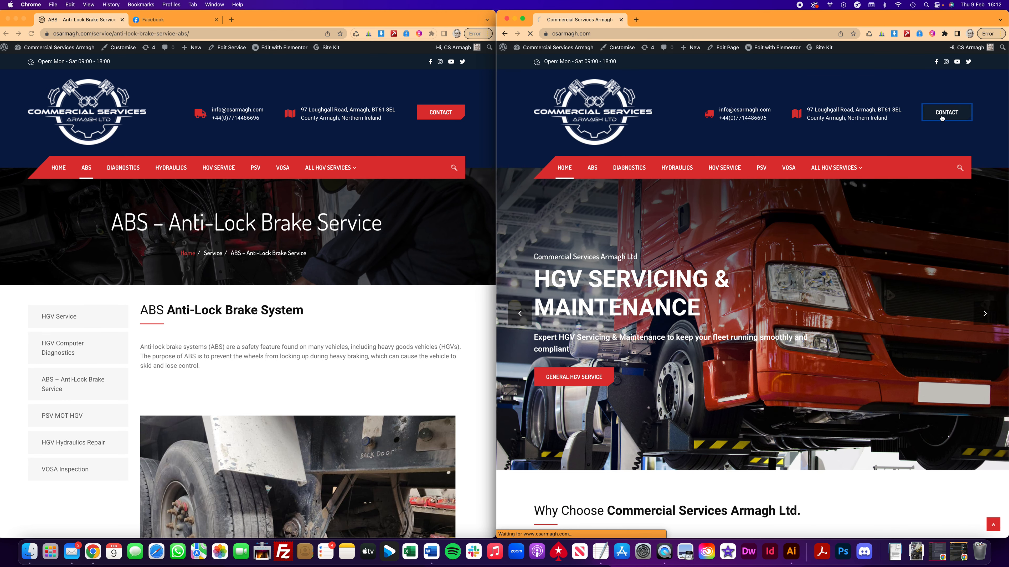
scroll(710, 297, "down", 3)
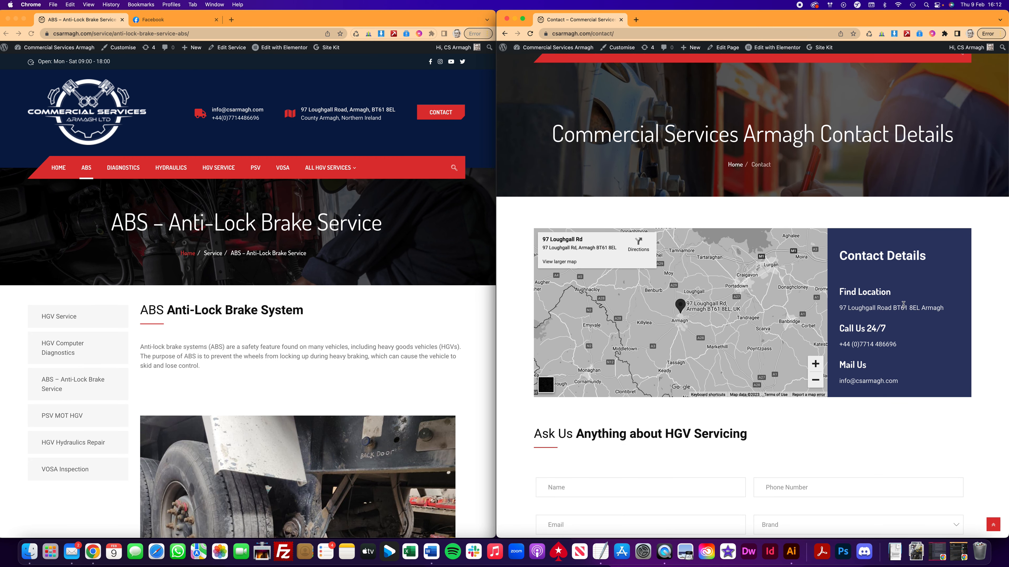
scroll(905, 334, "down", 3)
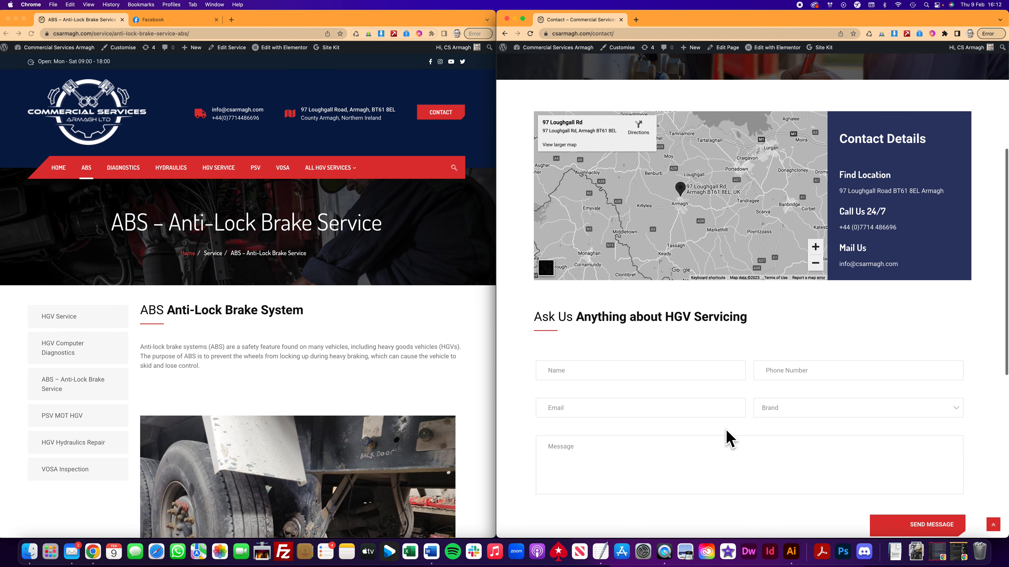
scroll(711, 444, "down", 3)
scroll(762, 354, "down", 2)
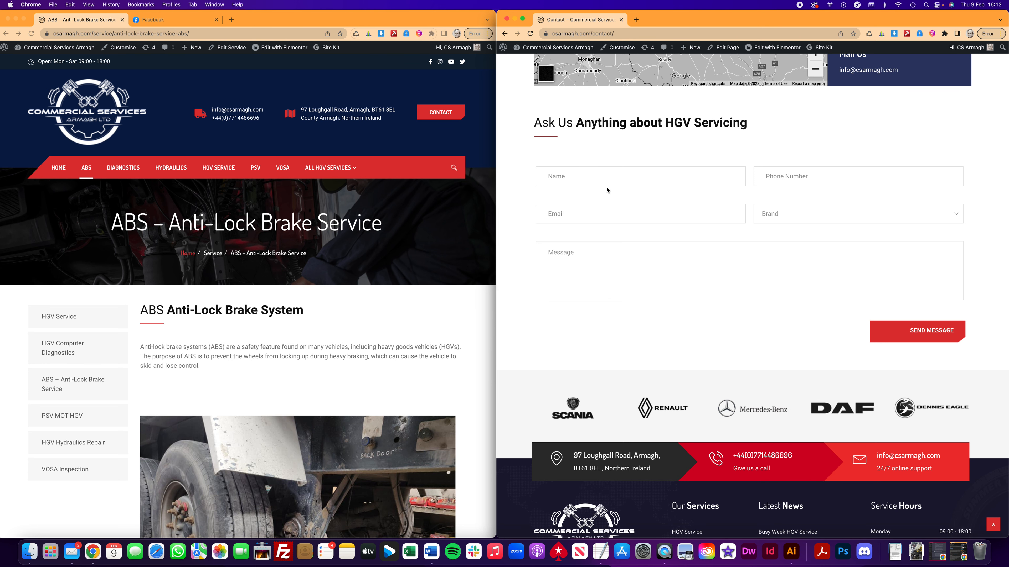
scroll(672, 232, "down", 4)
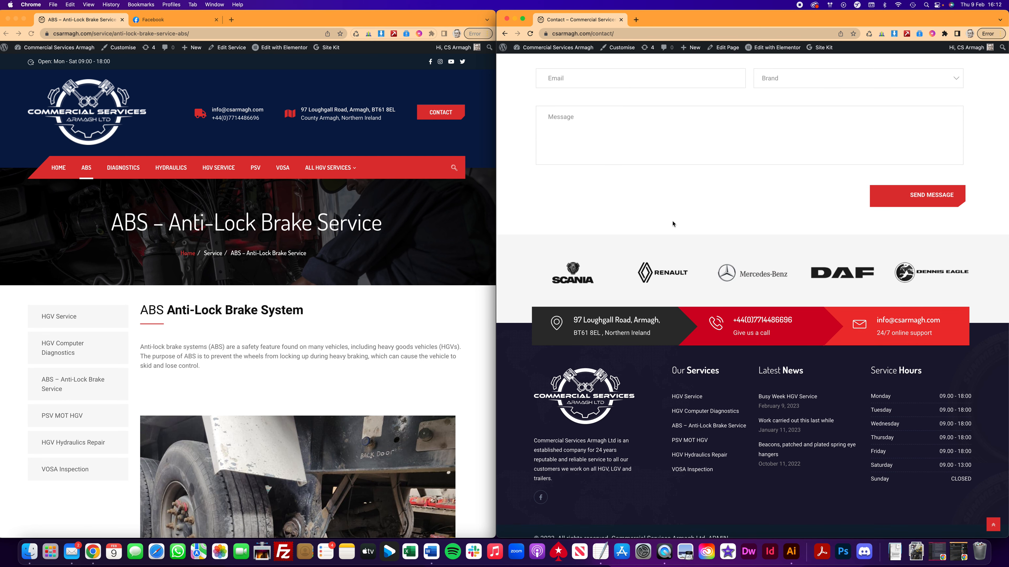
scroll(673, 223, "down", 1)
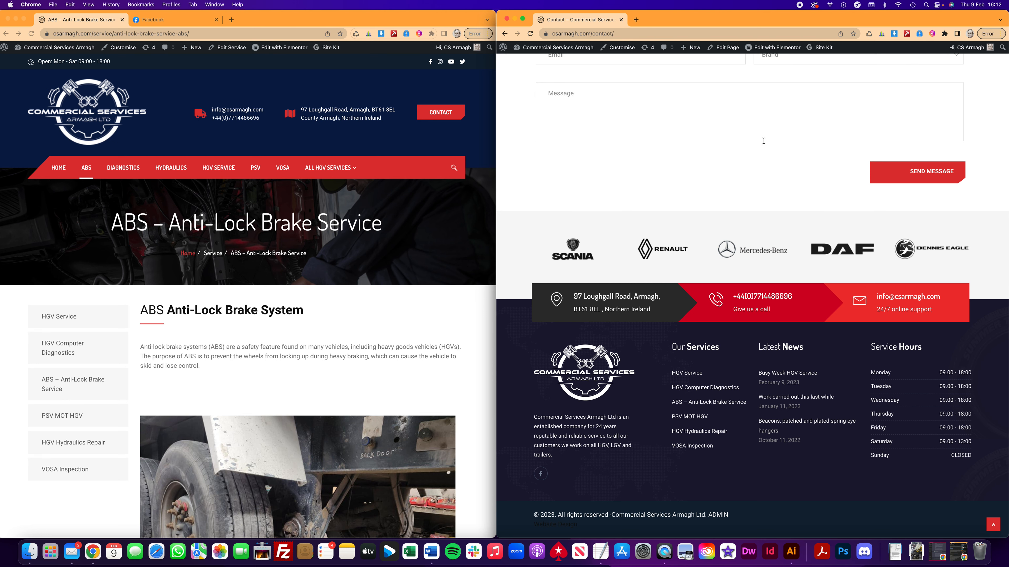
scroll(763, 144, "up", 15)
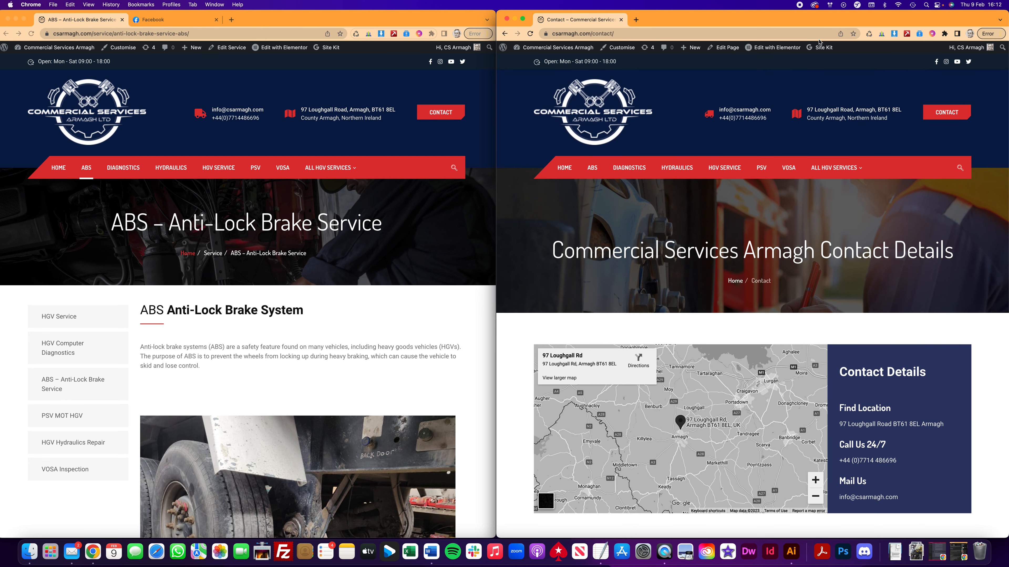